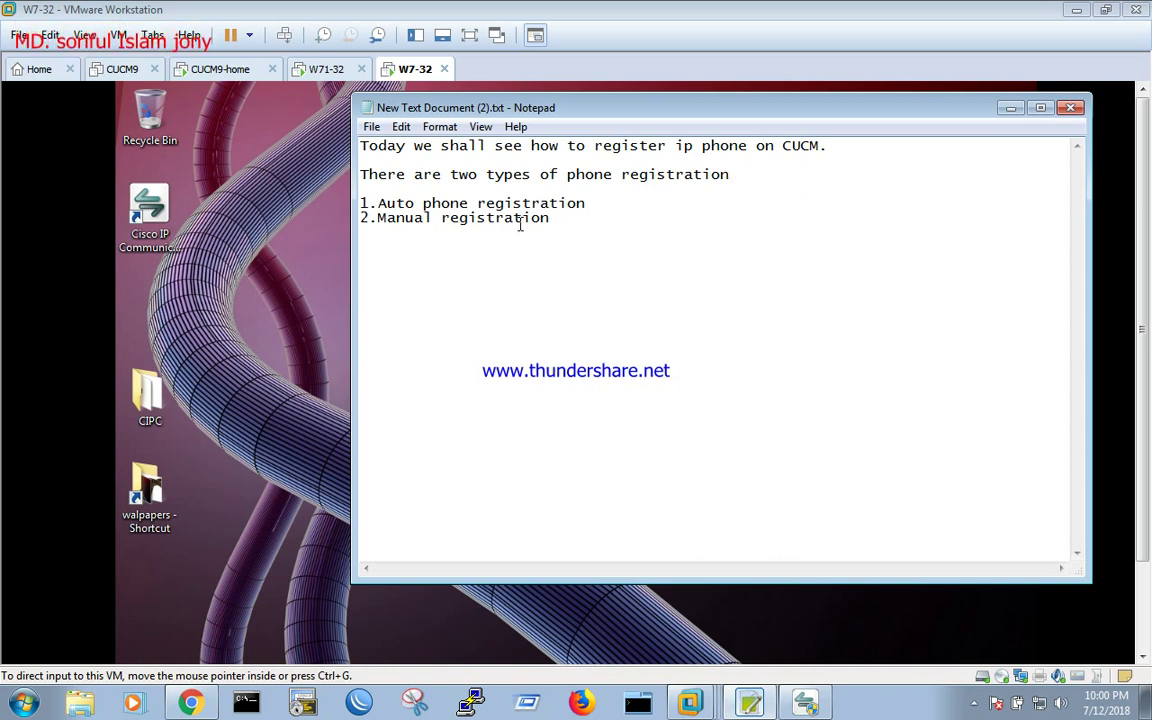
# Step: Highlight the '1.Auto phone registration' line in the notes, then clear the highlight
pyautogui.moveTo(381, 203); pyautogui.dragTo(429, 230)
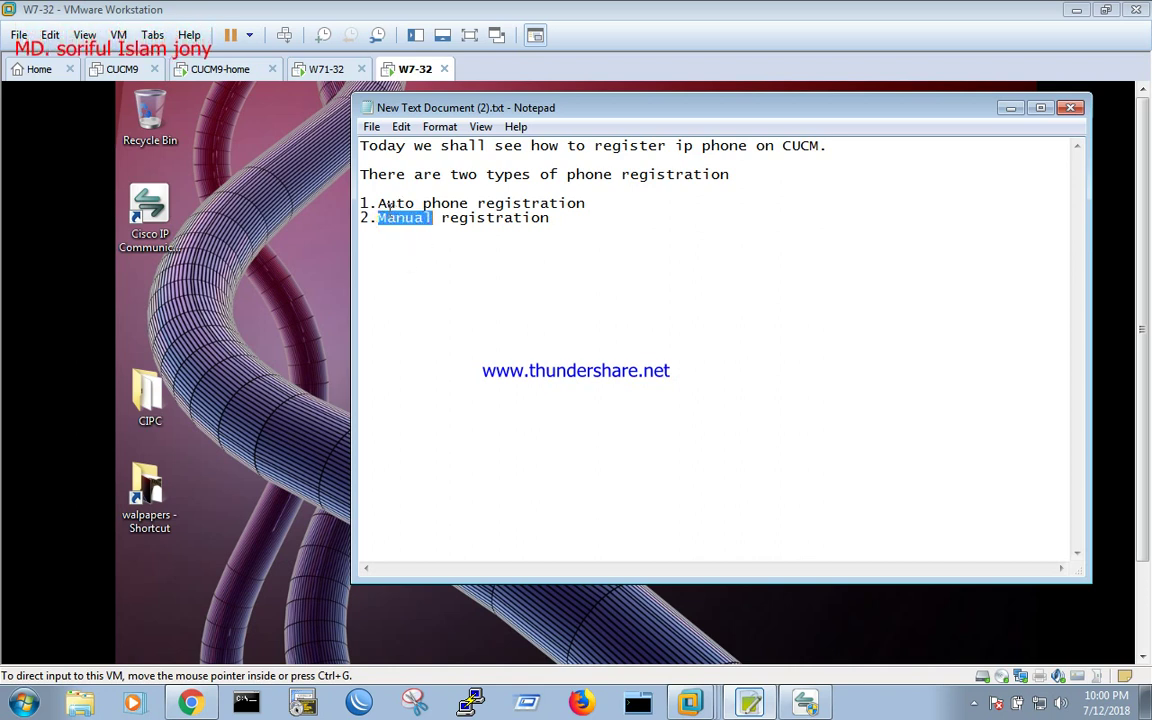
pyautogui.moveTo(364, 203); pyautogui.dragTo(596, 201)
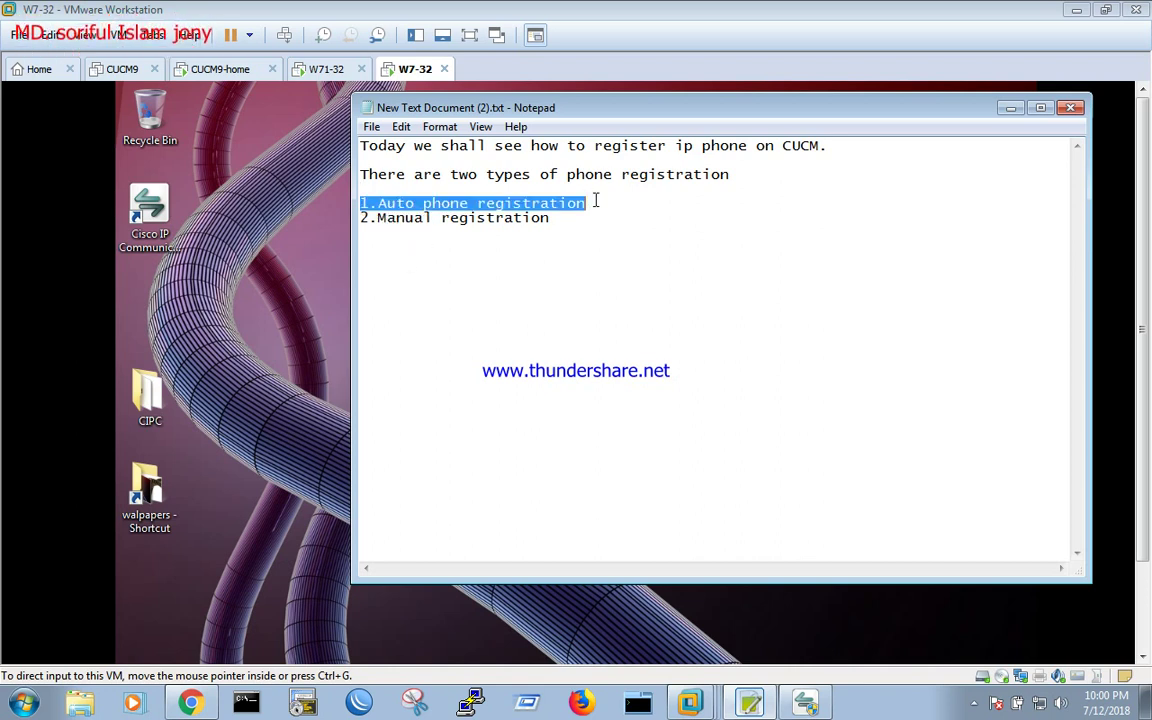
pyautogui.click(605, 234)
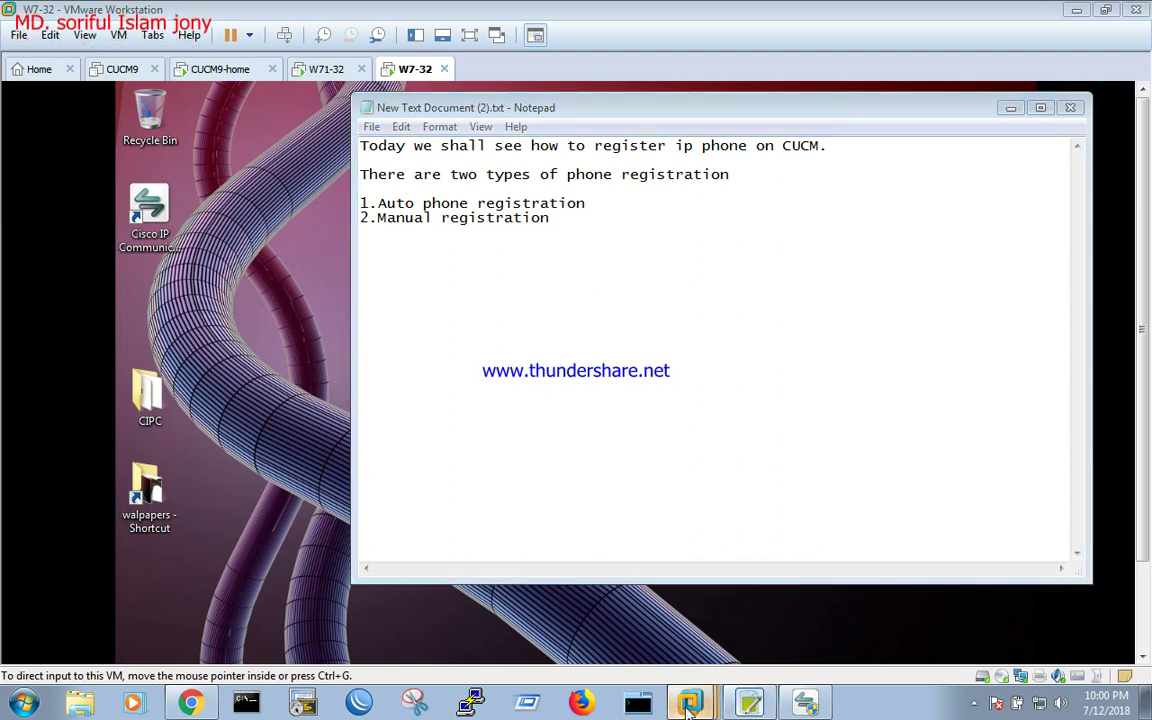
# Step: Wake the CUCM9-home console to its admin login prompt, then switch through W71-32 to the W7-32 guest
pyautogui.hotkey('ctrl', 'Tab')
pyautogui.hotkey('ctrl', 'Tab')
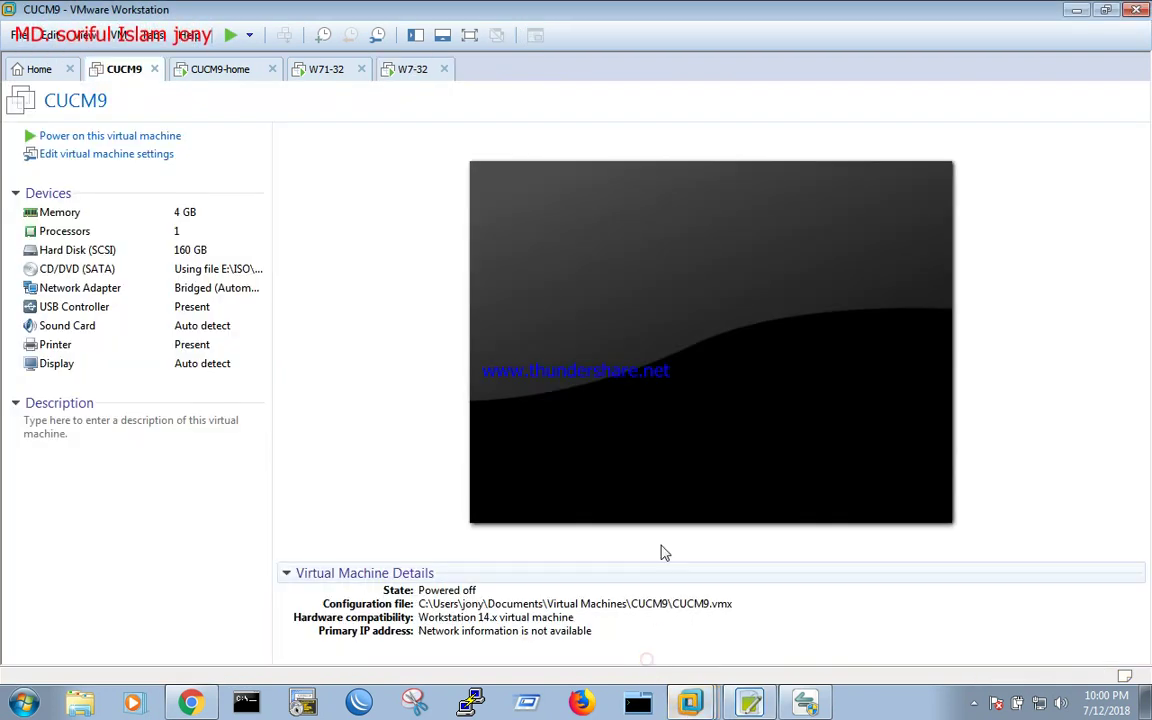
pyautogui.click(208, 70)
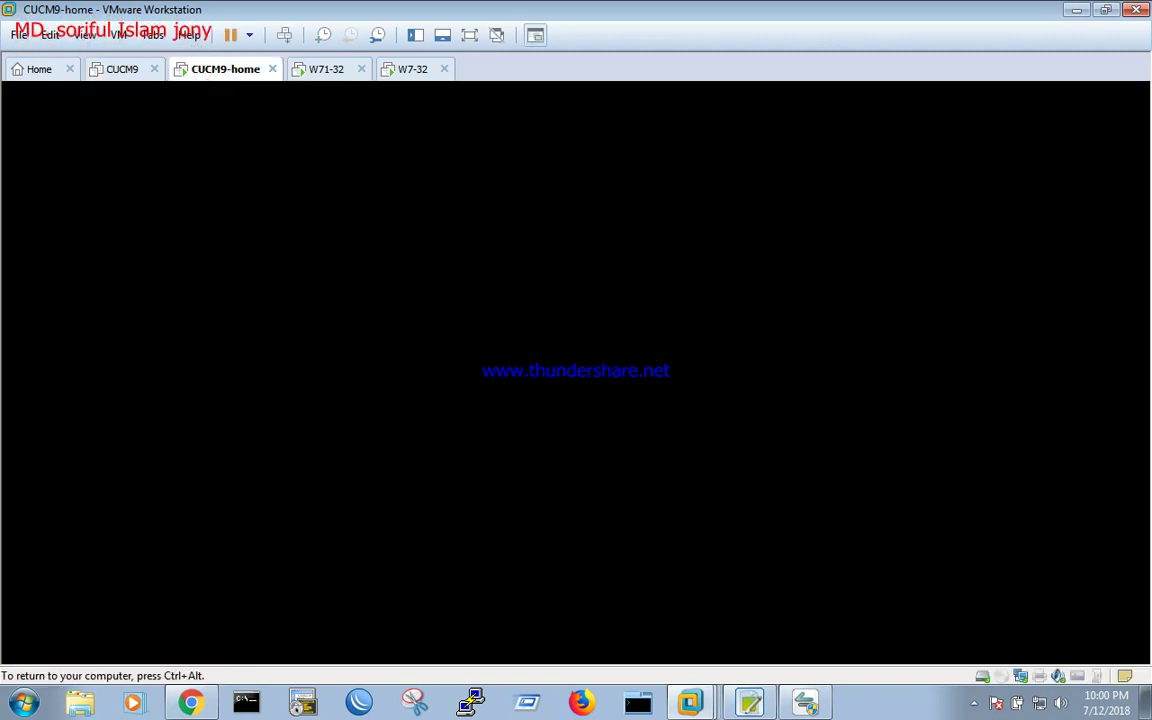
pyautogui.press('Return')
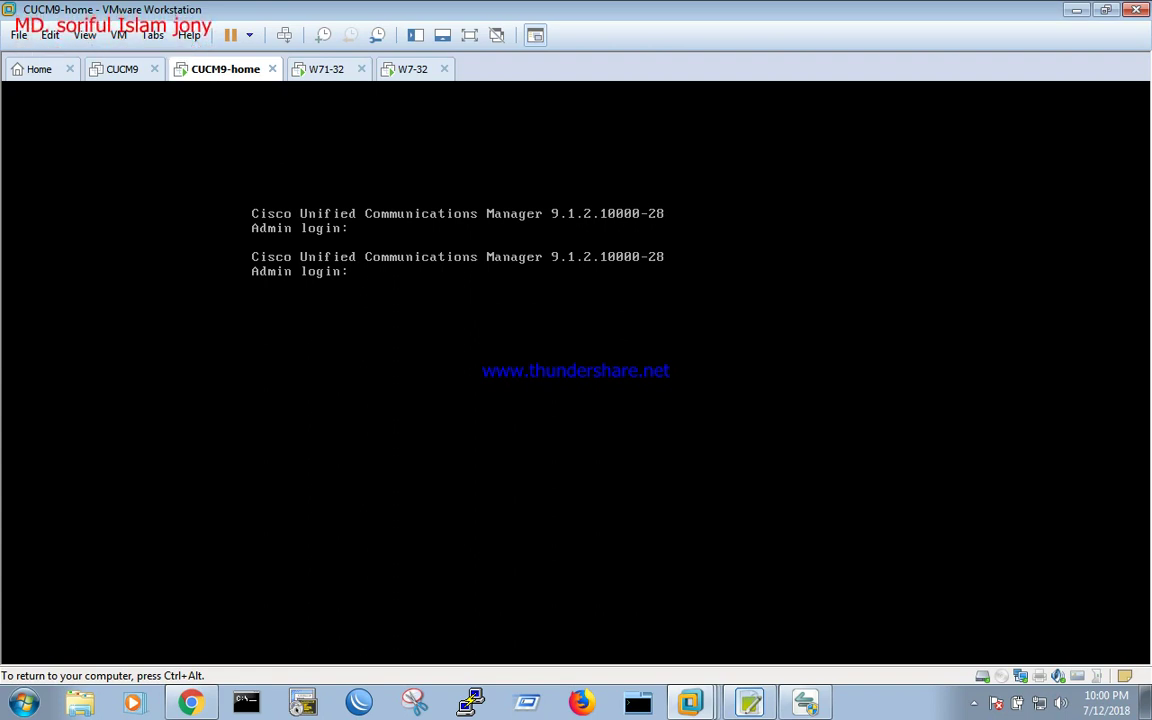
pyautogui.hotkey('ctrl', 'alt')
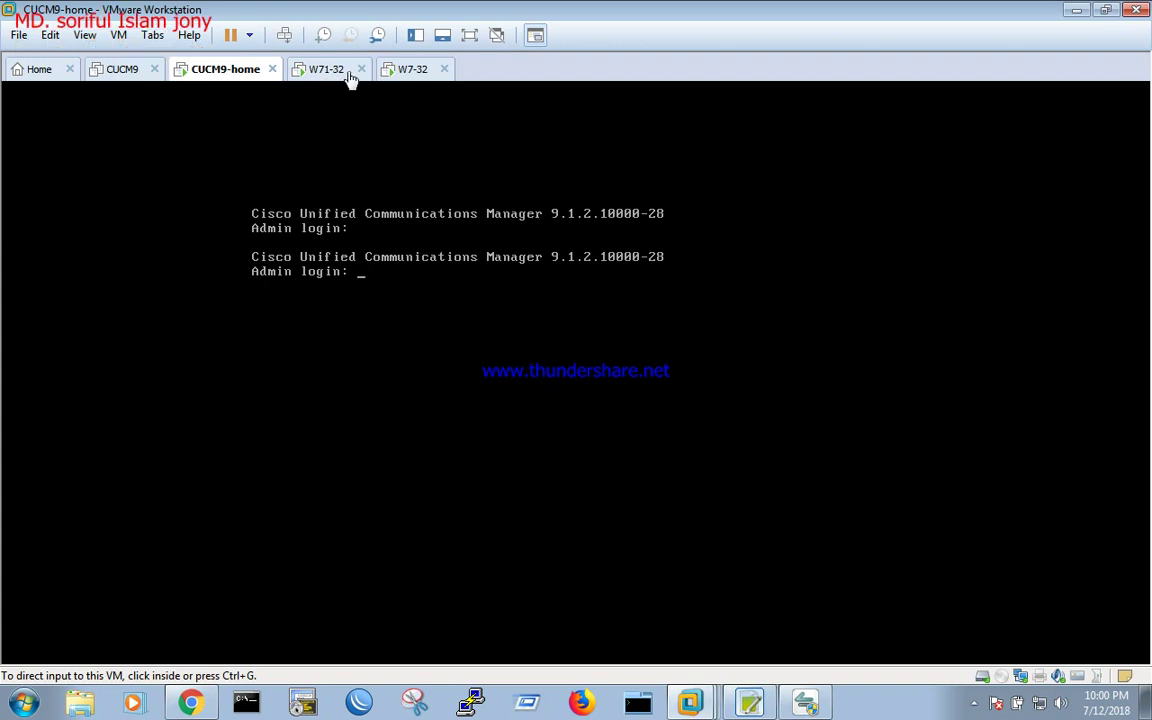
pyautogui.click(320, 70)
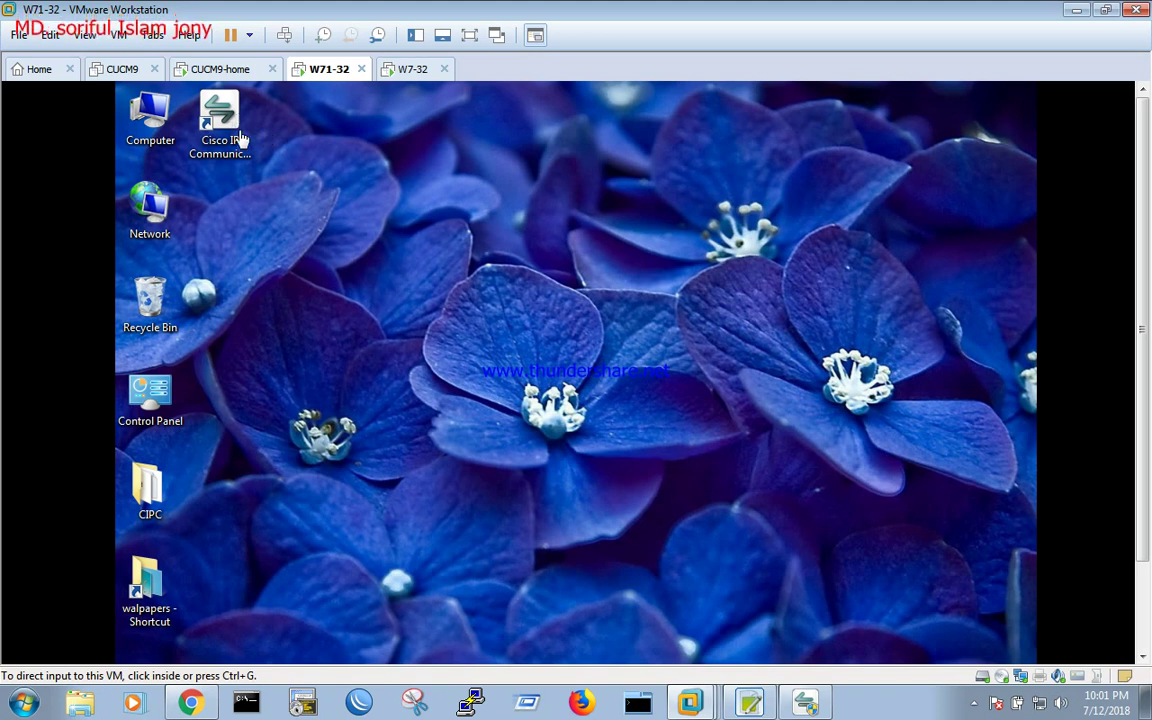
pyautogui.click(412, 70)
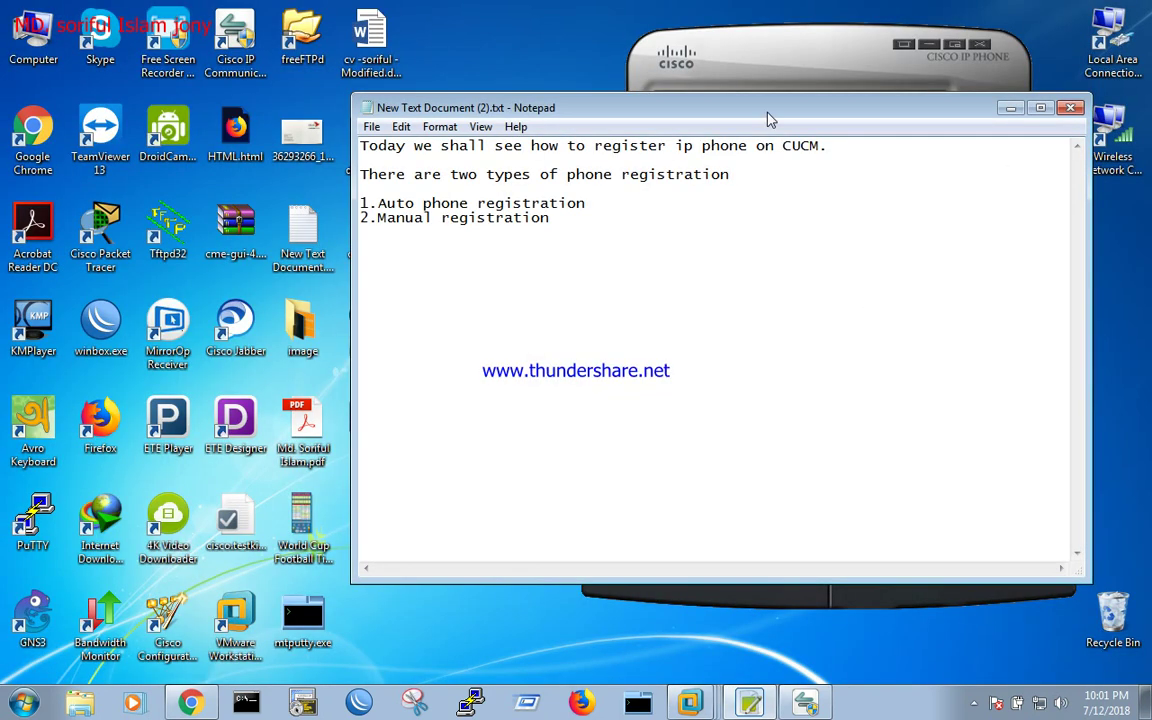
# Step: Move the notes window left and bring Chrome's CUCM login page at 192.168.10.213 forward
pyautogui.moveTo(766, 116); pyautogui.dragTo(440, 172)
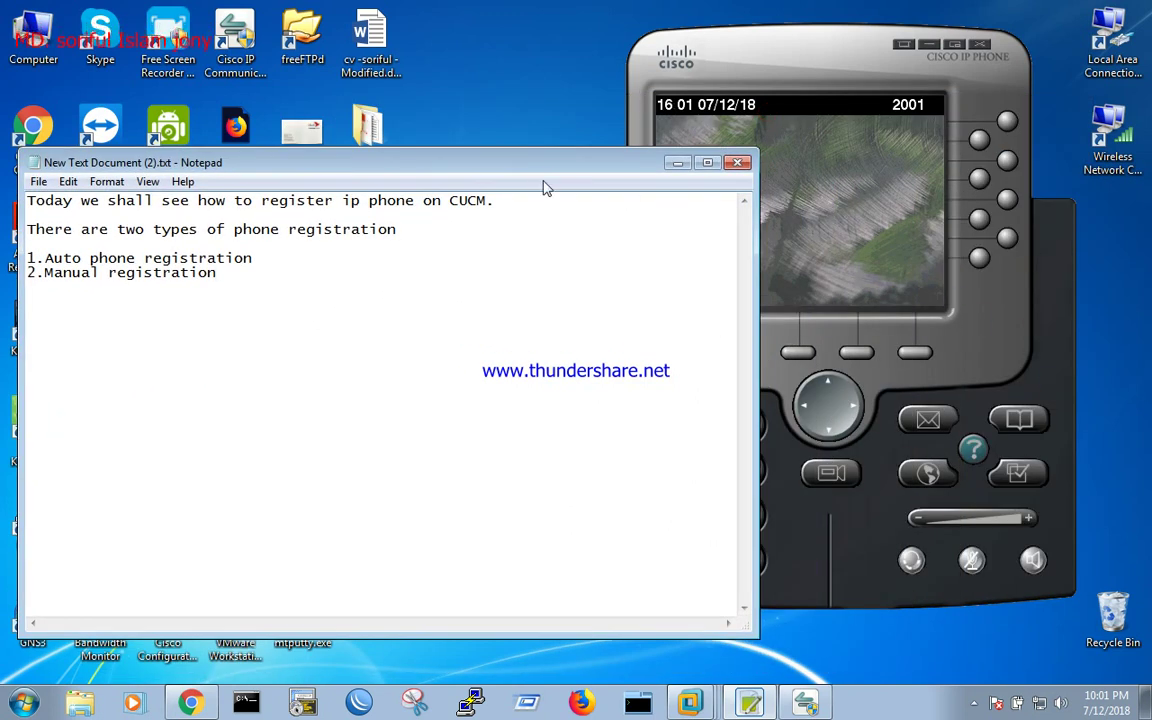
pyautogui.click(205, 706)
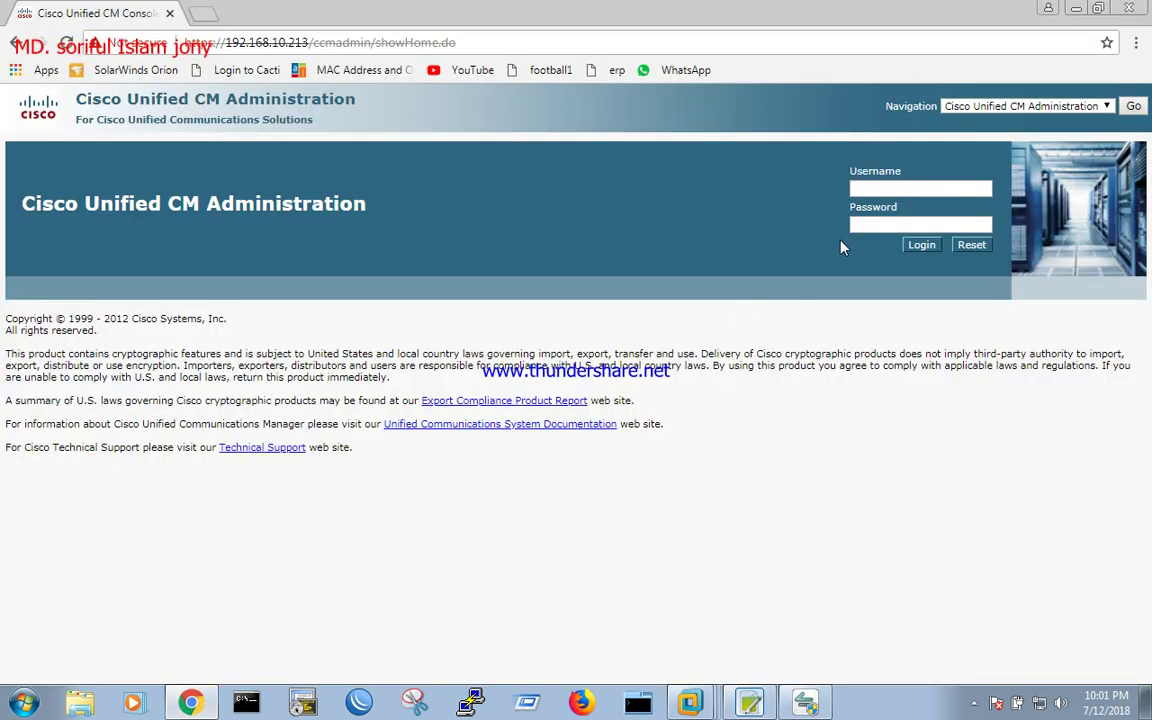
# Step: Begin the administrator login from the Username field
pyautogui.click(891, 190)
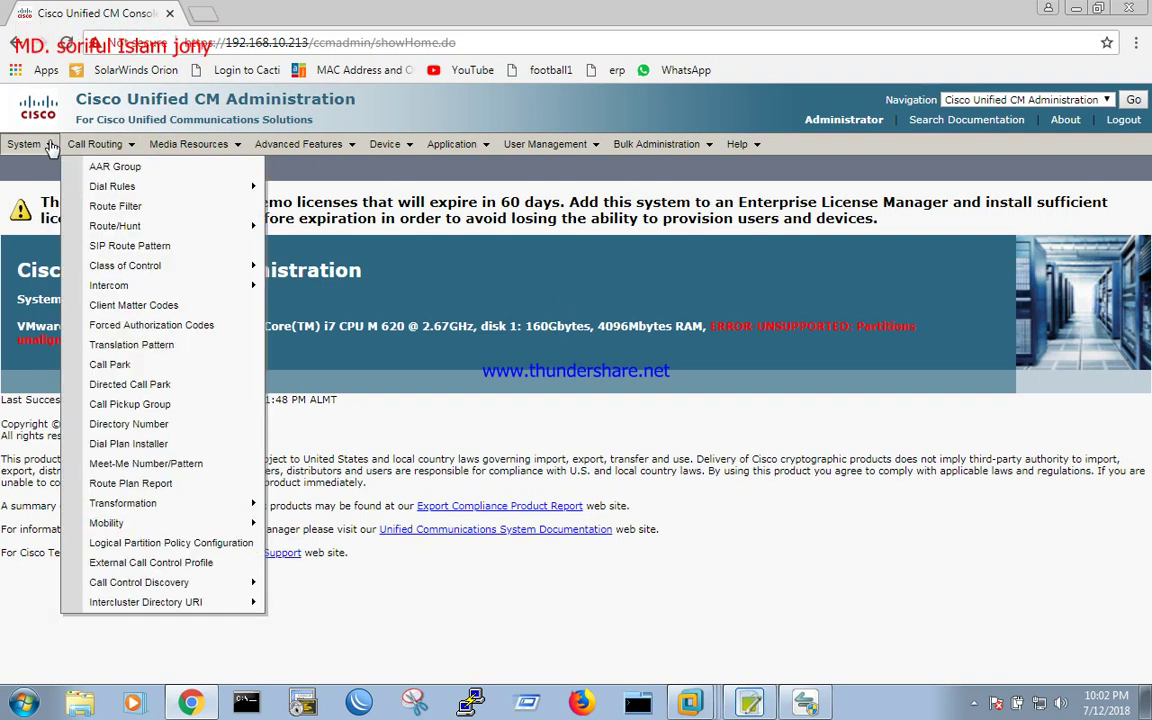
# Step: List all configured servers under System > Server, briefly opening a new-server form
pyautogui.moveTo(25, 145)
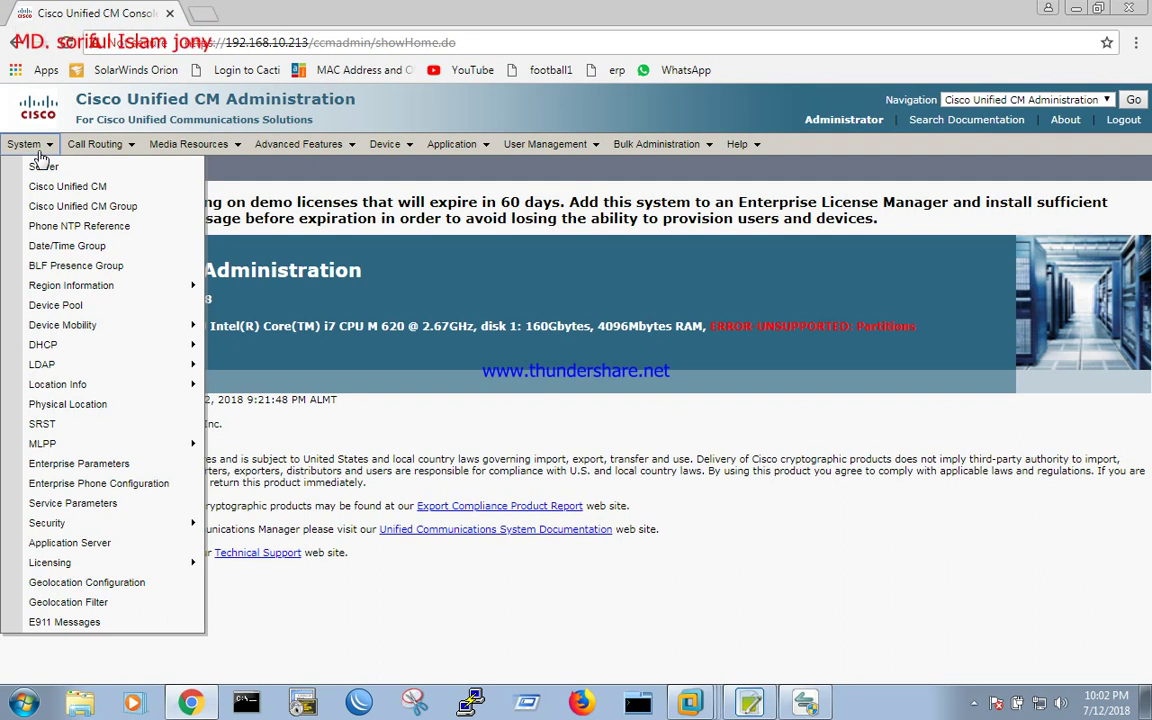
pyautogui.click(44, 170)
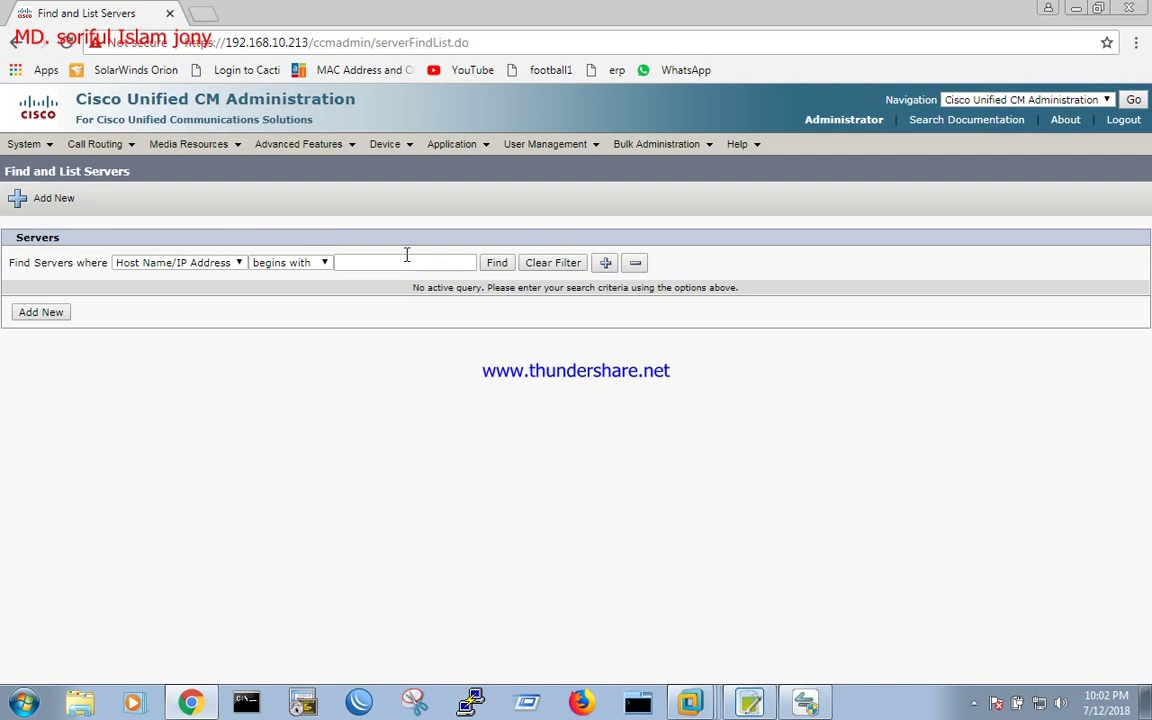
pyautogui.click(500, 265)
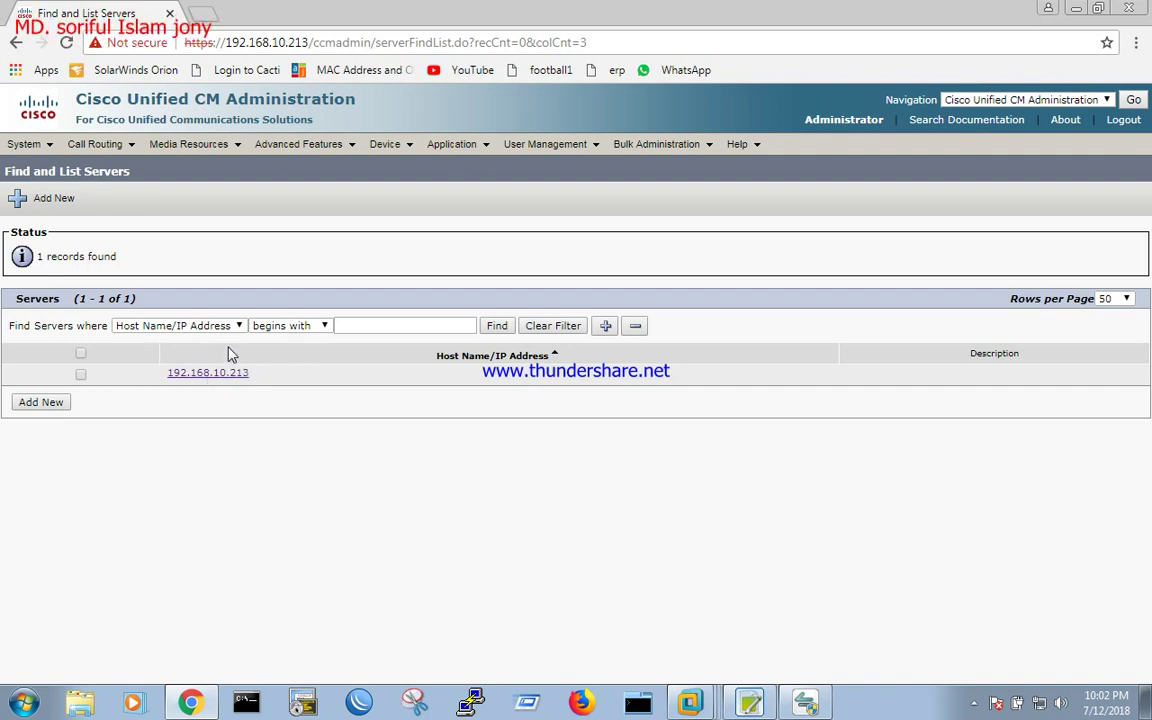
pyautogui.click(46, 203)
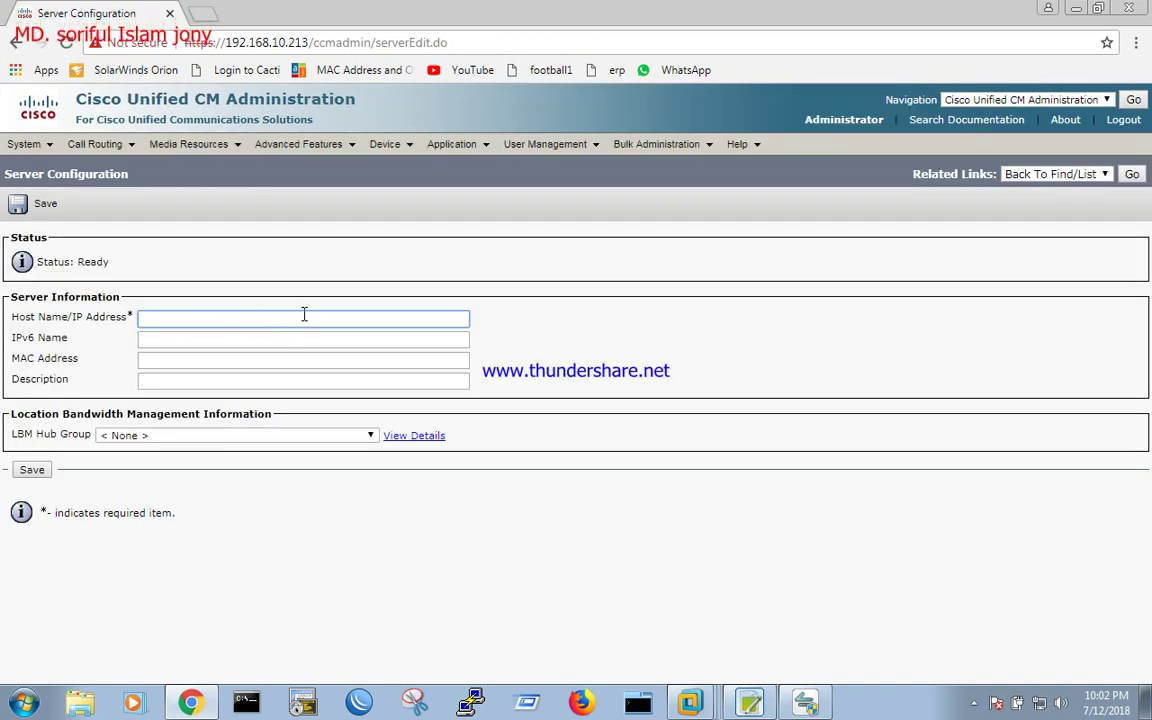
# Step: Return to the server list, open server 192.168.10.213 and save its configuration
pyautogui.moveTo(40, 152)
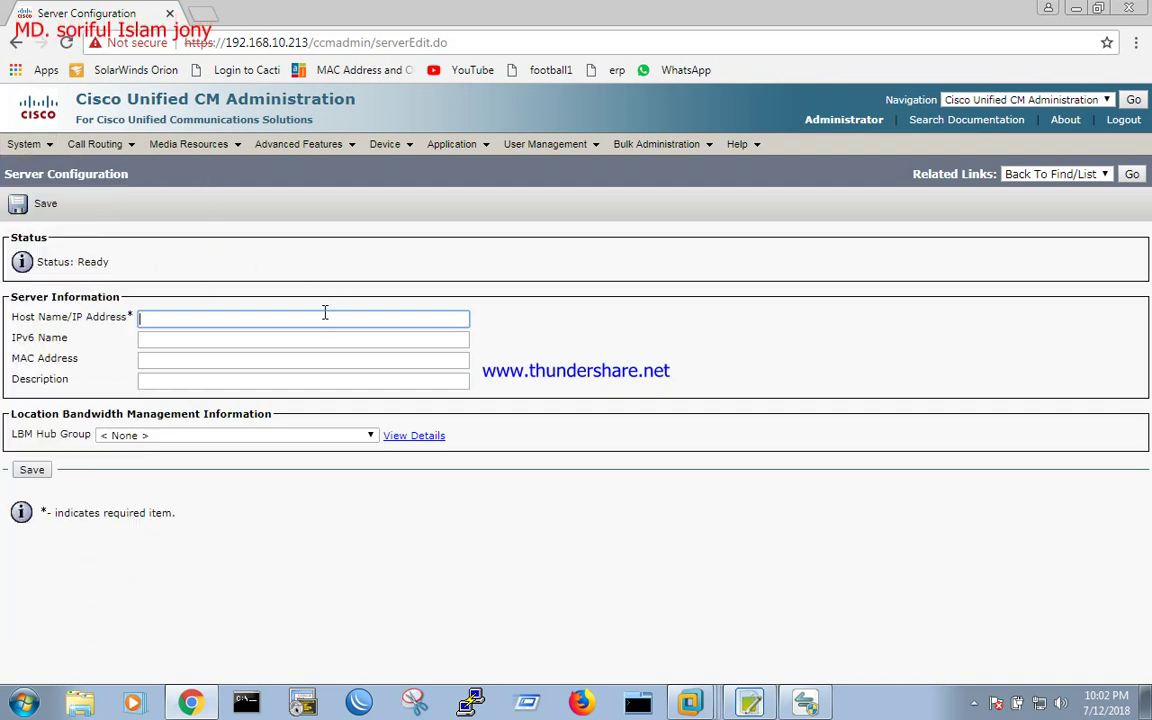
pyautogui.click(44, 166)
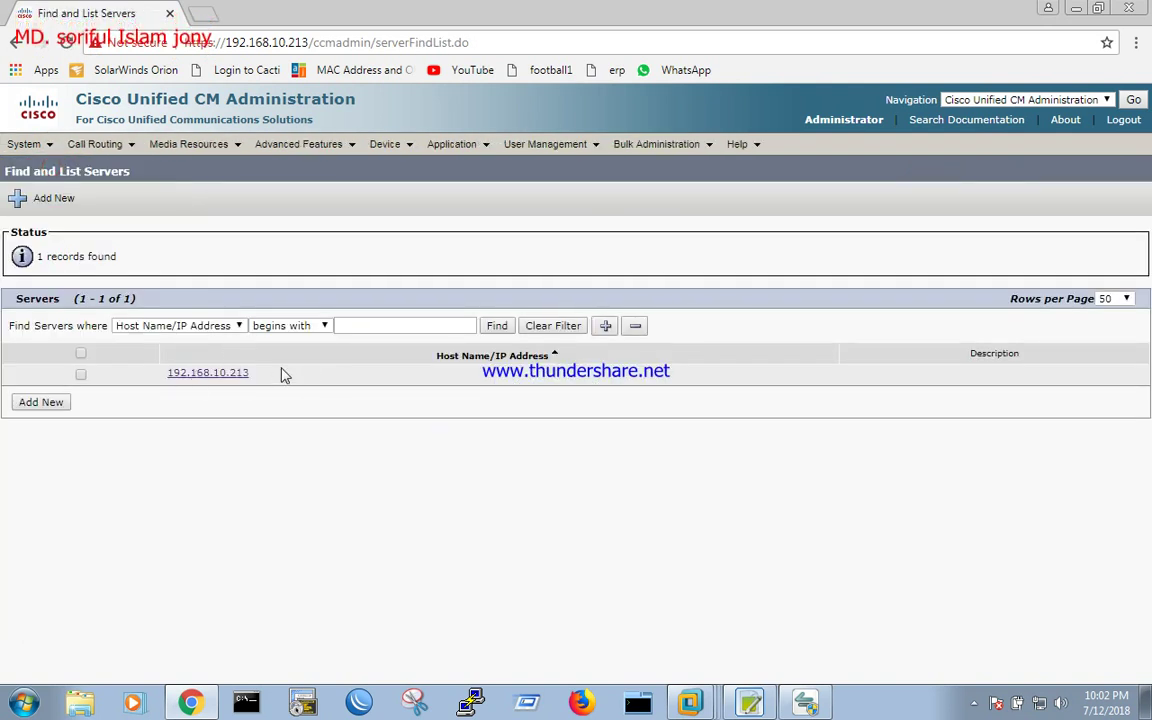
pyautogui.click(495, 327)
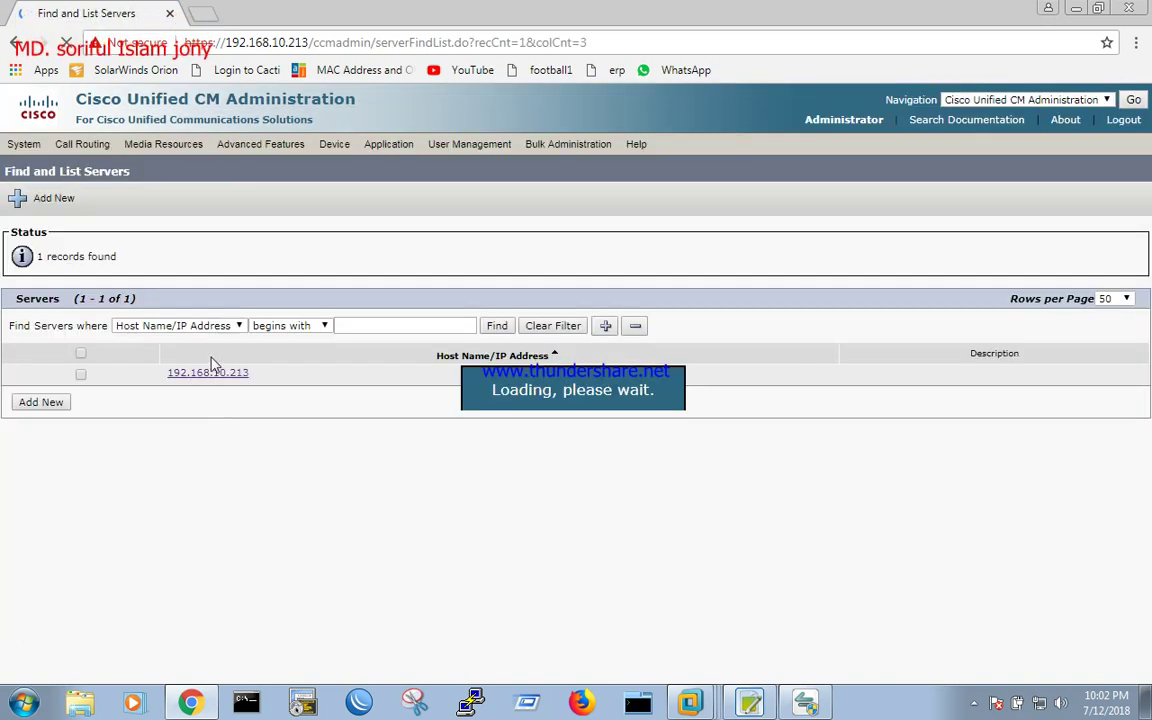
pyautogui.click(210, 370)
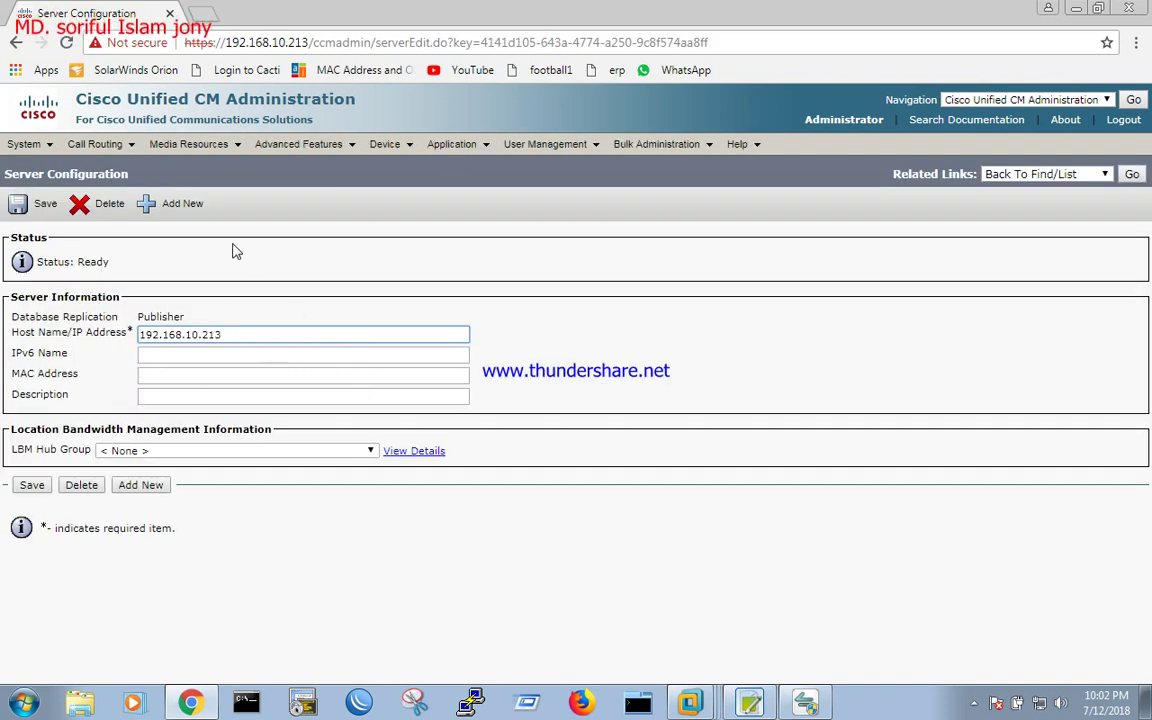
pyautogui.click(27, 204)
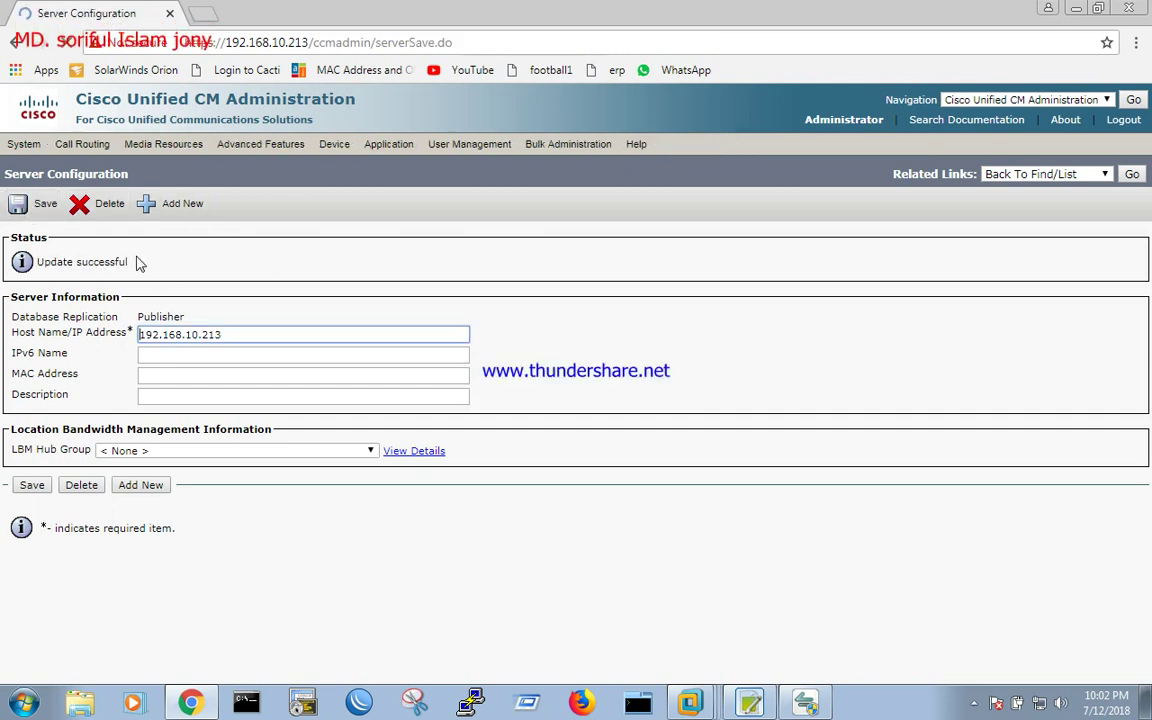
pyautogui.click(46, 147)
pyautogui.click(41, 143)
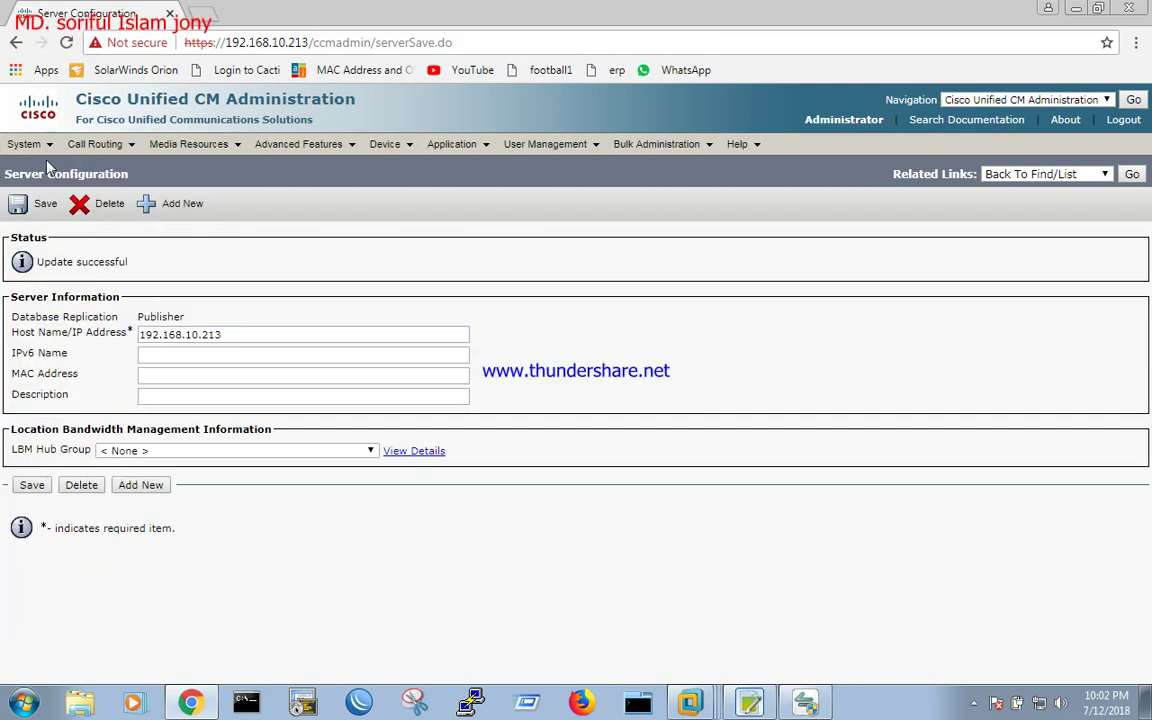
# Step: Open CM_192.168.10.213 from the System > Cisco Unified CM list, showing auto-registration range 100010–100020
pyautogui.click(30, 146)
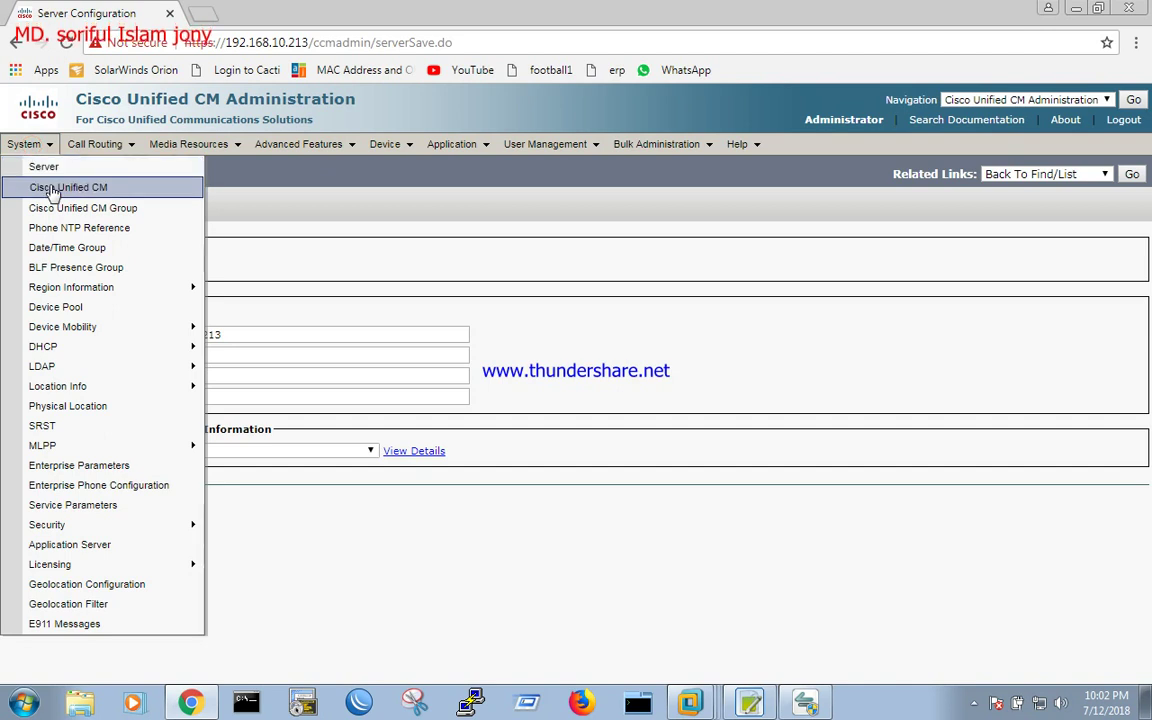
pyautogui.click(52, 189)
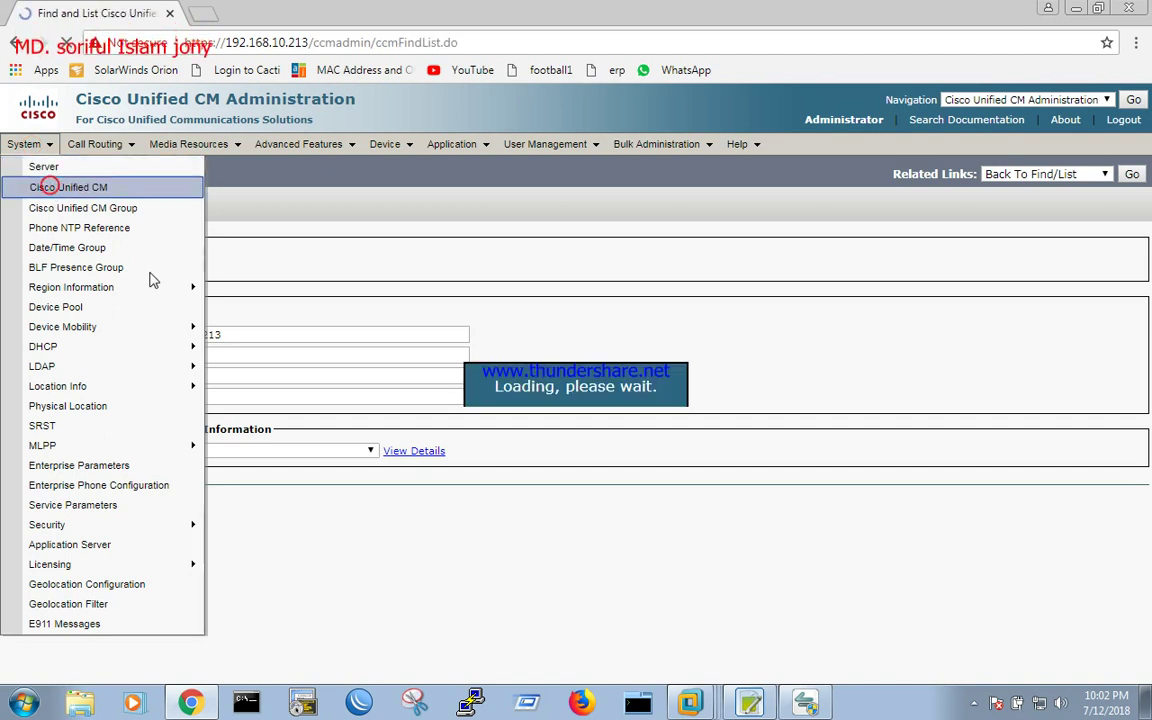
pyautogui.moveTo(41, 147)
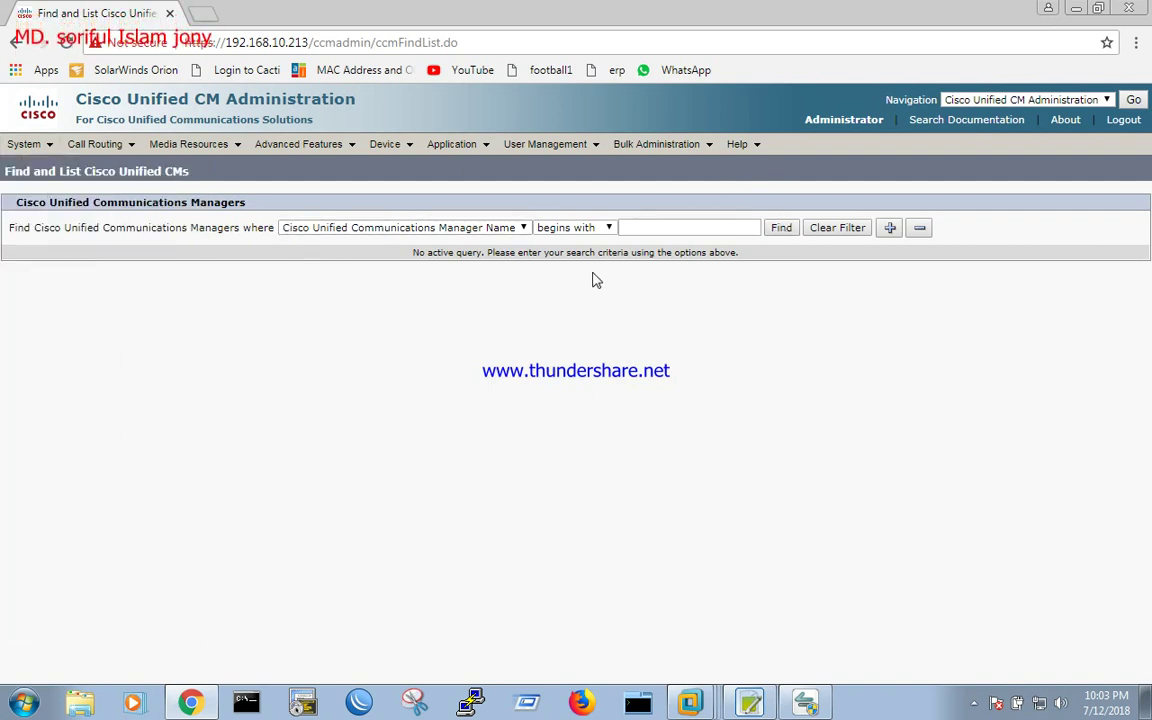
pyautogui.click(781, 228)
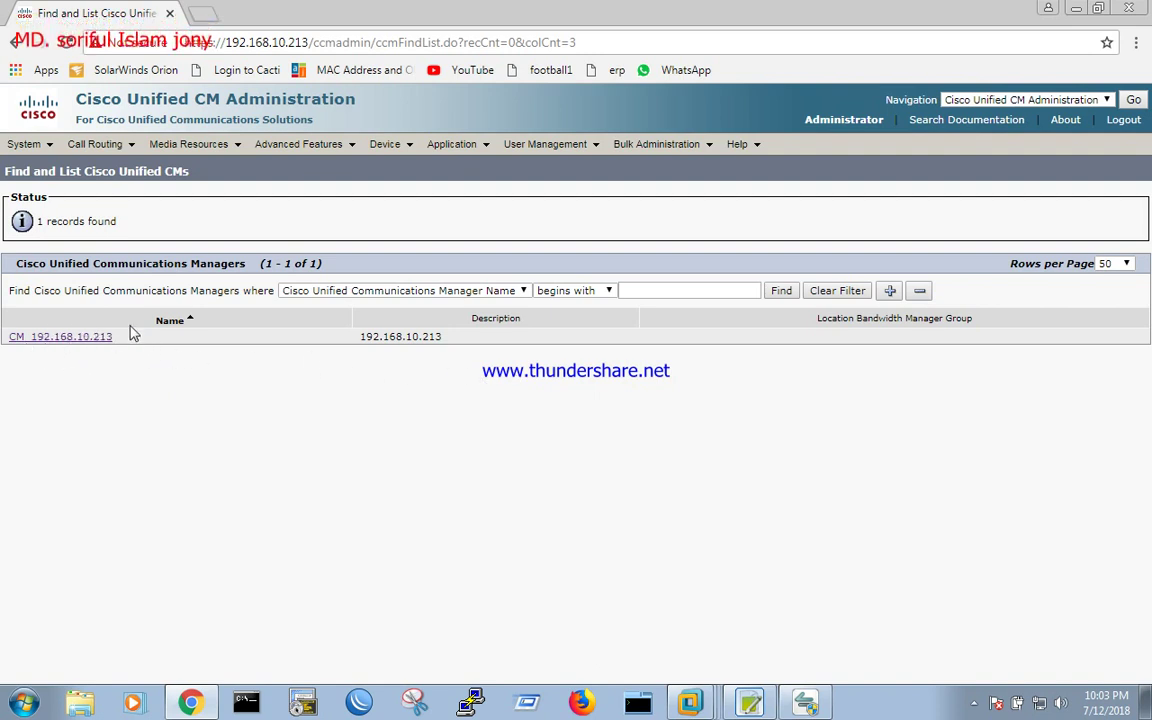
pyautogui.click(40, 144)
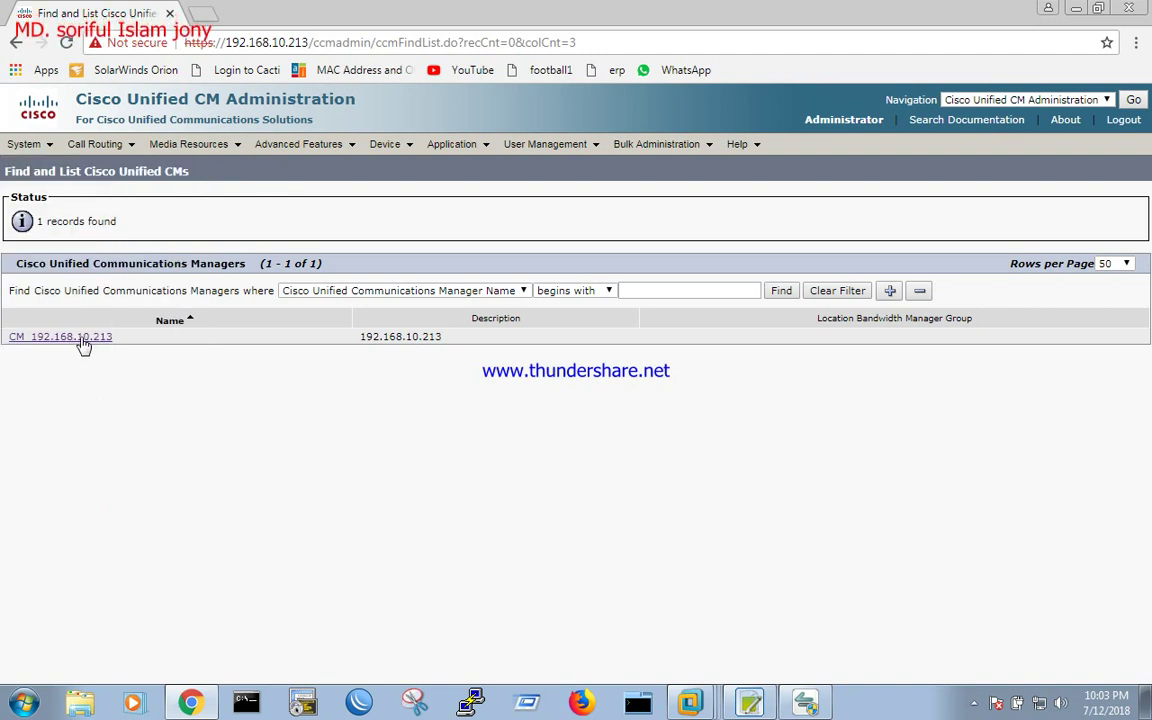
pyautogui.click(76, 338)
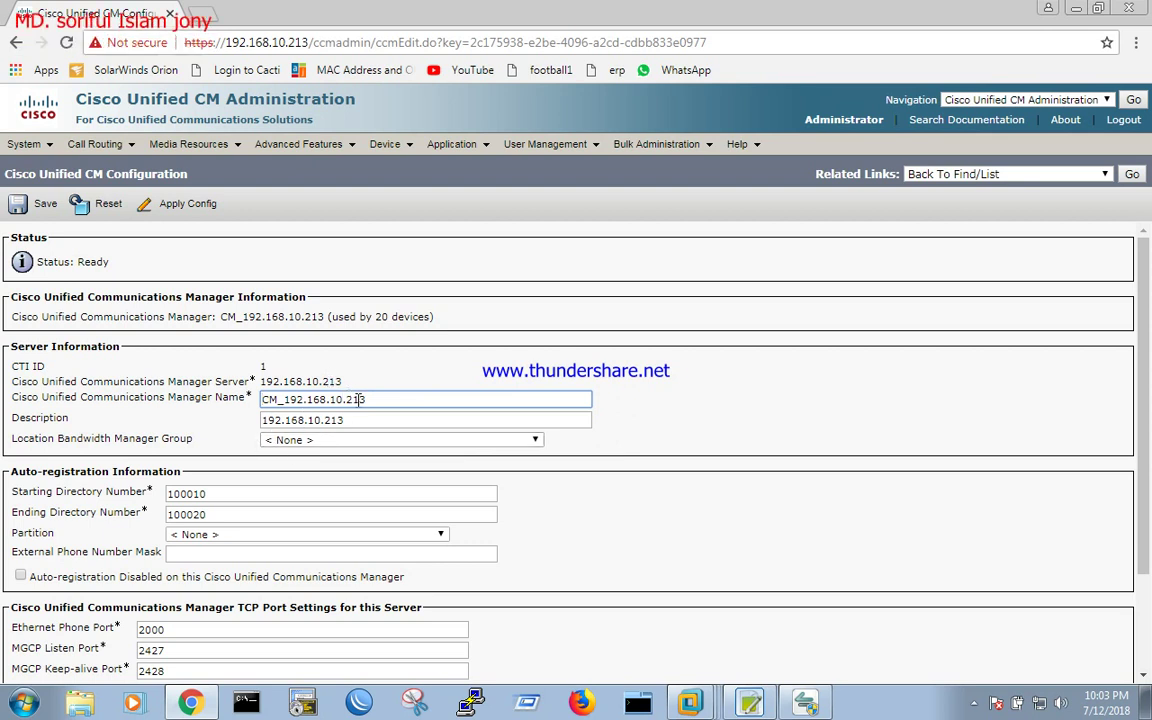
pyautogui.moveTo(366, 398); pyautogui.dragTo(242, 364)
pyautogui.hotkey('ctrl', 'c')
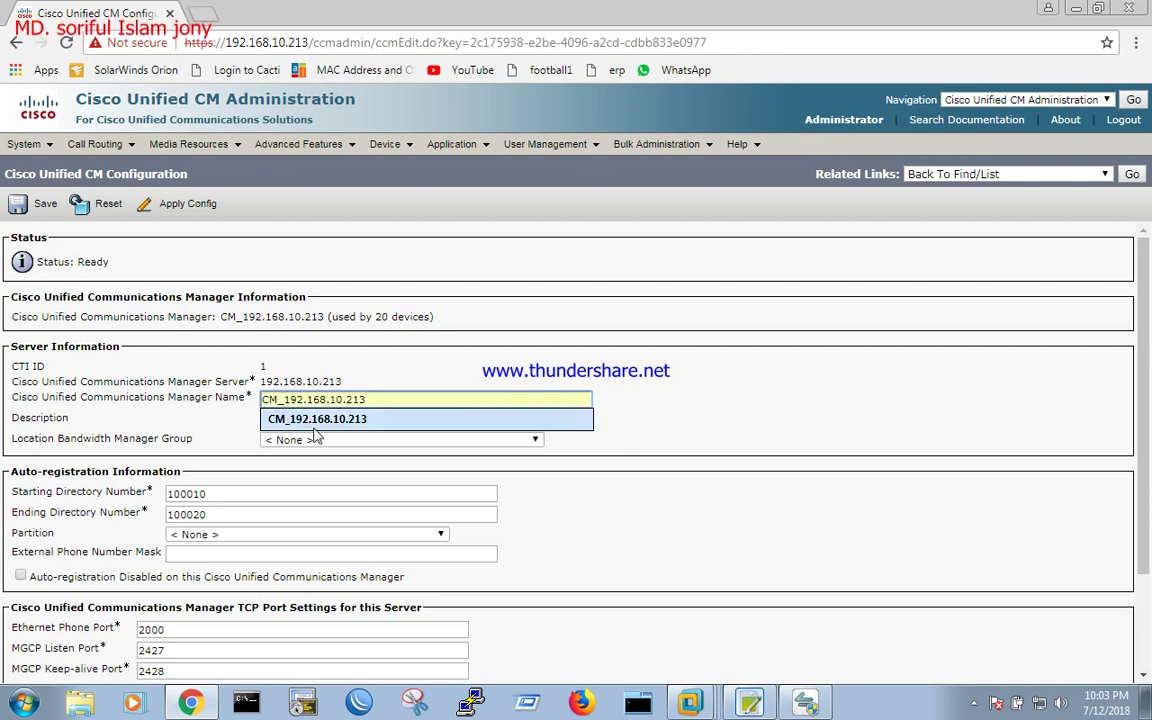
pyautogui.click(645, 424)
pyautogui.click(430, 420)
pyautogui.hotkey('ctrl', 'v')
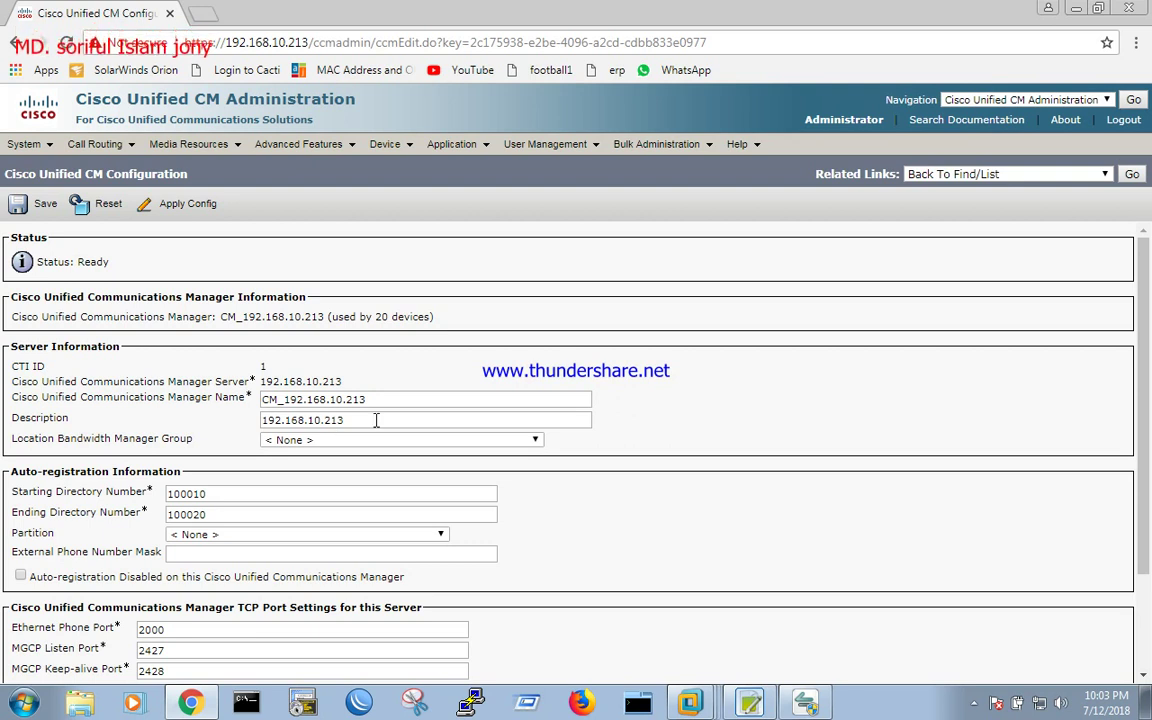
pyautogui.scroll(-2, 376, 420)
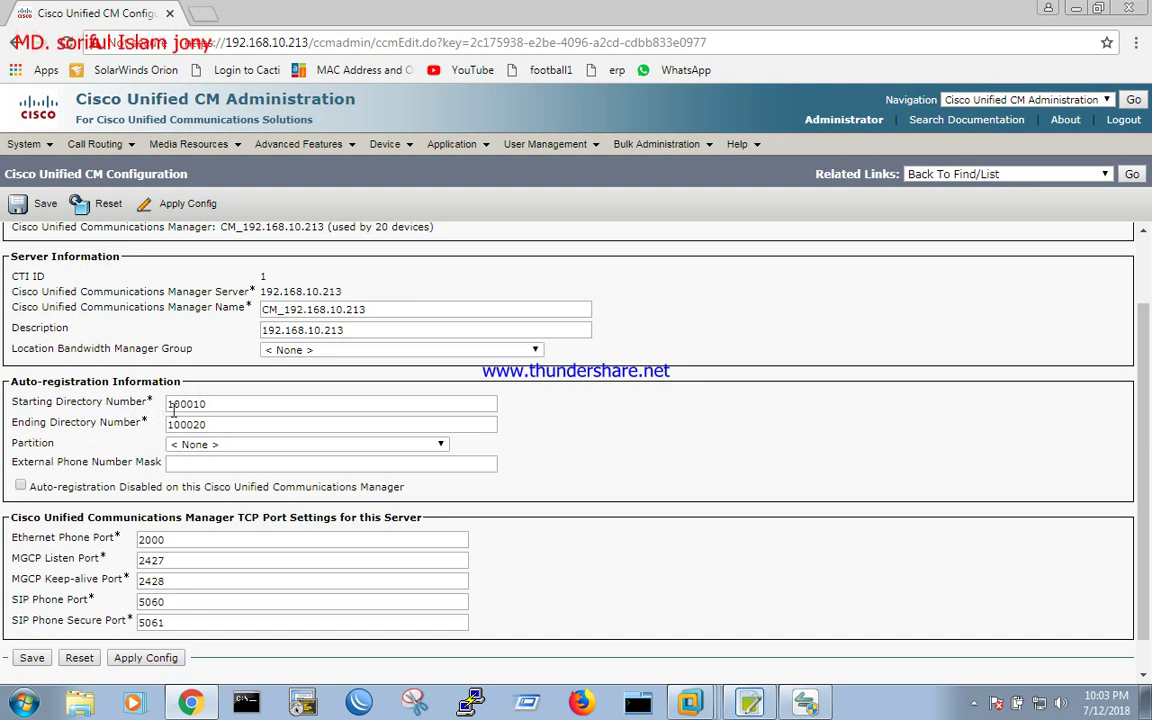
pyautogui.scroll(2, 260, 421)
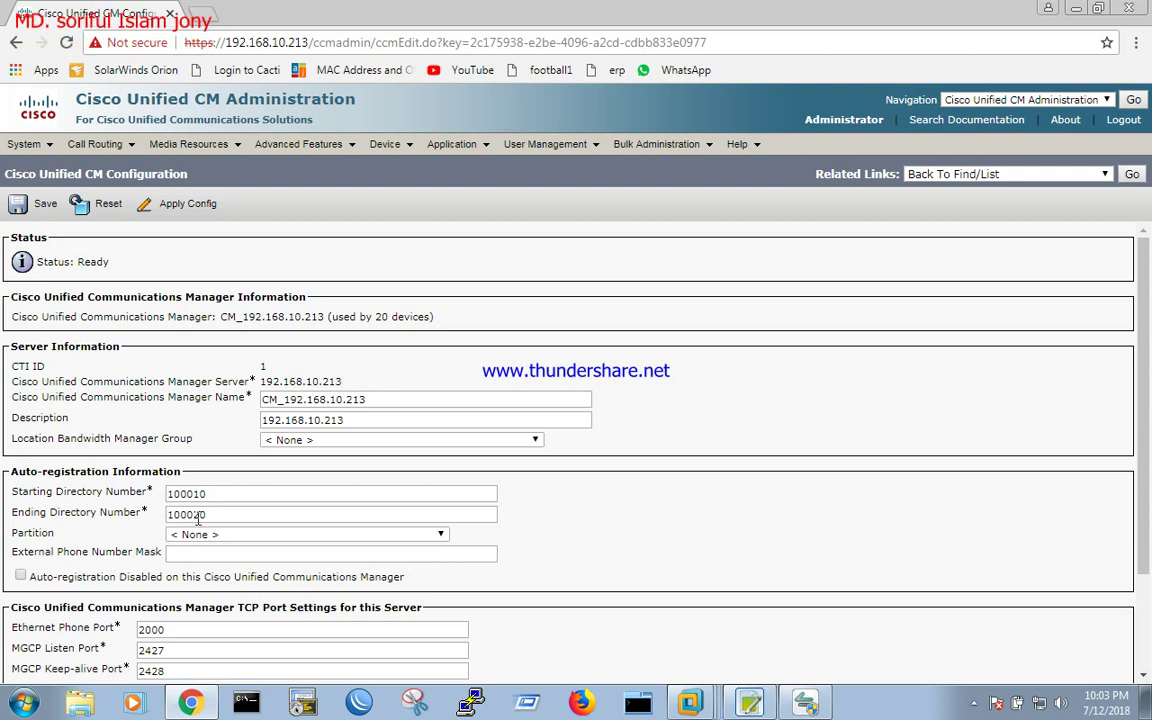
pyautogui.scroll(-2, 170, 548)
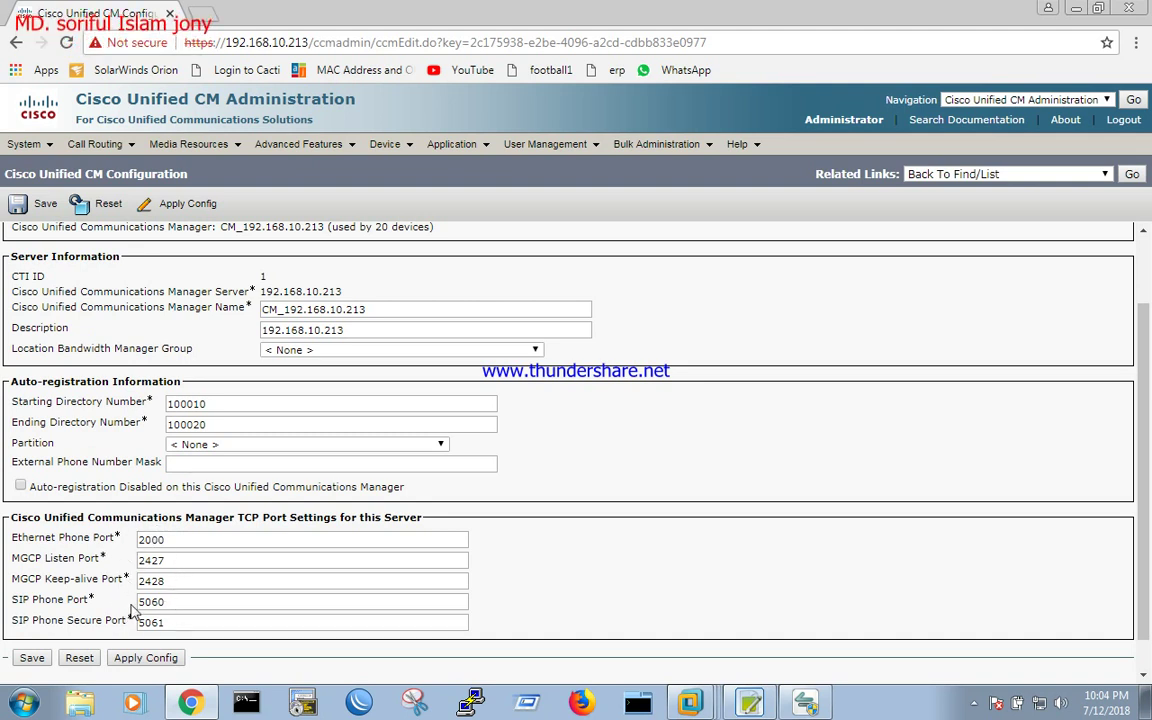
pyautogui.scroll(-1, 120, 550)
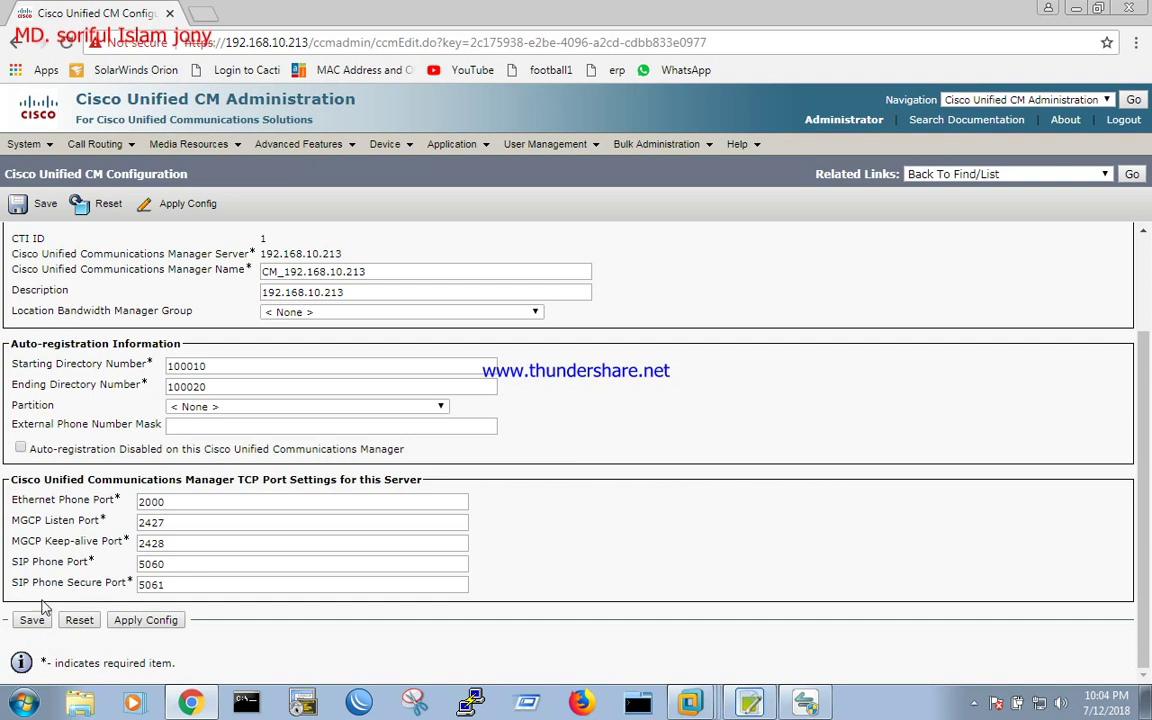
pyautogui.scroll(3, 38, 548)
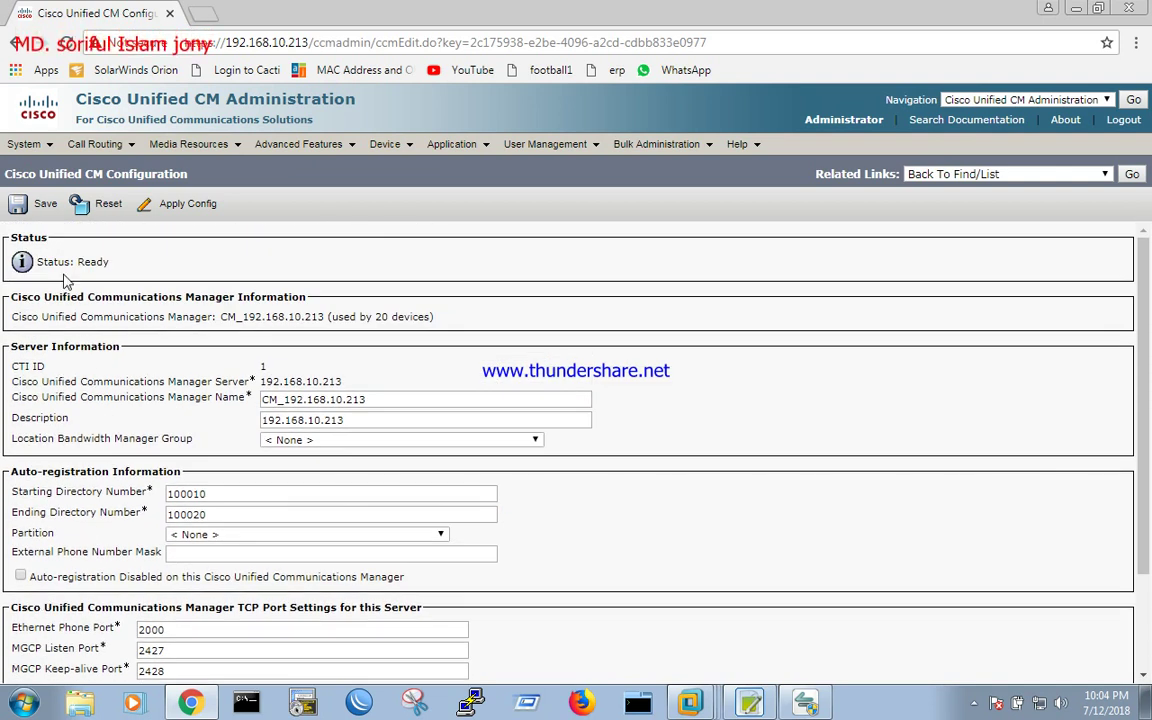
# Step: Save the CM_192.168.10.213 settings and reopen its page to confirm numbers 100010–100020
pyautogui.click(42, 206)
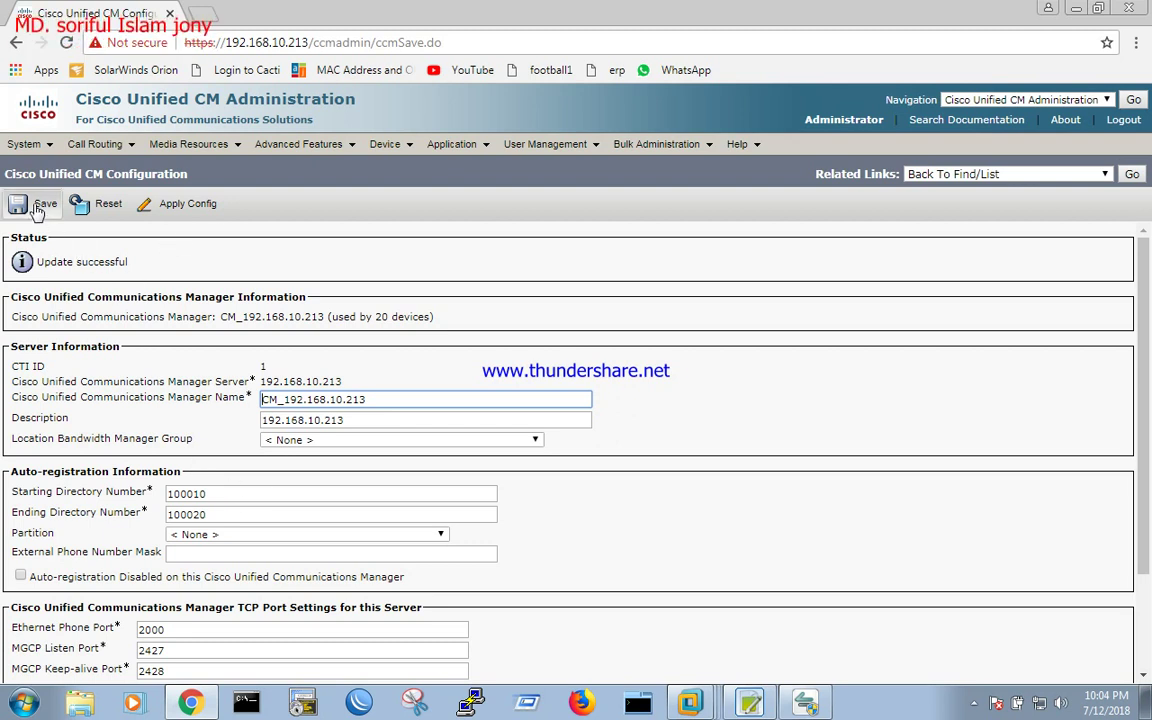
pyautogui.moveTo(30, 146)
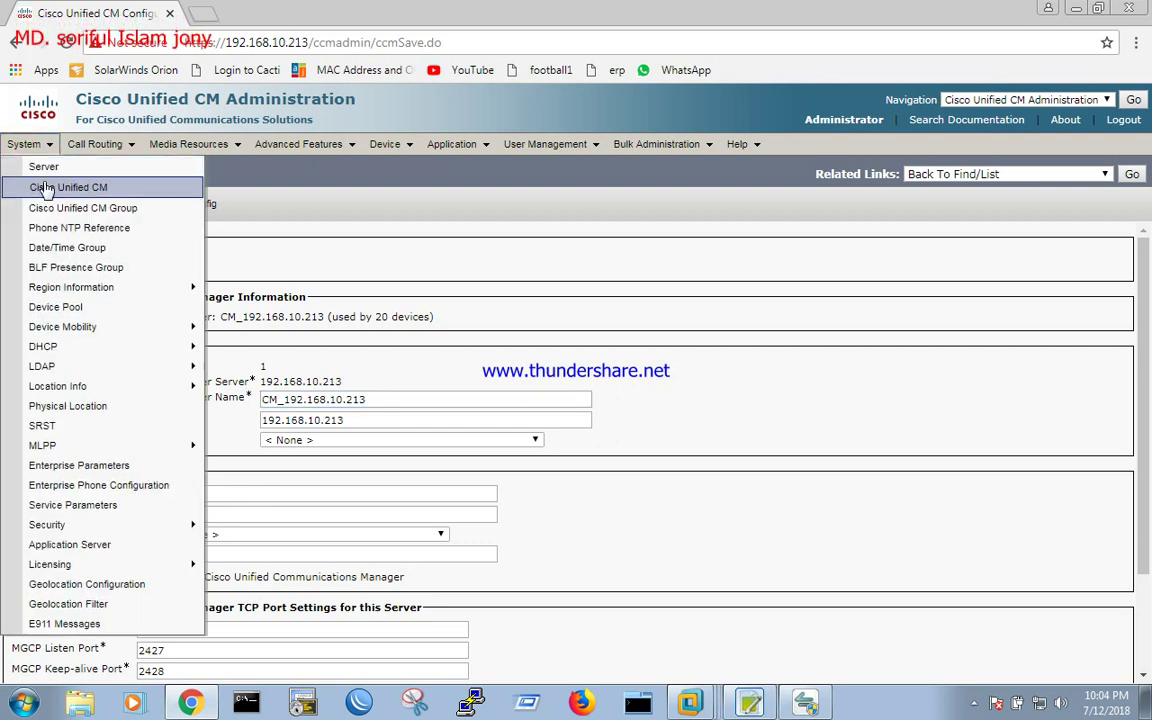
pyautogui.click(44, 190)
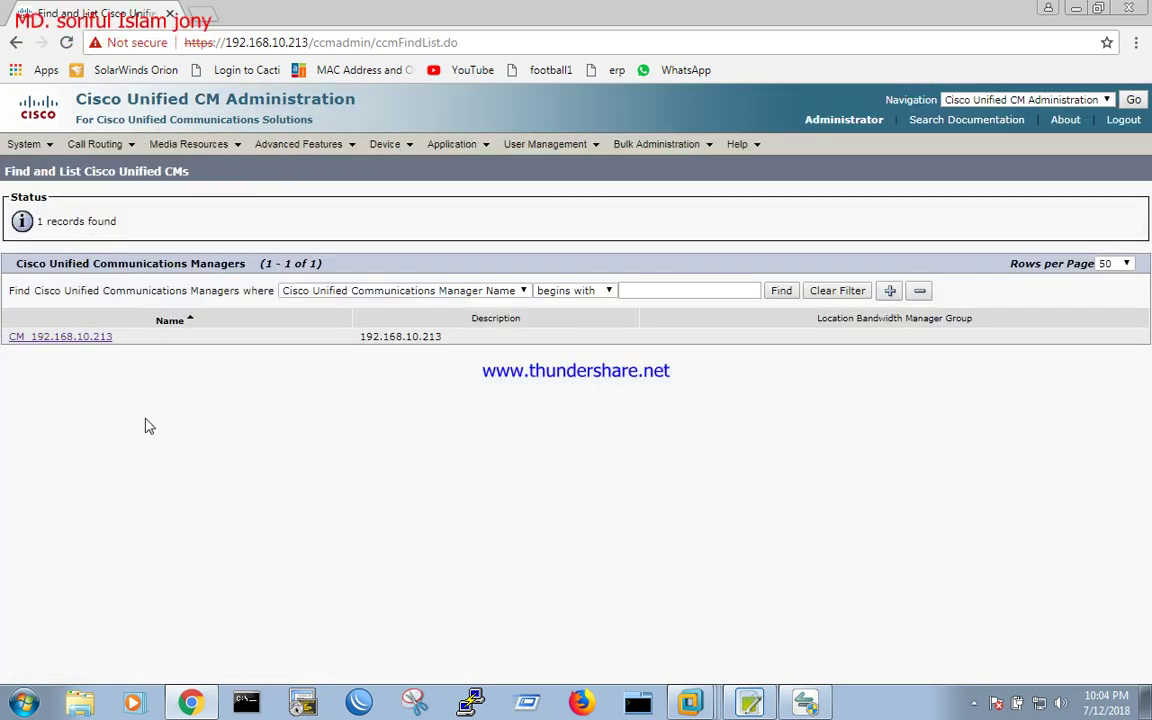
pyautogui.click(97, 339)
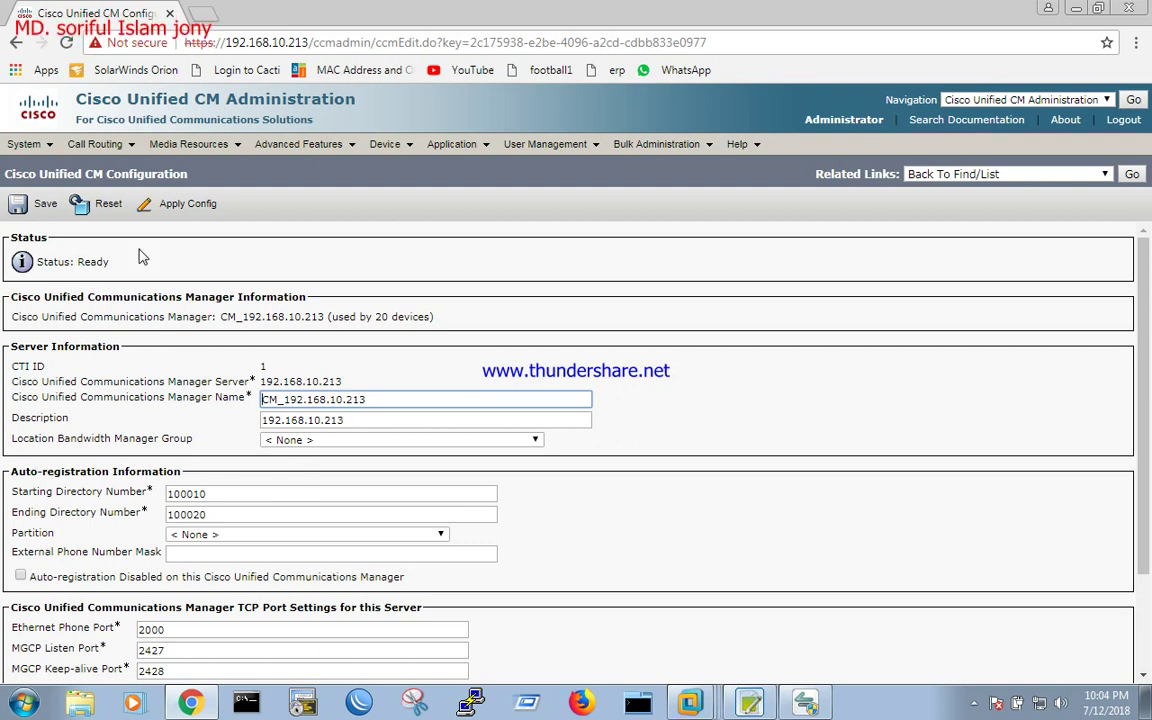
pyautogui.moveTo(44, 146)
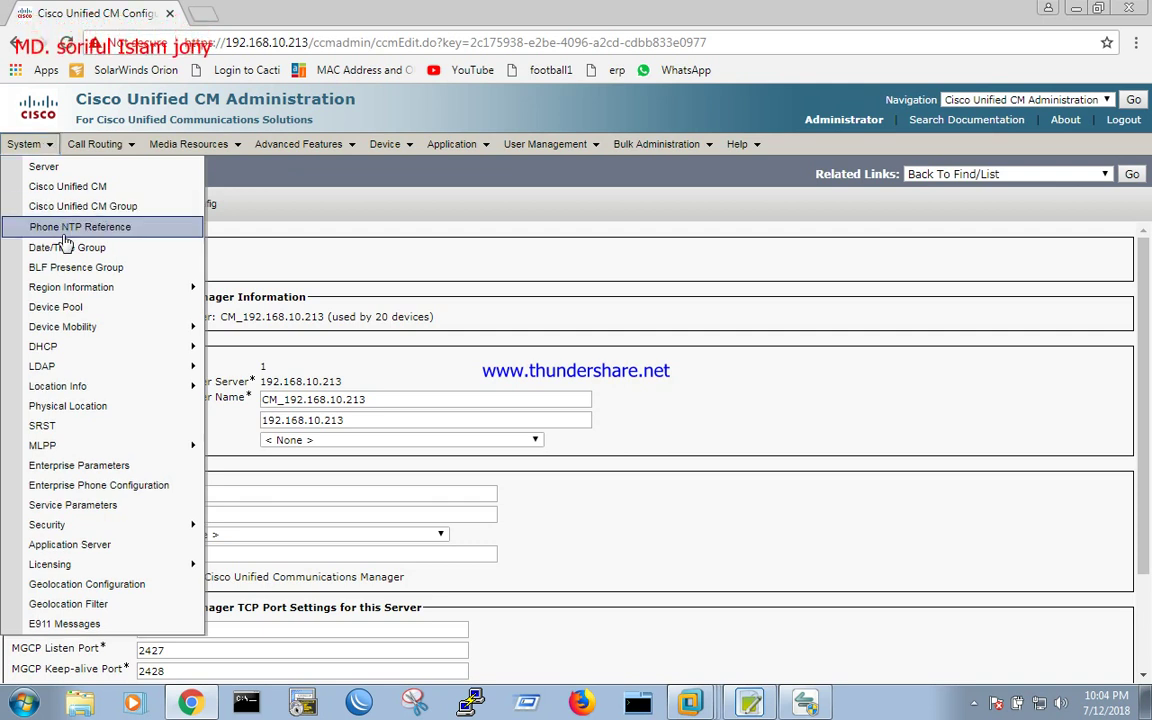
# Step: Open DHCP server 192.168.10.213, check its Option 150 TFTP address 192.168.10.213, and save
pyautogui.moveTo(48, 348)
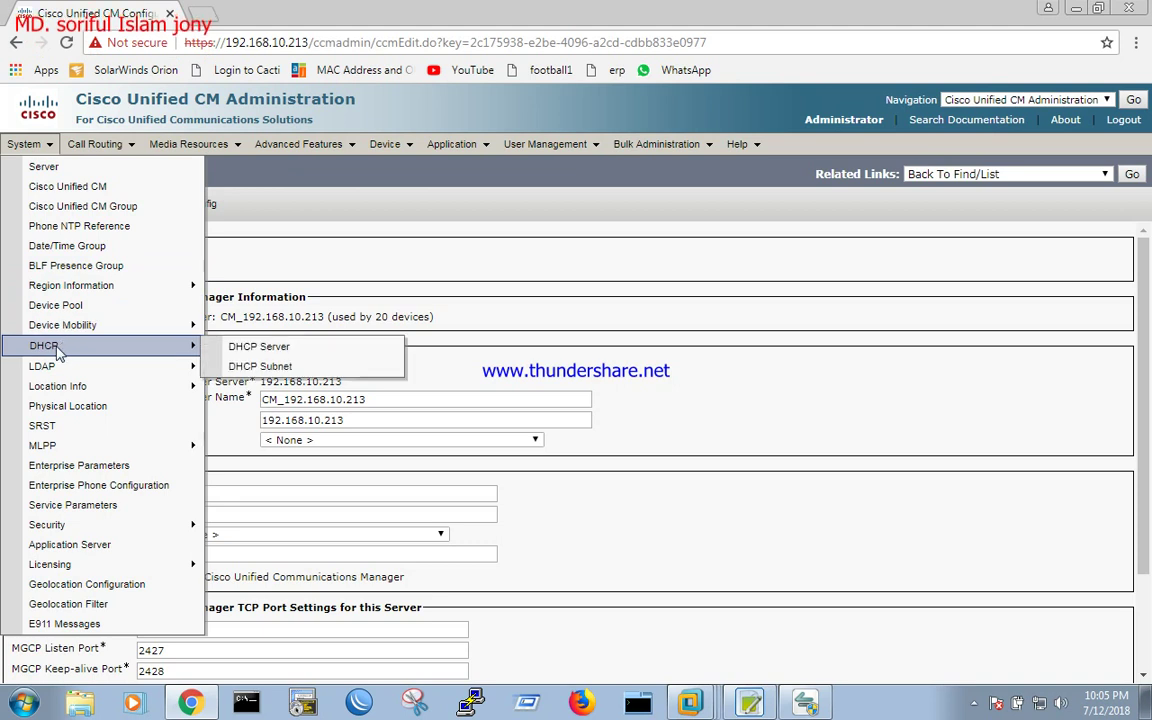
pyautogui.click(262, 350)
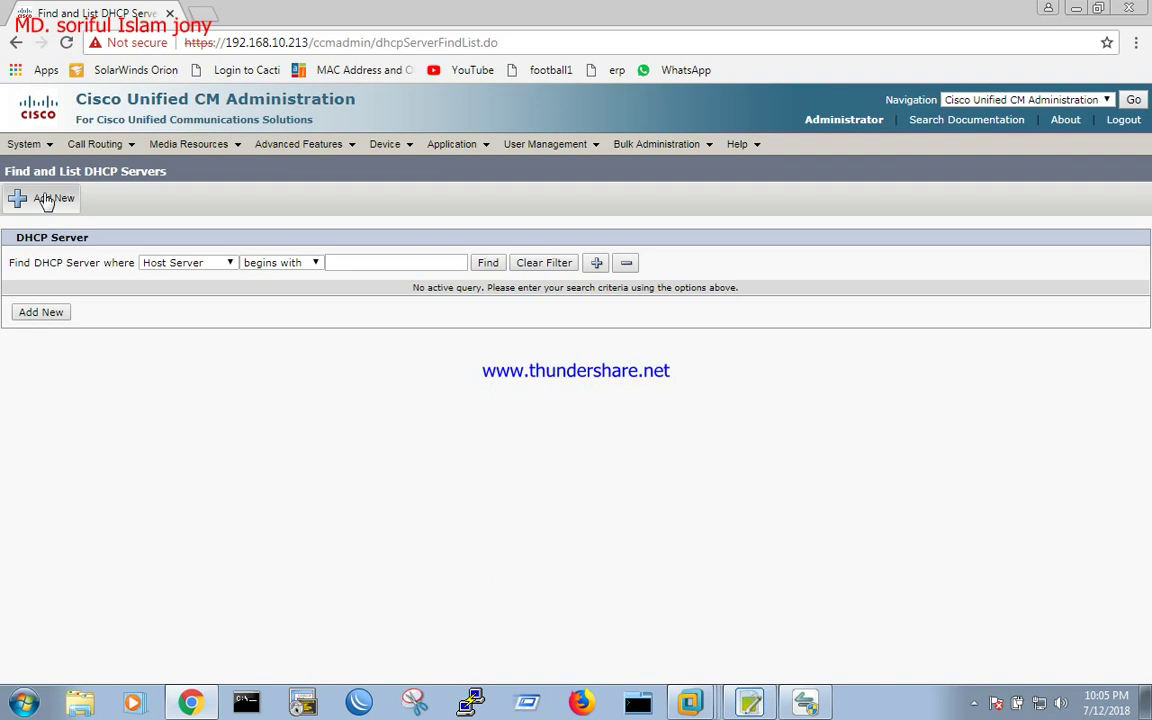
pyautogui.click(488, 266)
pyautogui.click(125, 373)
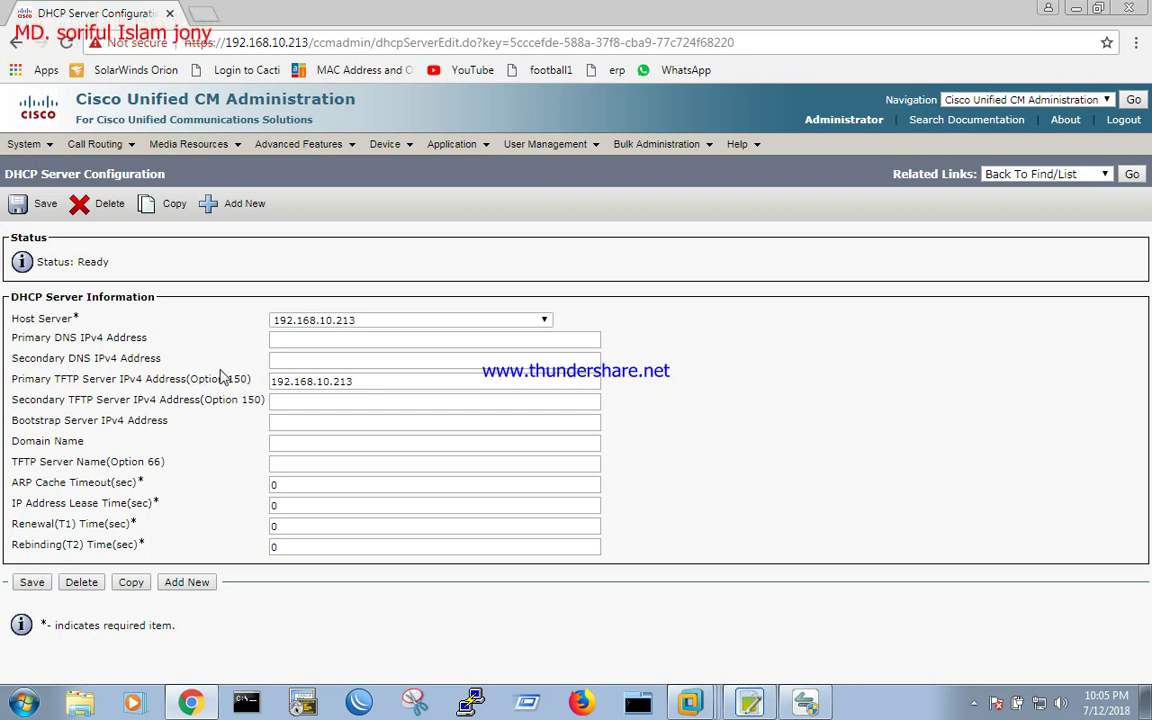
pyautogui.doubleClick(364, 381)
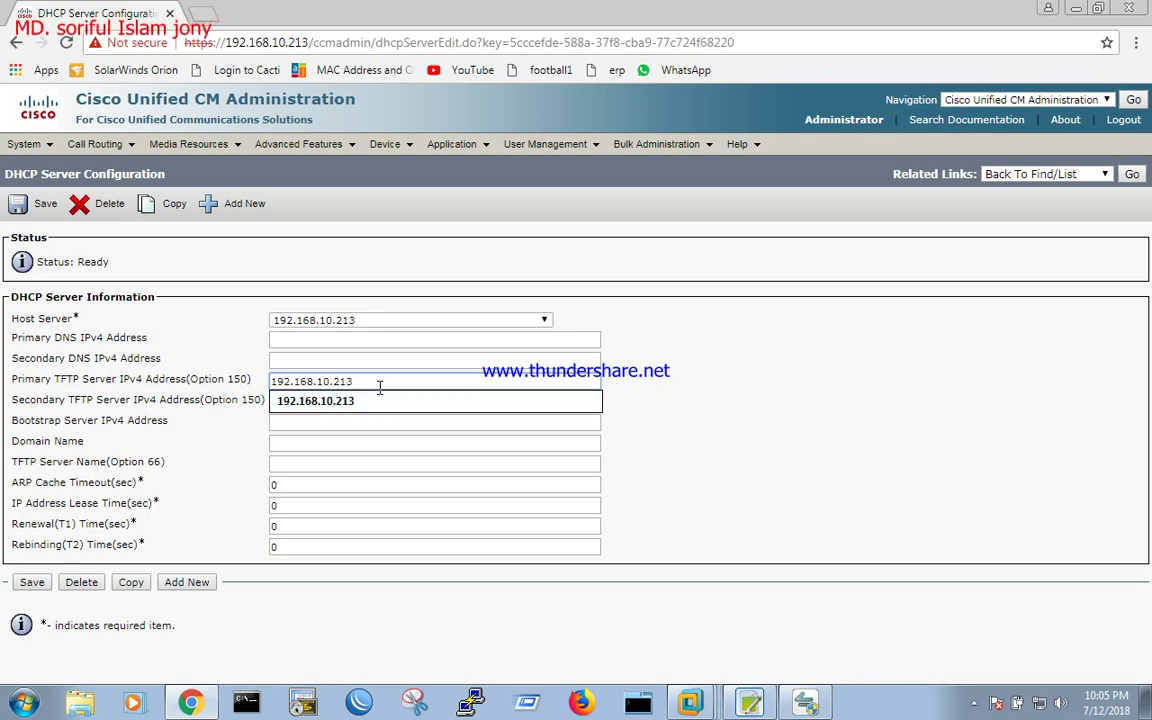
pyautogui.click(607, 388)
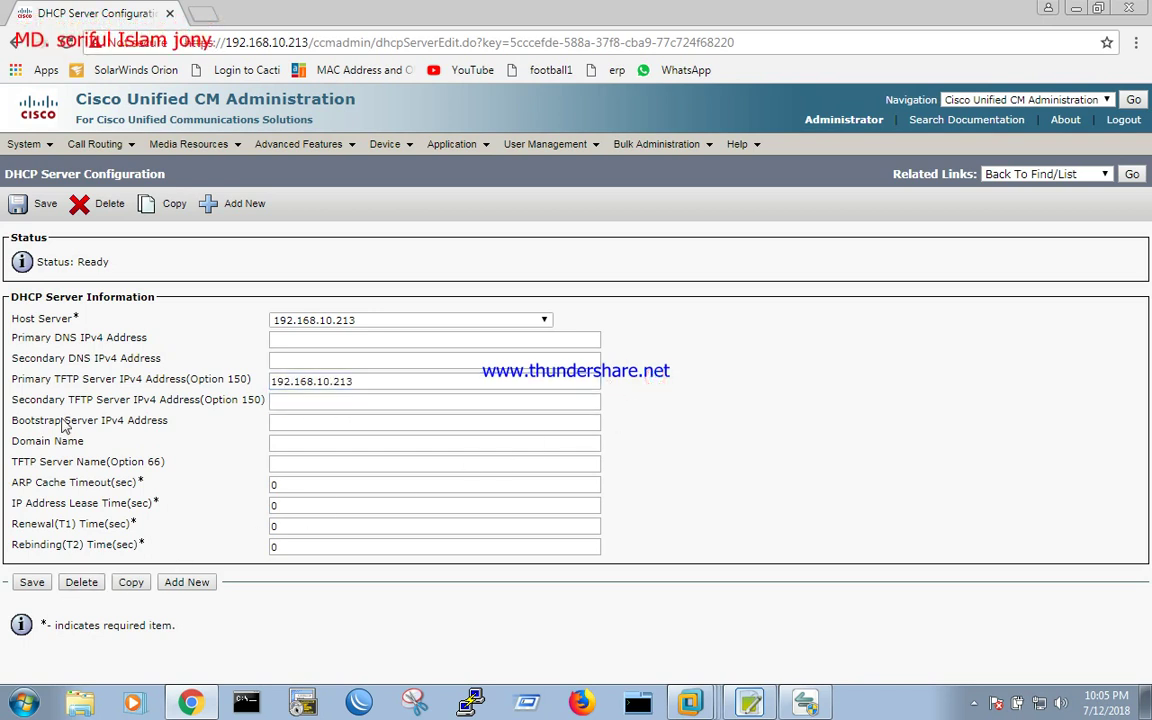
pyautogui.click(35, 208)
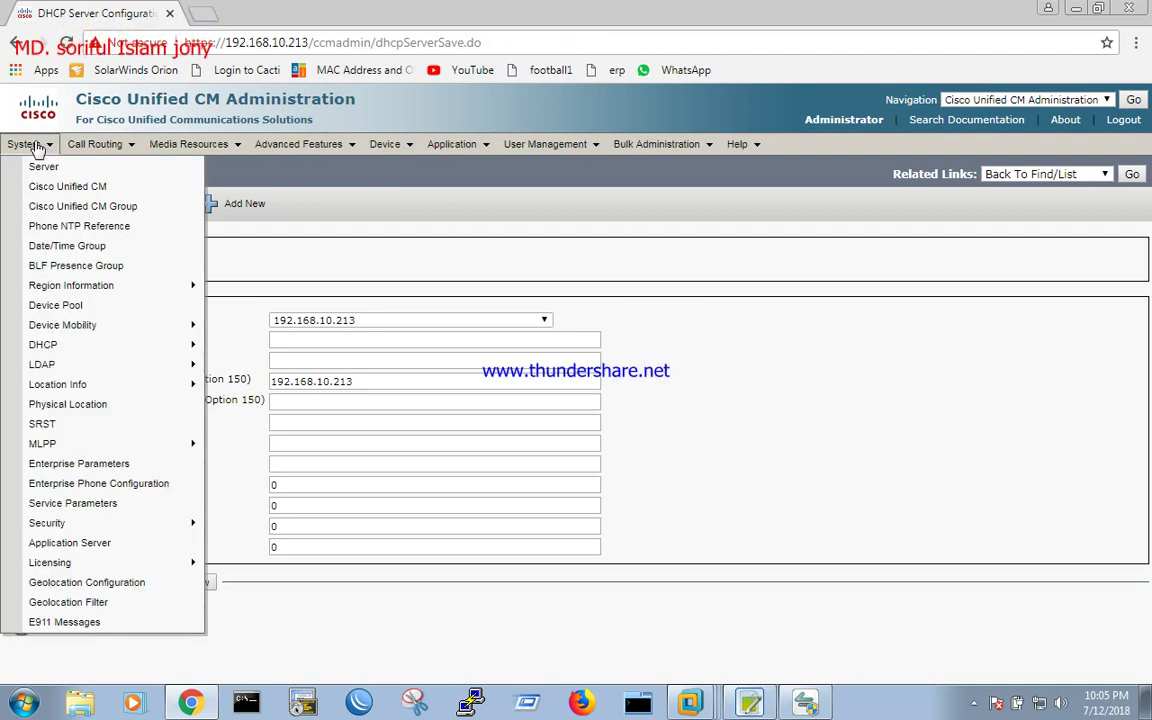
# Step: Save DHCP subnet 192.168.10.0 with range 192.168.10.30–50, then minimize Chrome
pyautogui.moveTo(72, 345)
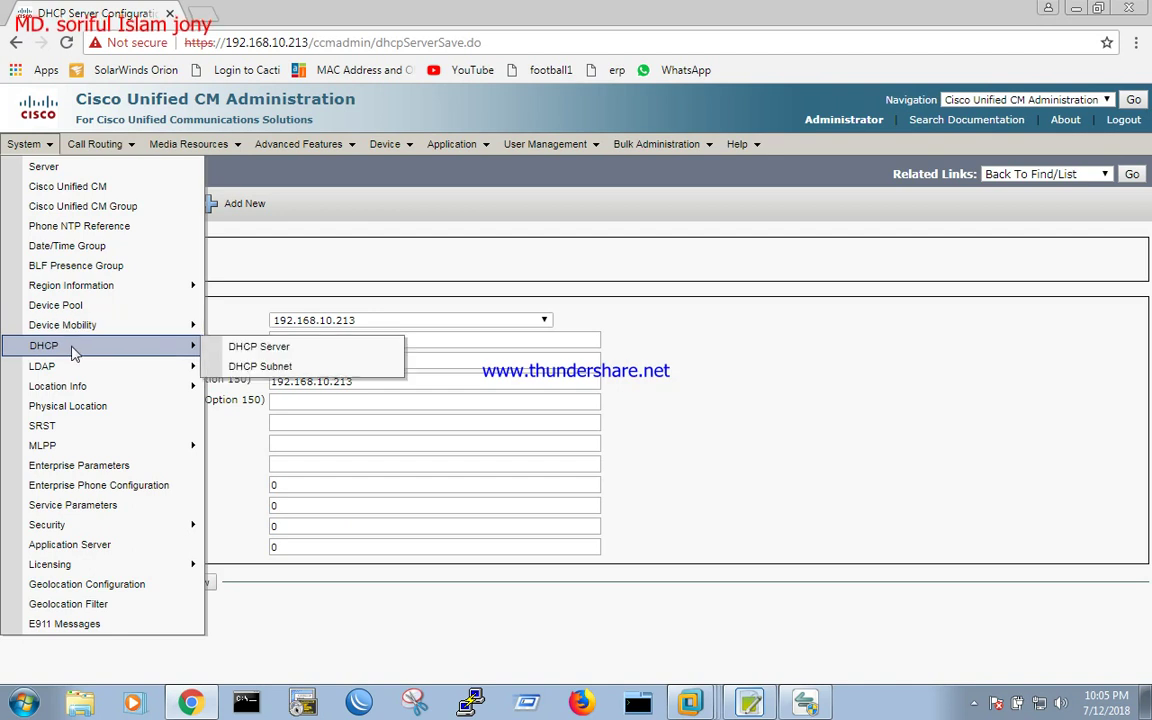
pyautogui.click(258, 367)
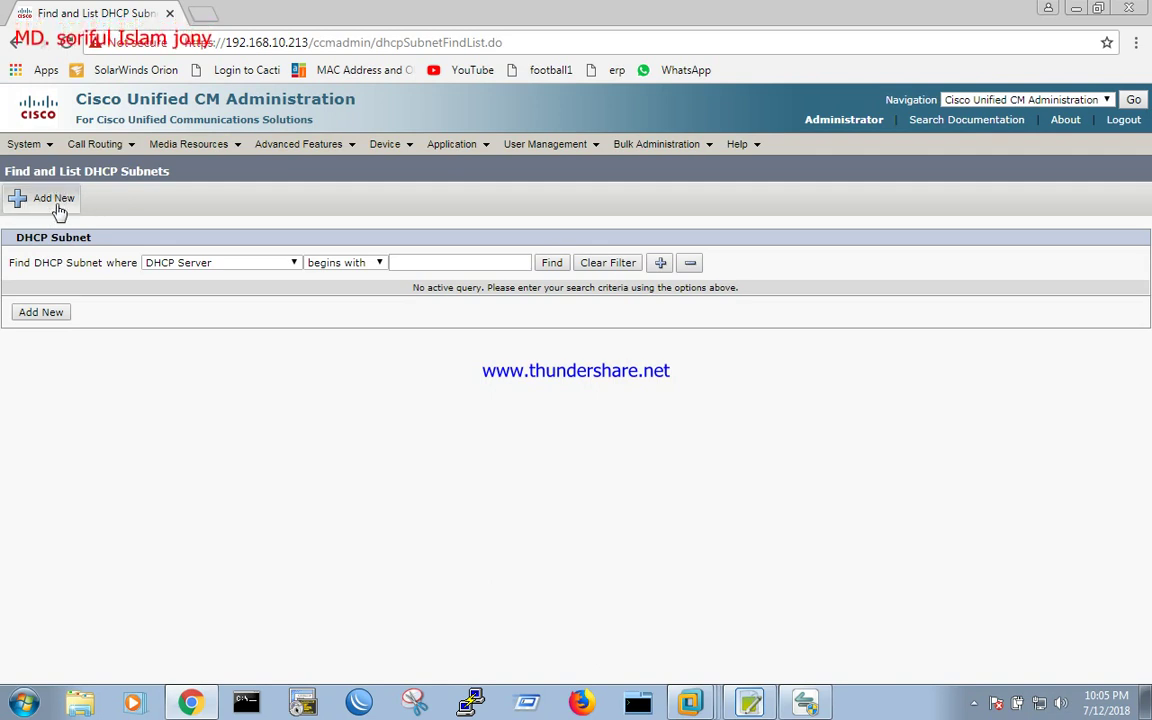
pyautogui.click(556, 264)
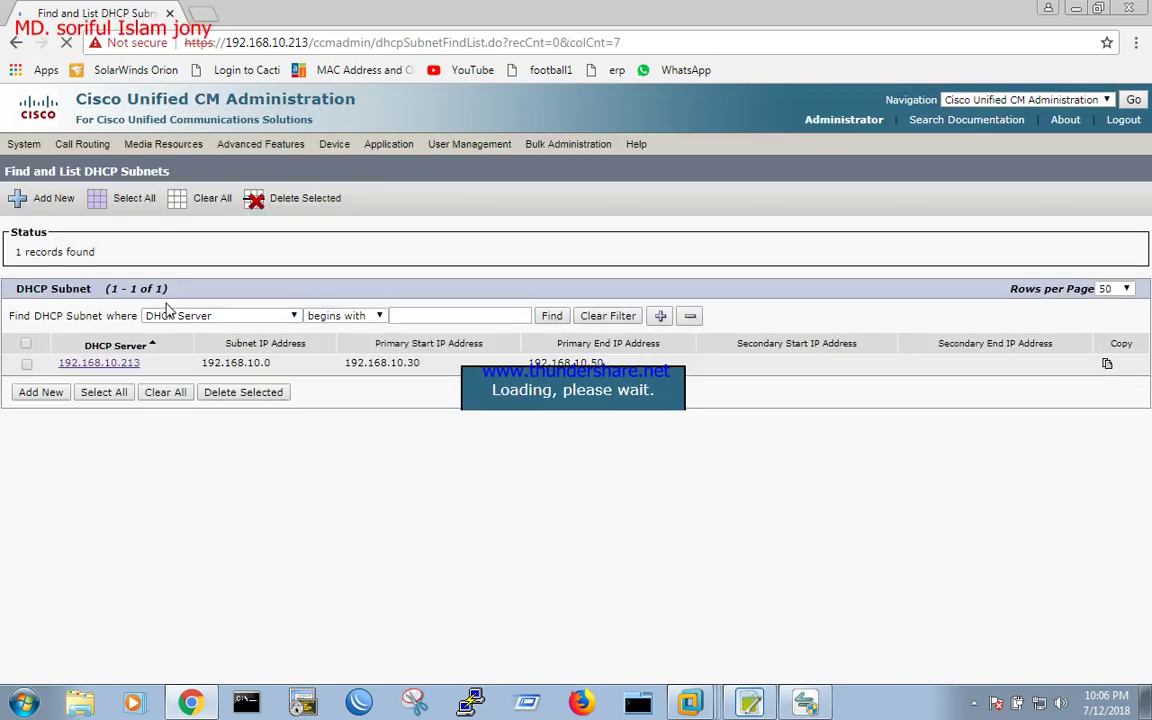
pyautogui.click(112, 364)
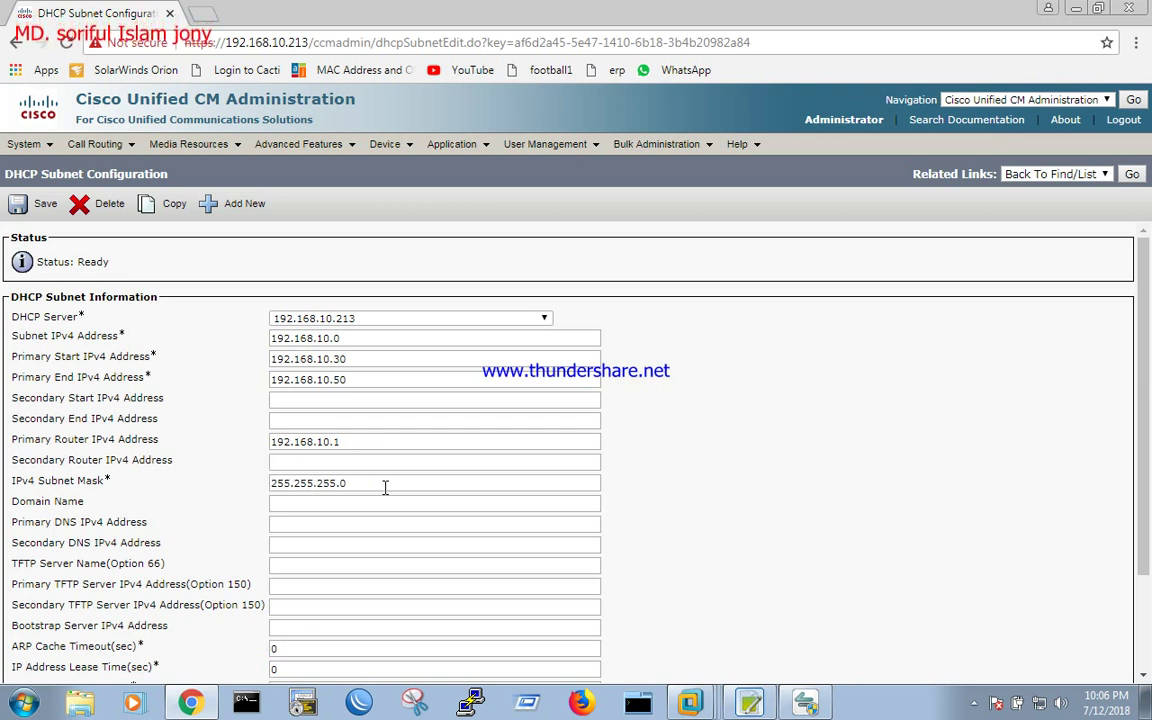
pyautogui.click(20, 204)
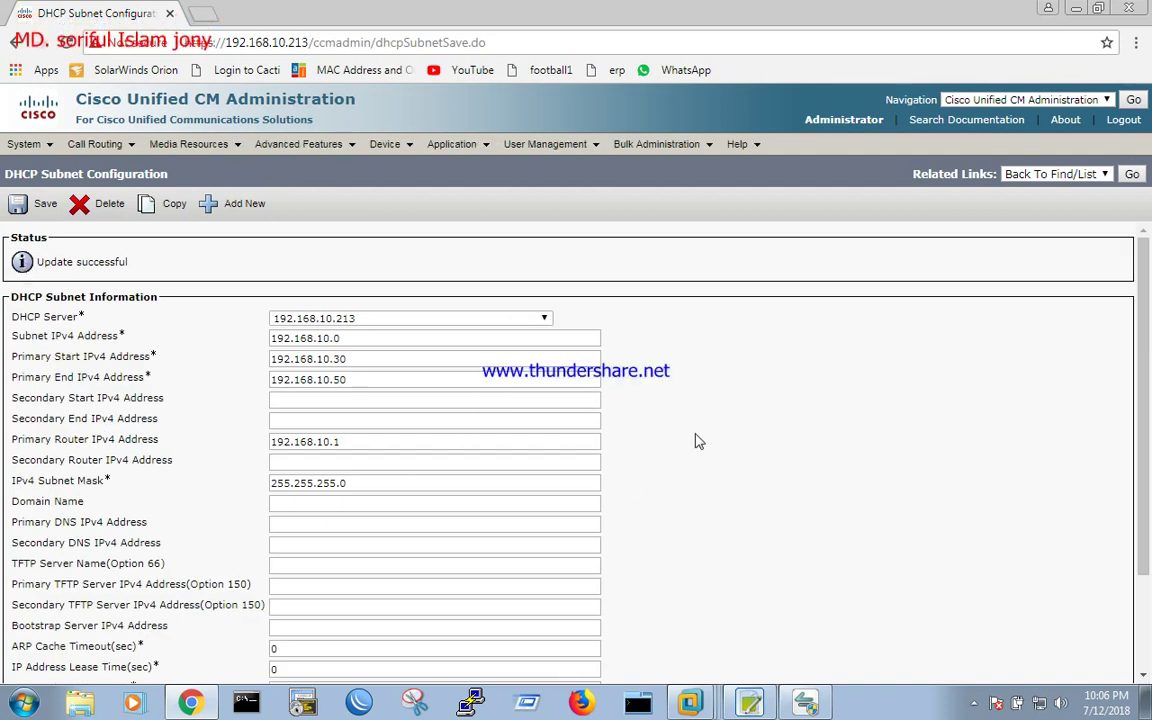
pyautogui.click(1076, 10)
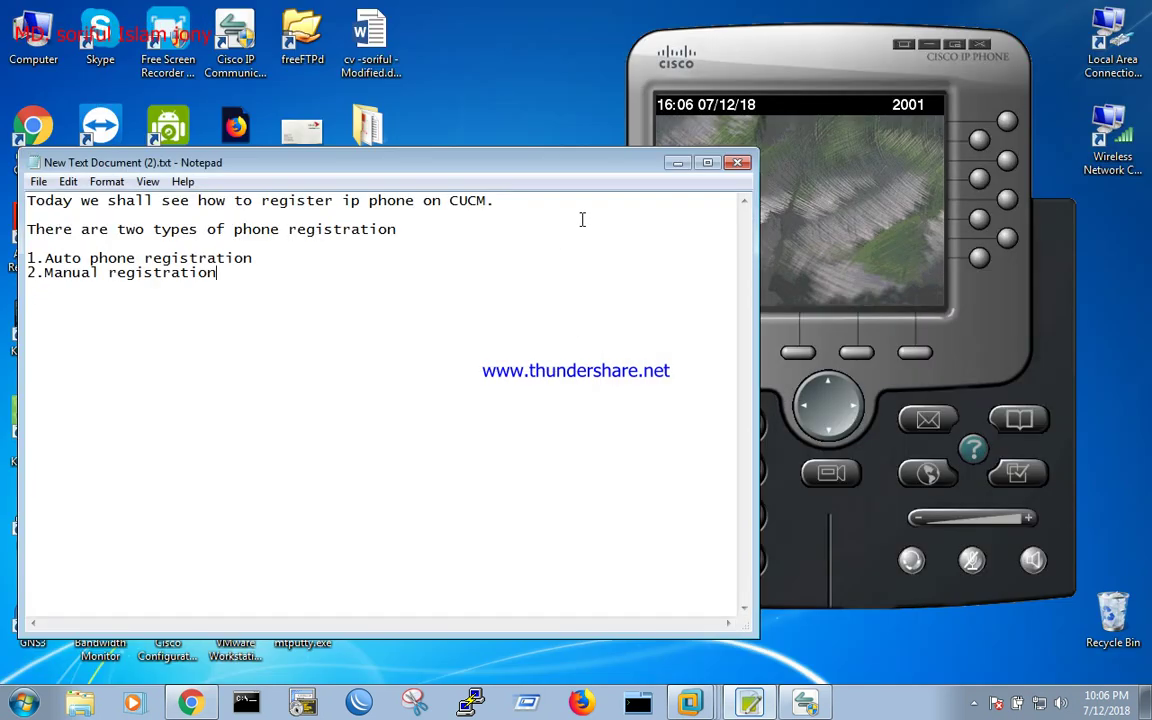
# Step: Run the Cisco IP Communicator shortcut as administrator inside the W71-32 guest
pyautogui.click(692, 705)
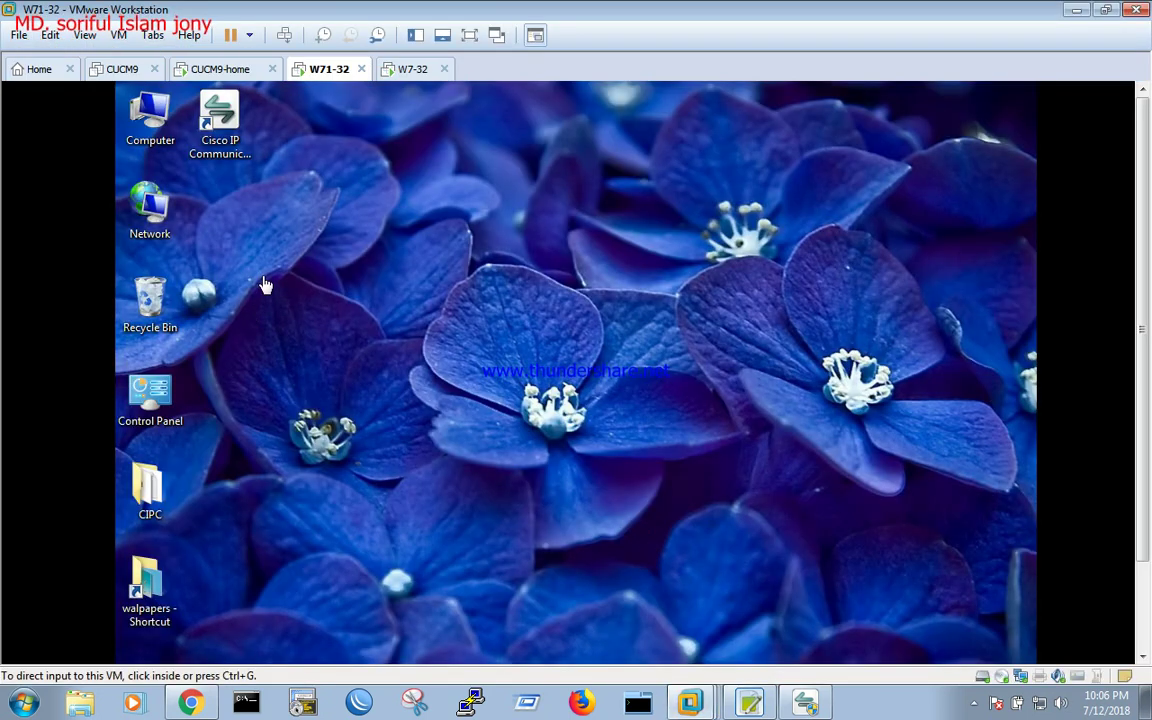
pyautogui.click(213, 113)
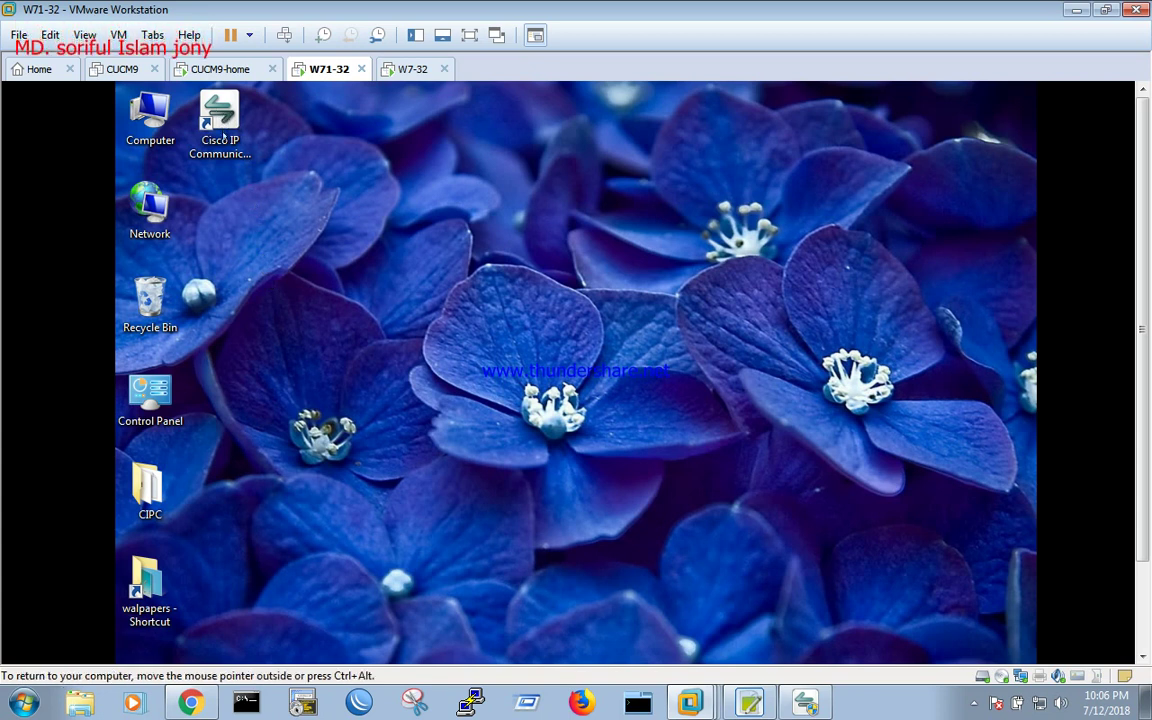
pyautogui.click(219, 115)
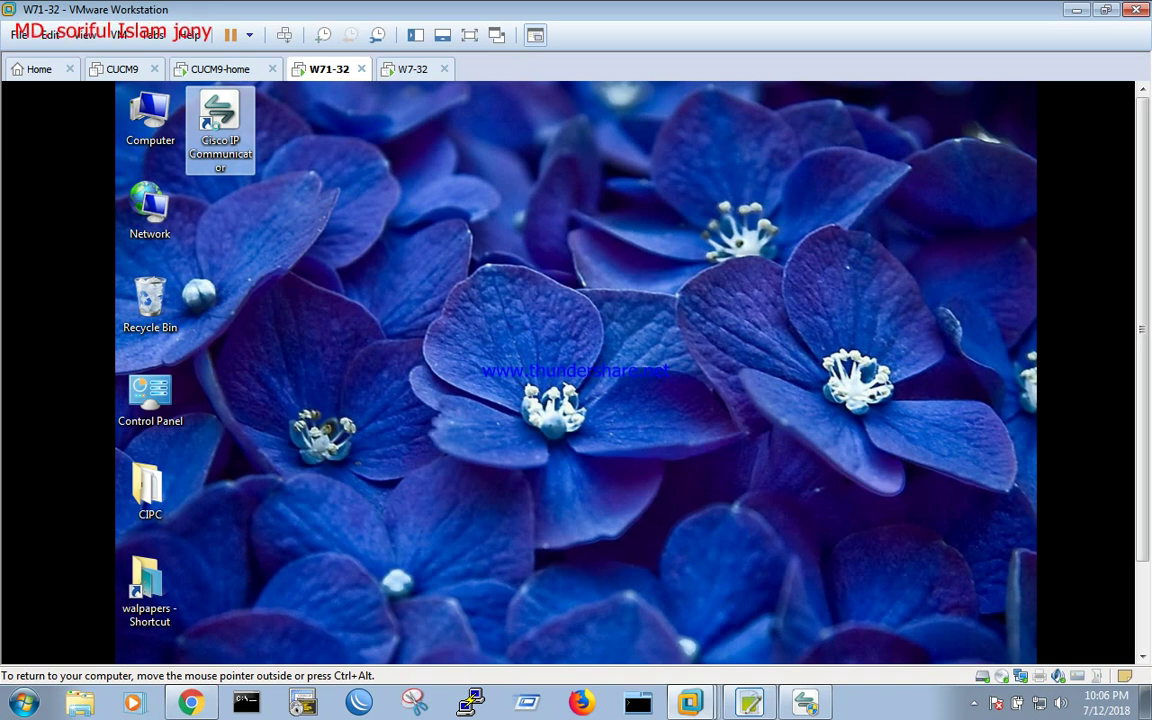
pyautogui.rightClick(224, 133)
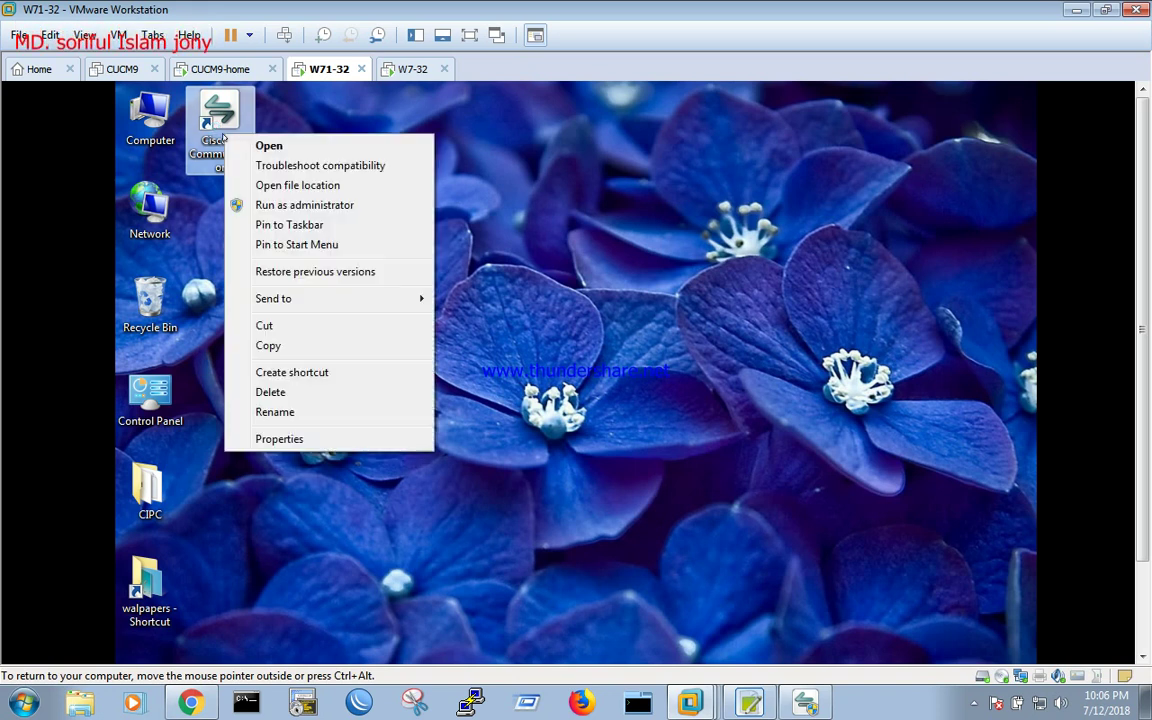
pyautogui.click(281, 206)
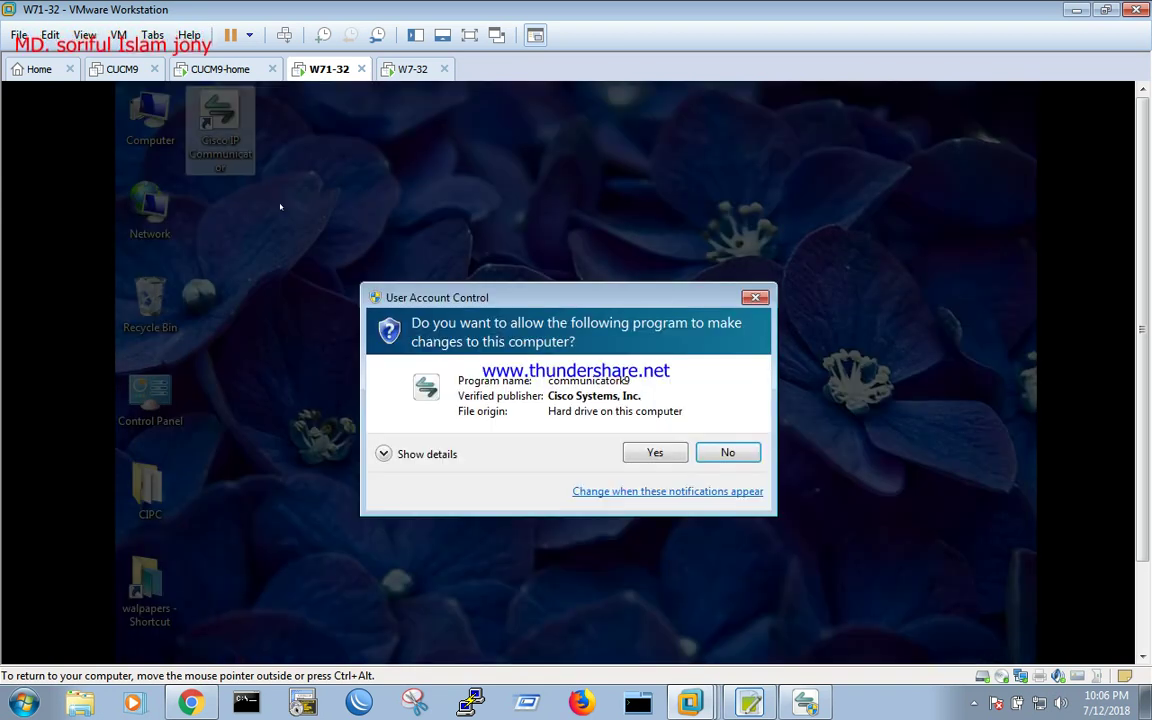
# Step: Allow the UAC prompt so Cisco IP Communicator 8.6.6.0 starts and reports its TFTP error
pyautogui.click(647, 452)
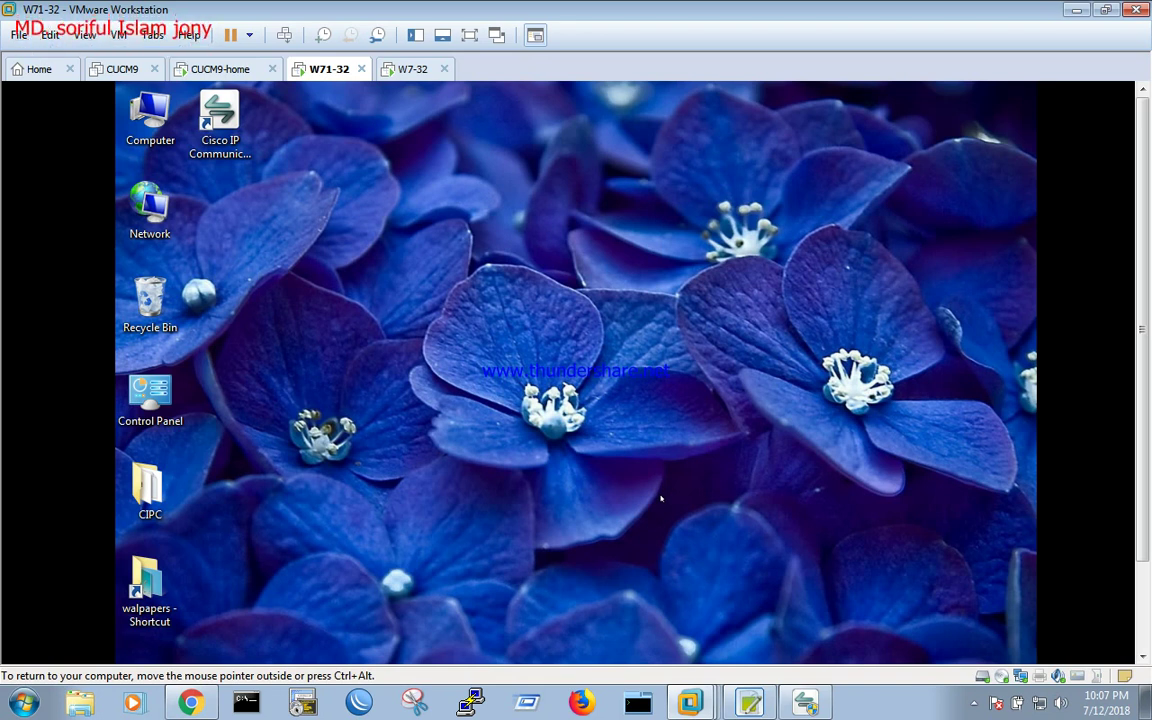
pyautogui.hotkey('ctrl', 'alt')
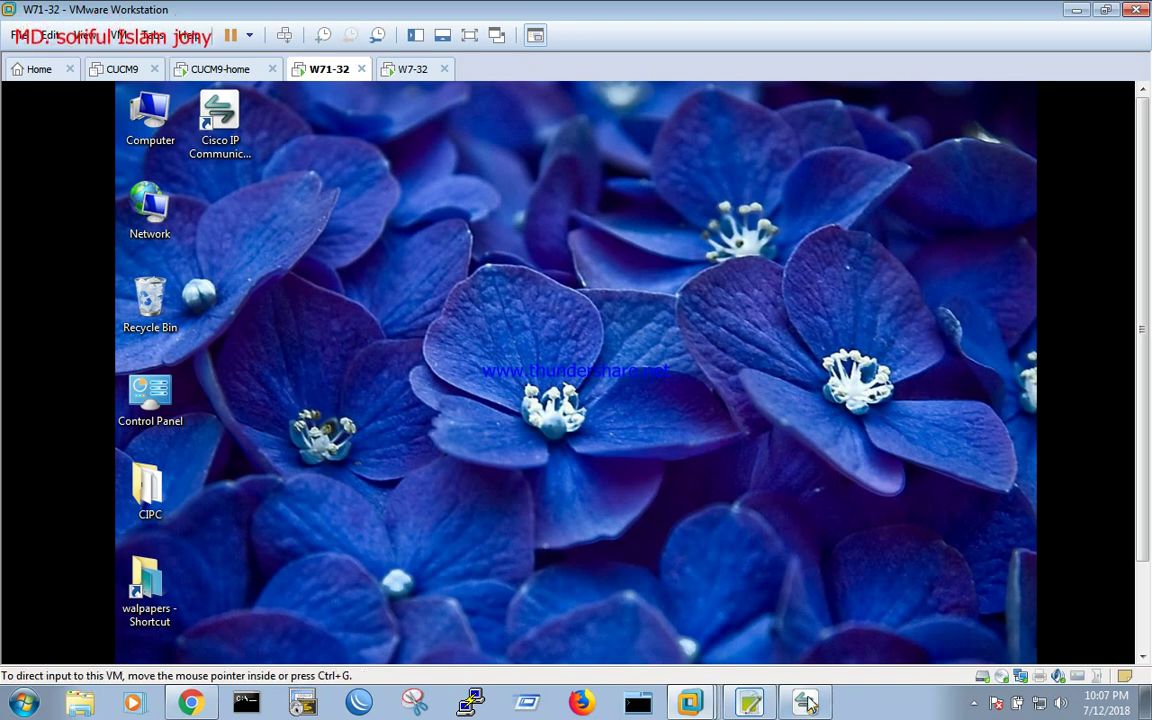
pyautogui.click(974, 704)
pyautogui.click(1001, 595)
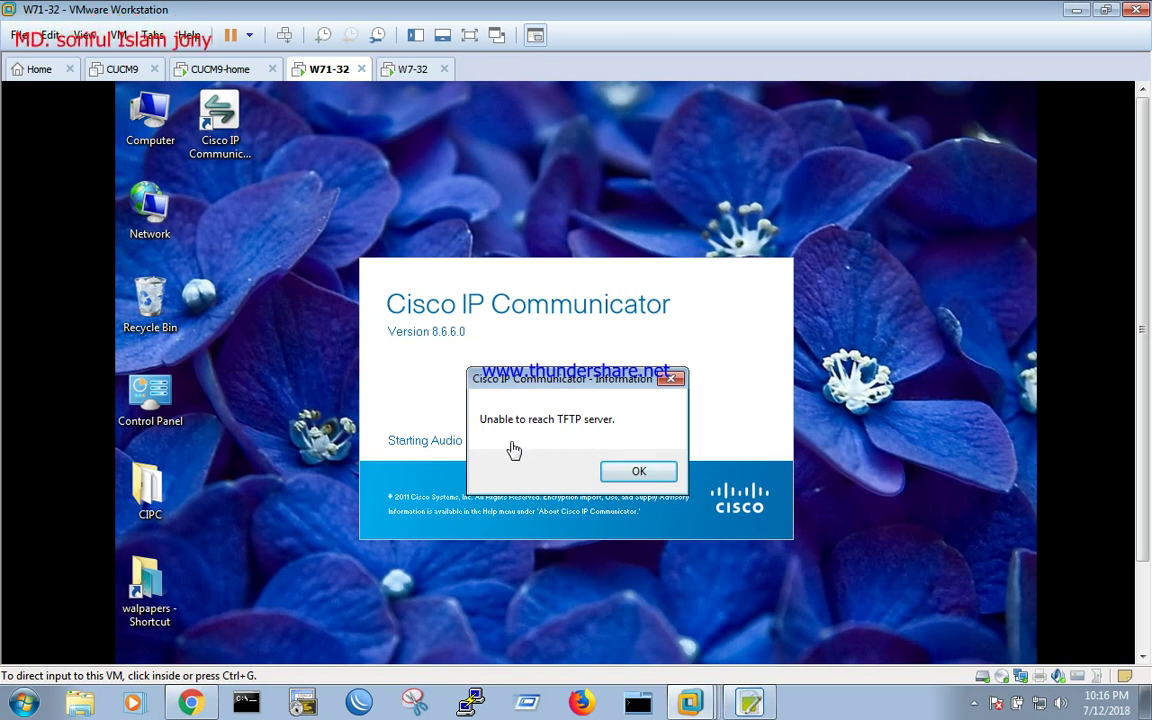
# Step: Dismiss the TFTP error and set TFTP Server 1 to 192.168.10.213
pyautogui.click(620, 470)
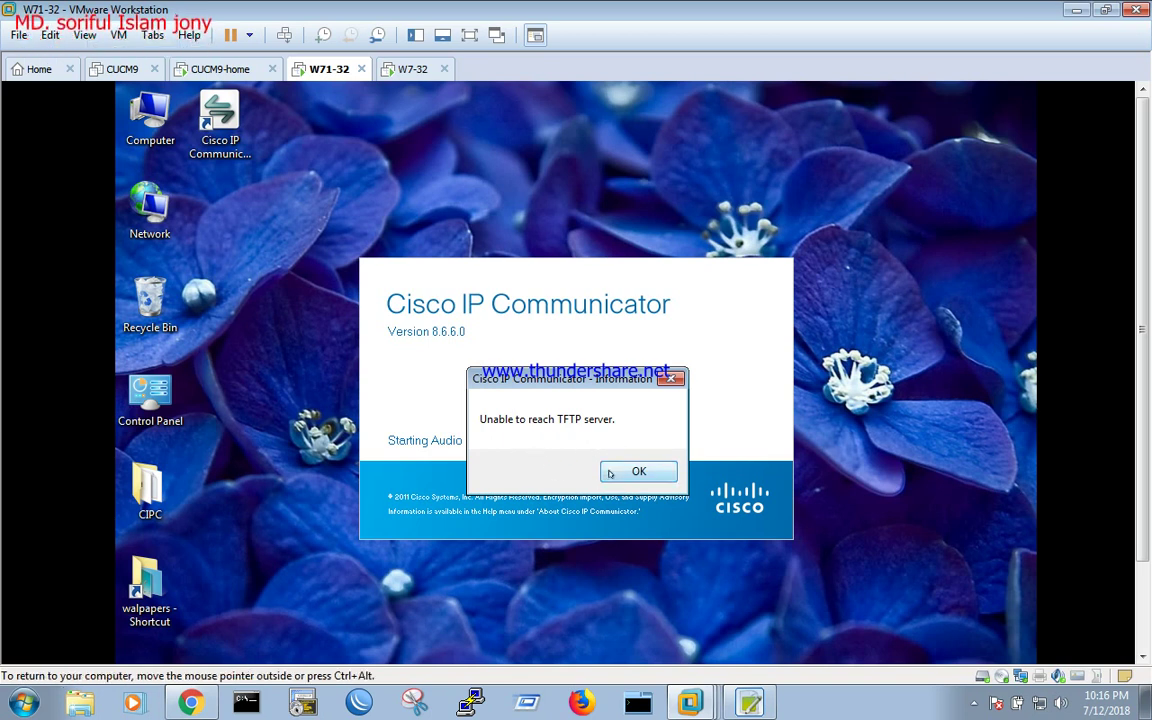
pyautogui.click(641, 471)
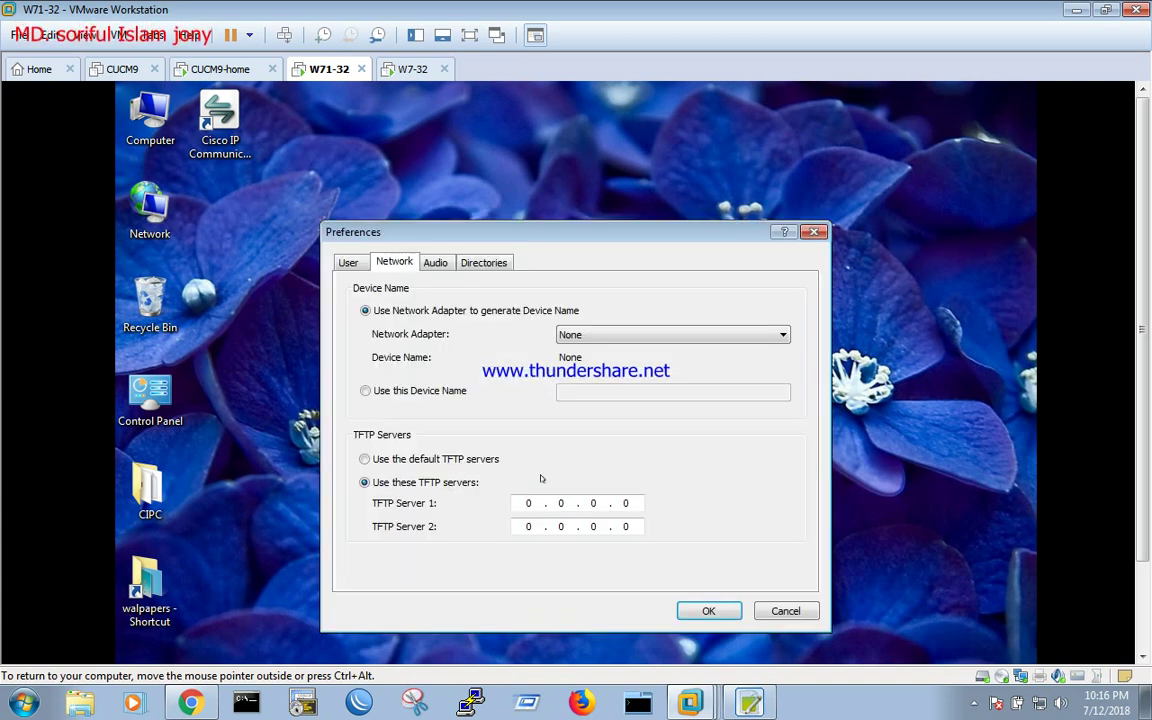
pyautogui.click(562, 503)
pyautogui.click(624, 503)
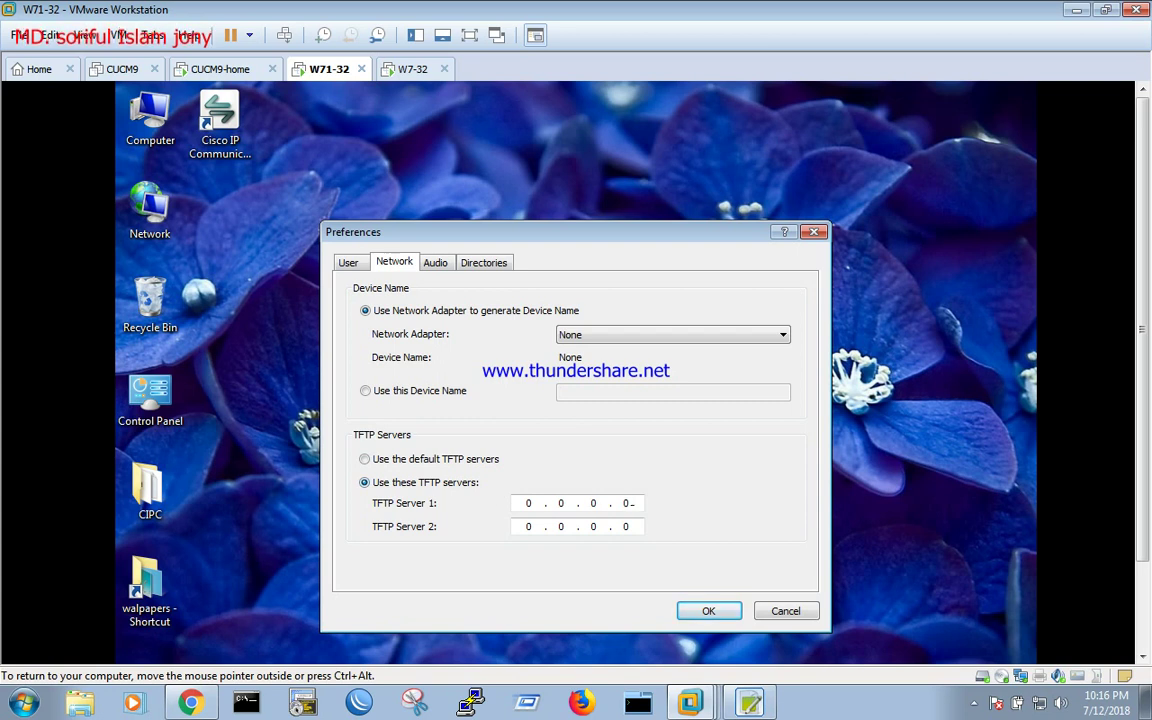
pyautogui.press('BackSpace')
pyautogui.press('BackSpace')
pyautogui.press('BackSpace')
pyautogui.press('BackSpace')
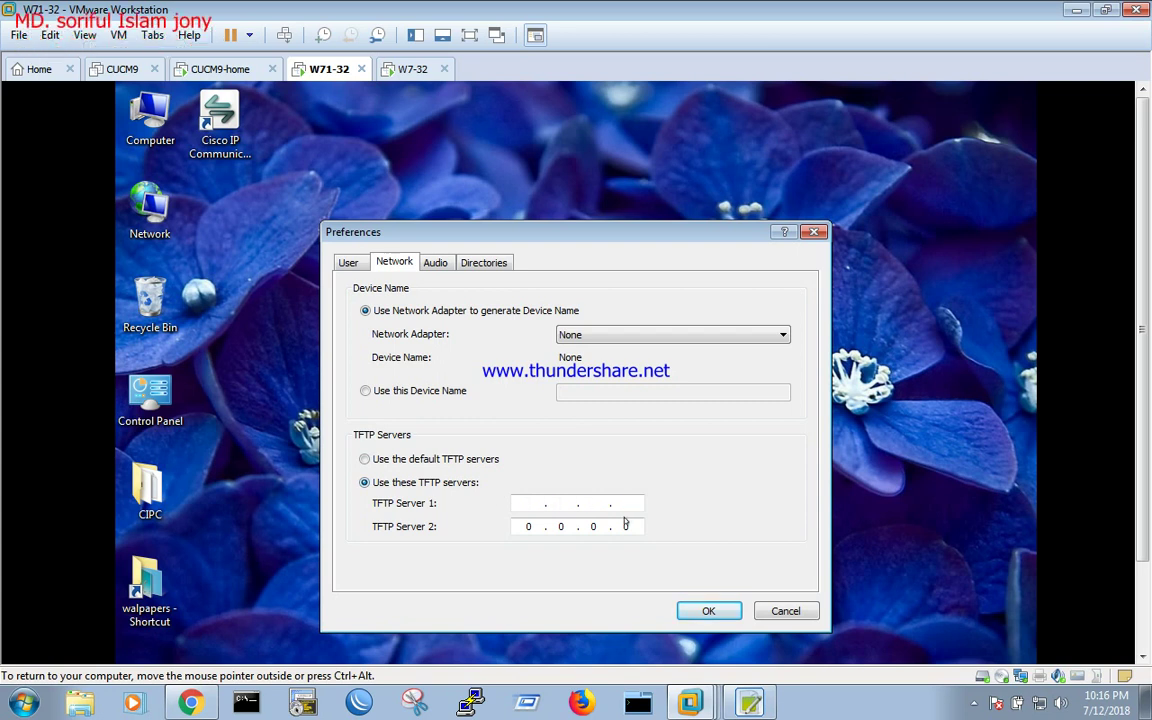
pyautogui.write('192 . ')
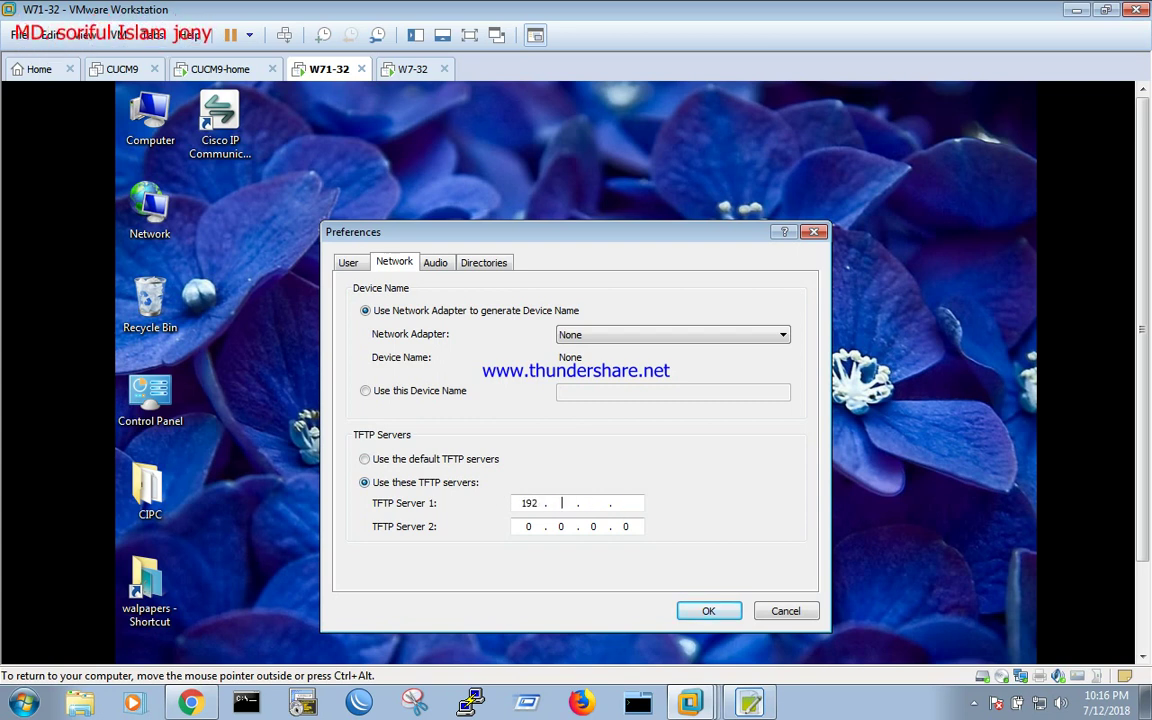
pyautogui.write('168 . ')
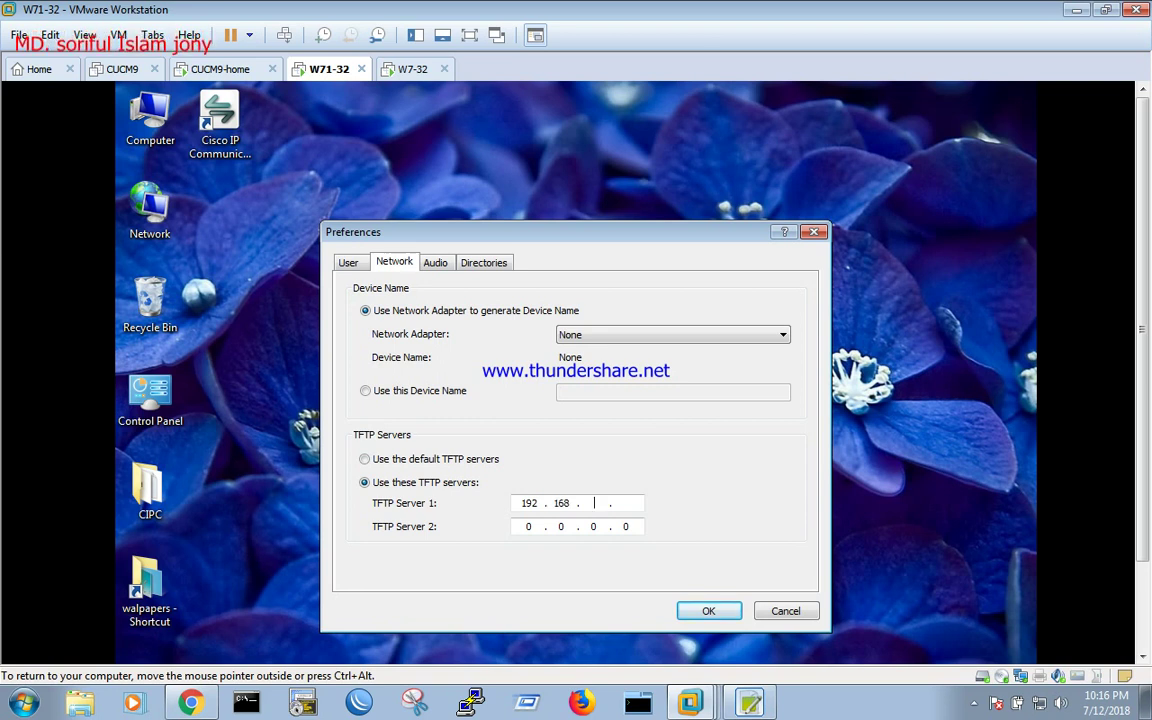
pyautogui.write('10 . ')
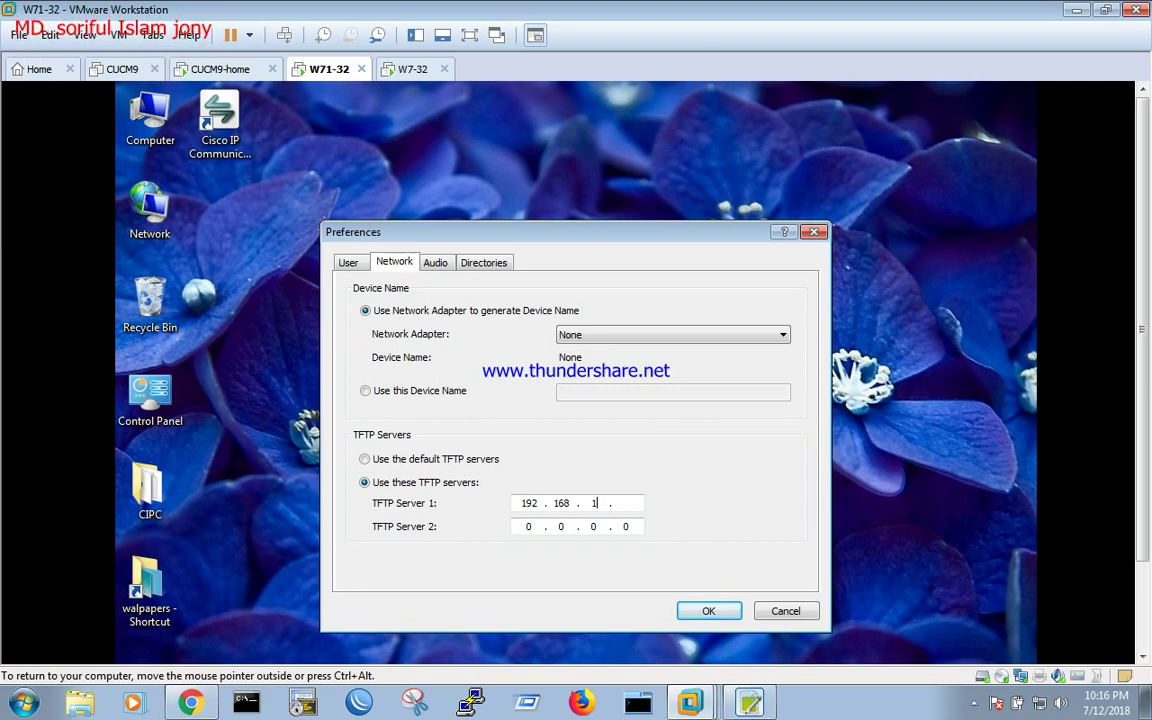
pyautogui.write('213')
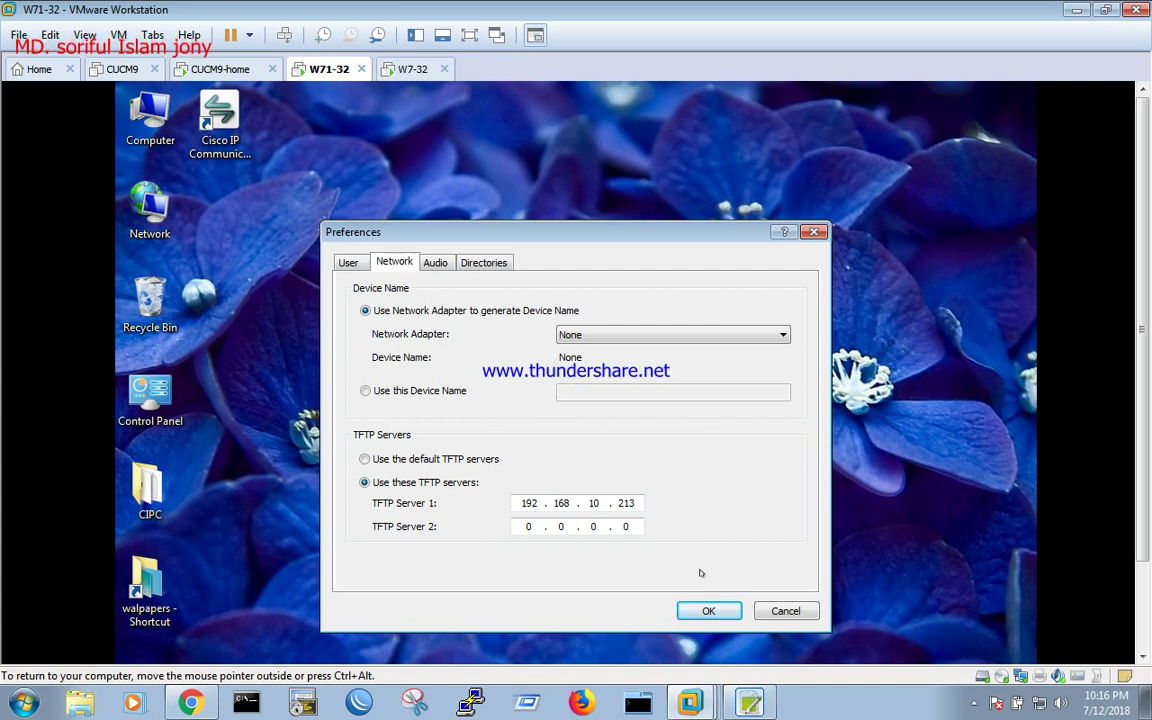
pyautogui.click(709, 611)
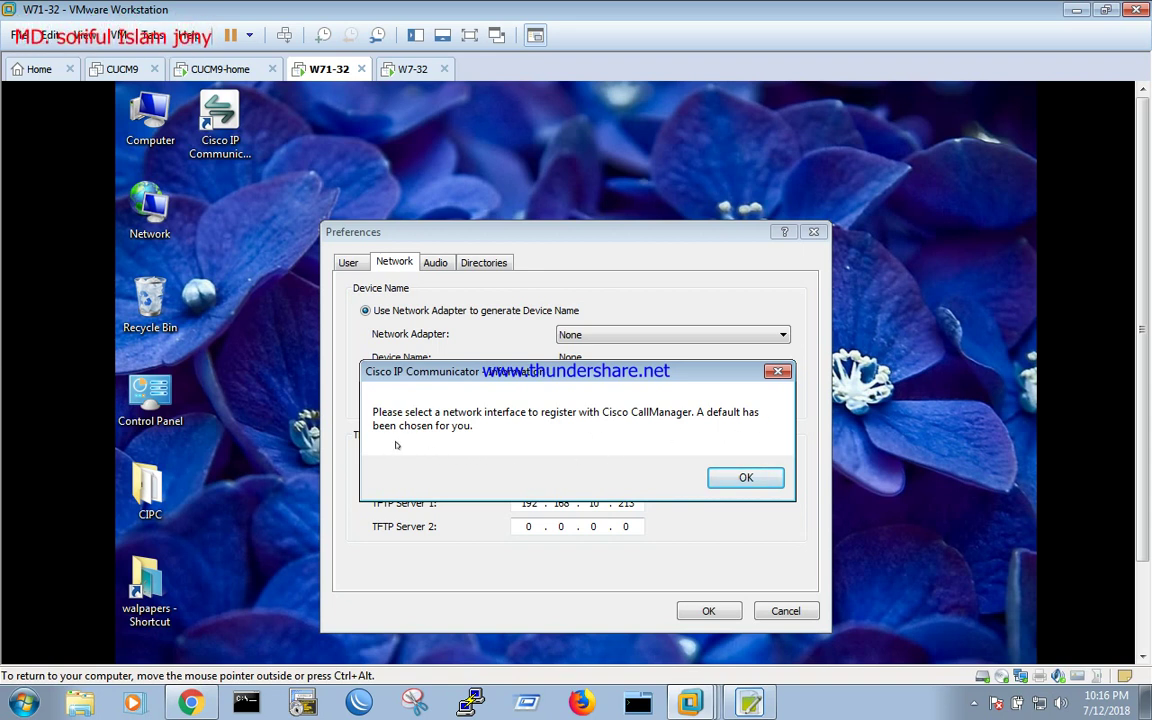
# Step: Switch the network adapter to Intel PRO/1000 MT and apply to start the softphone
pyautogui.click(740, 476)
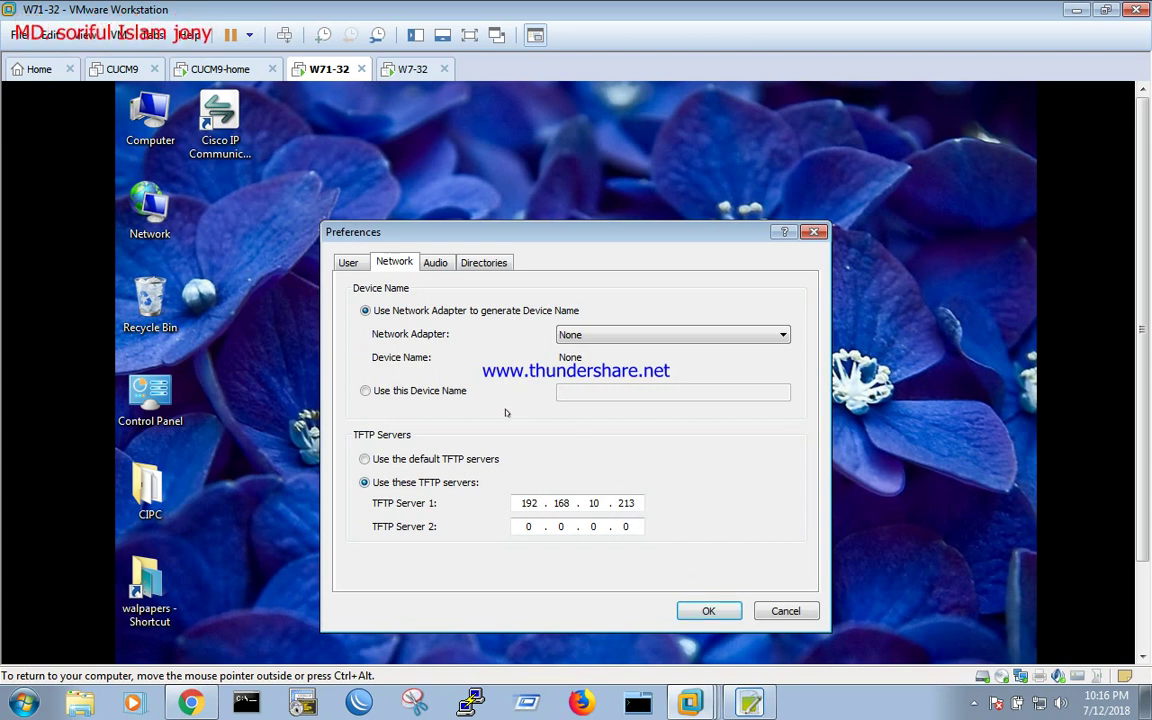
pyautogui.click(608, 335)
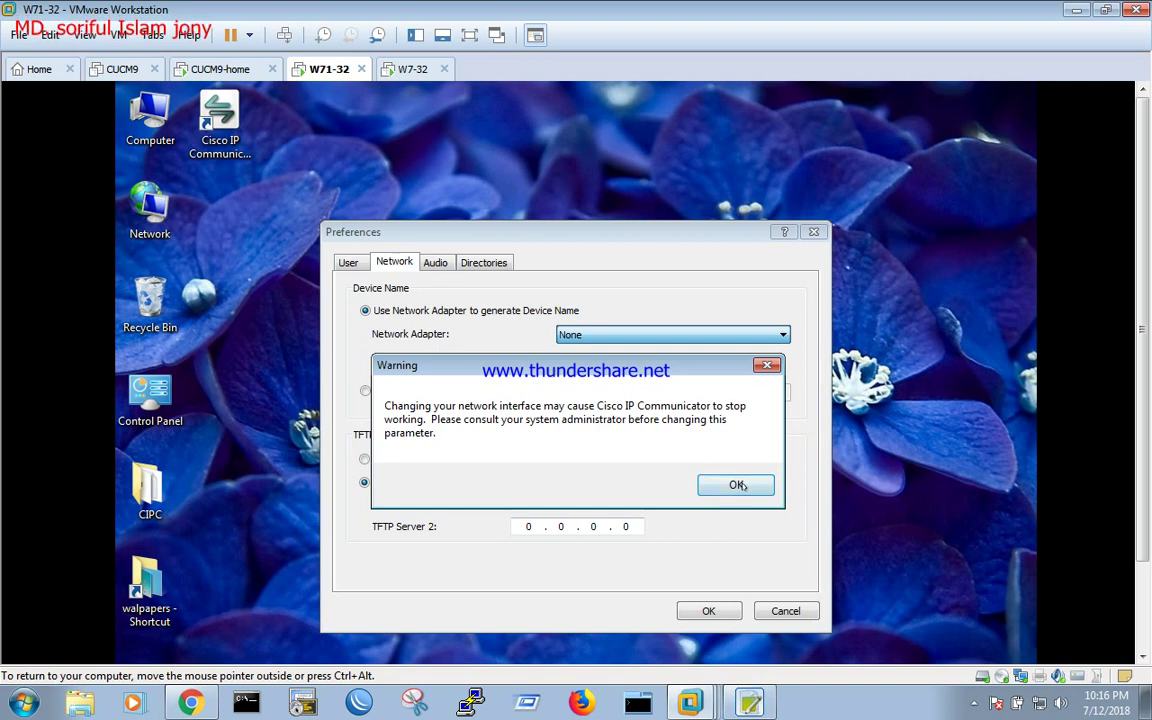
pyautogui.click(737, 484)
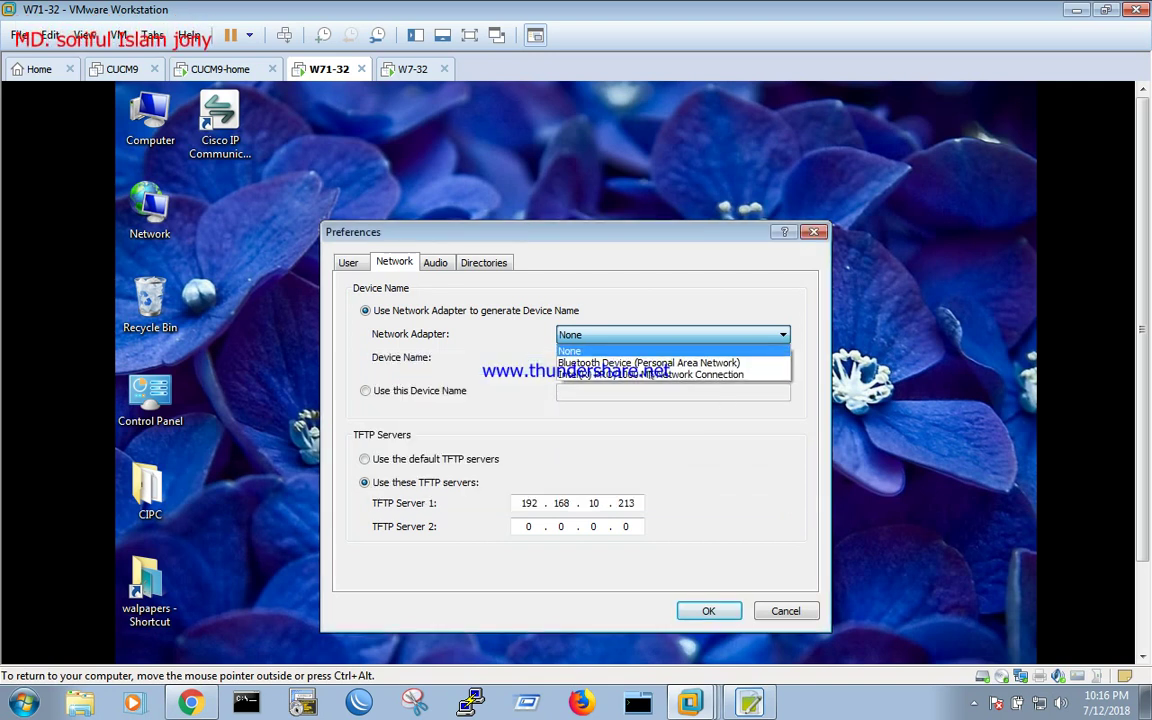
pyautogui.click(575, 375)
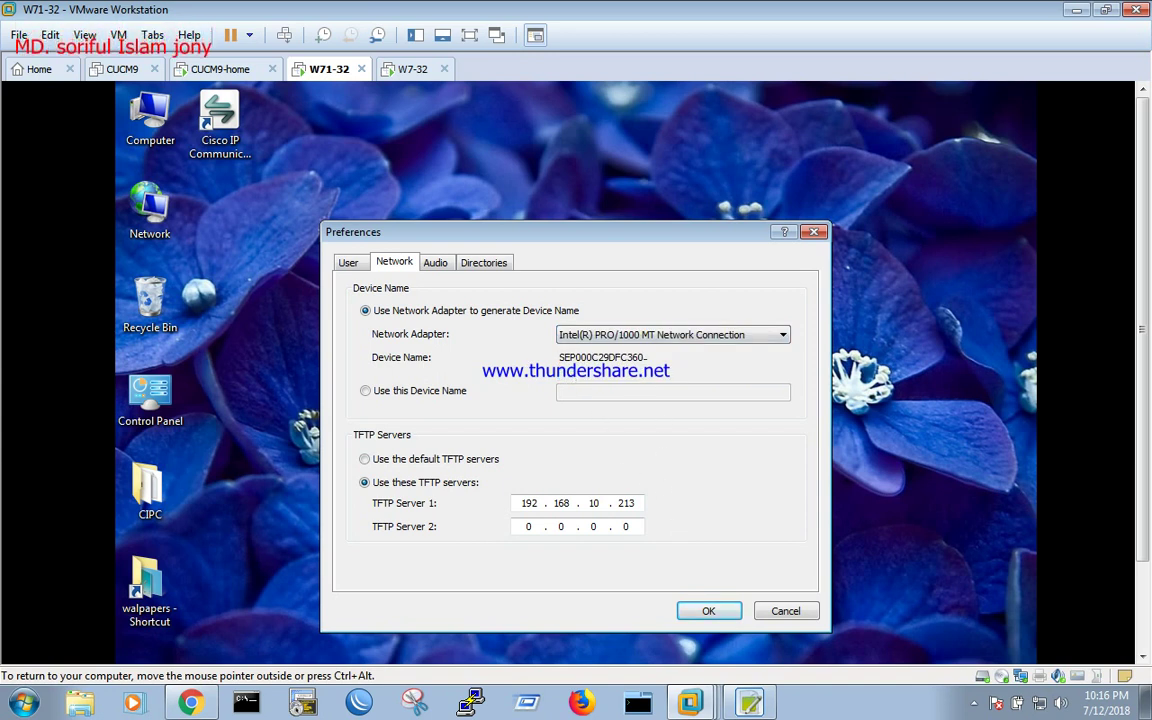
pyautogui.click(708, 610)
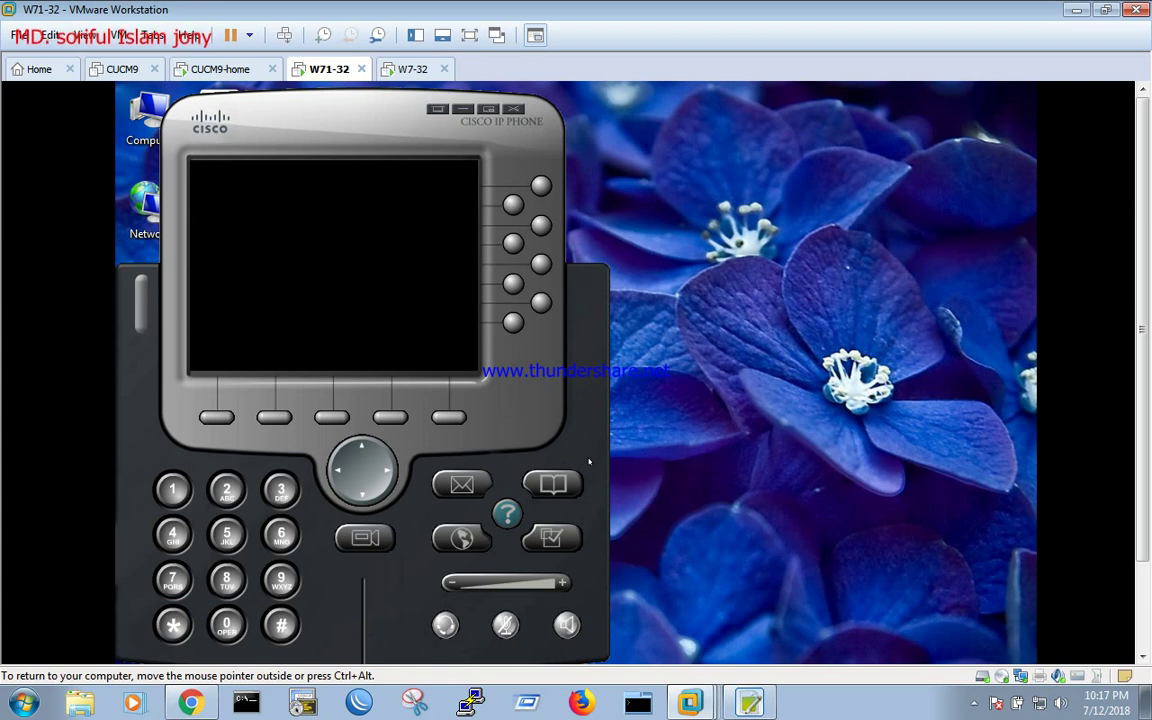
# Step: Drag the softphone to the right side of the desktop and bring up the W7-32 machine
pyautogui.moveTo(245, 100); pyautogui.dragTo(684, 102)
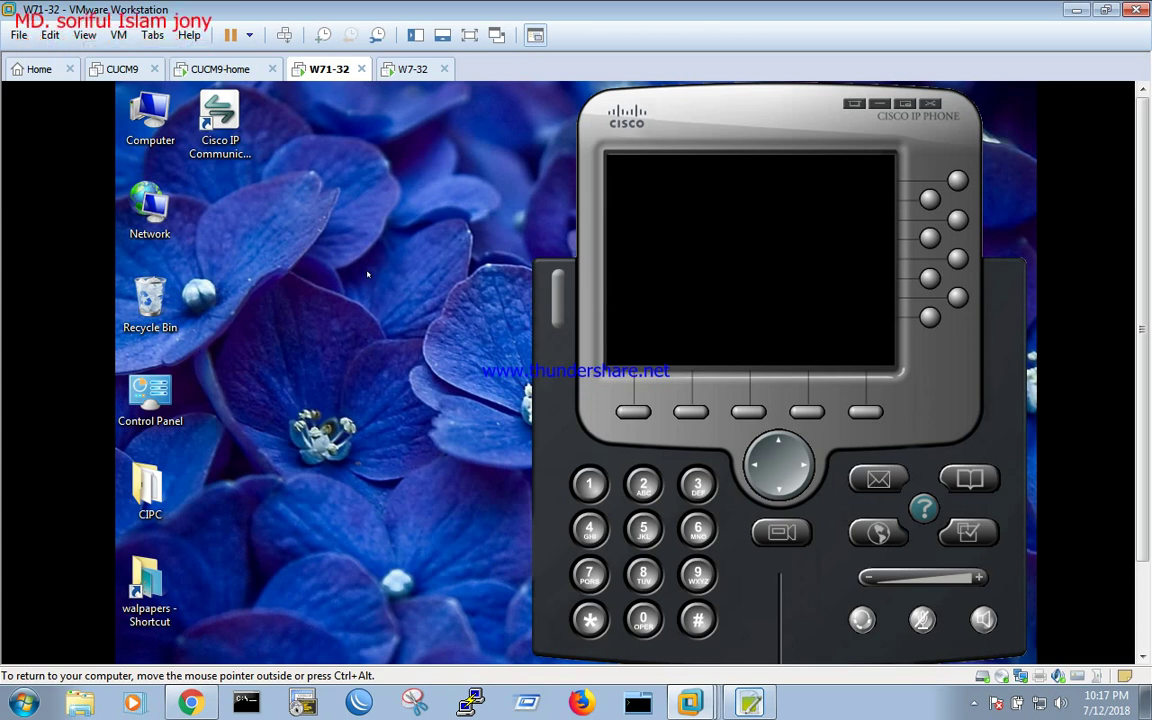
pyautogui.click(410, 70)
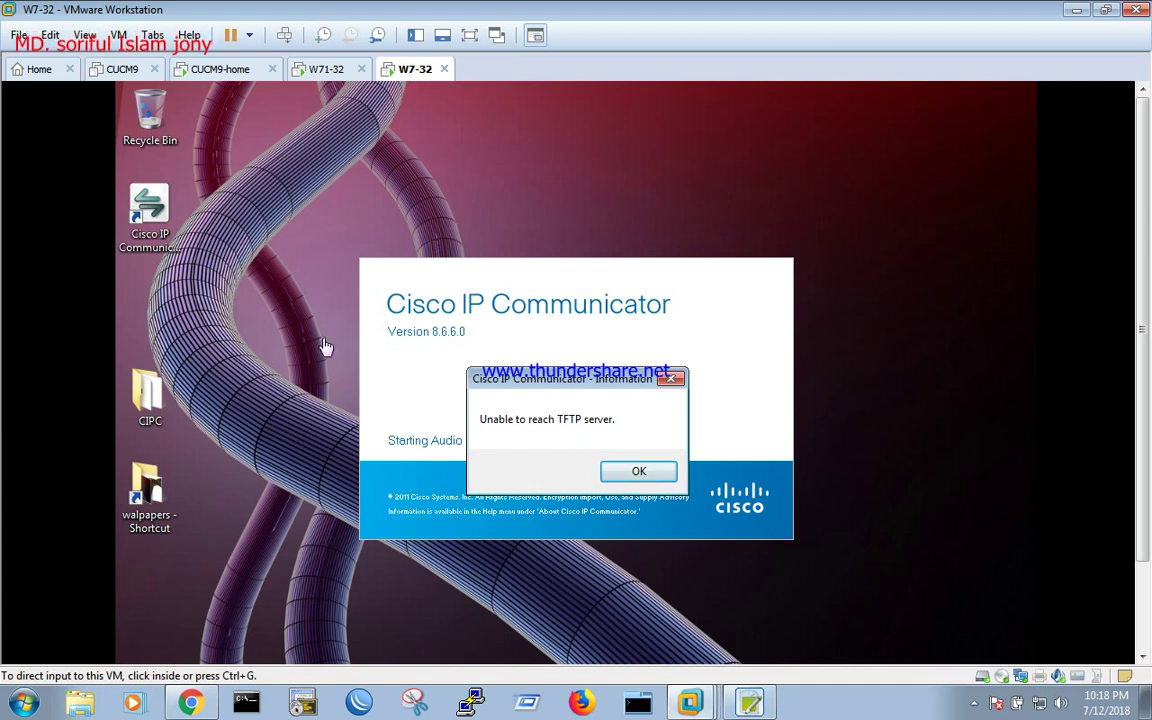
# Step: On W7-32, choose the Intel(R) PRO/1000 MT adapter and set TFTP Server 1 to 192.168.10.213
pyautogui.click(627, 471)
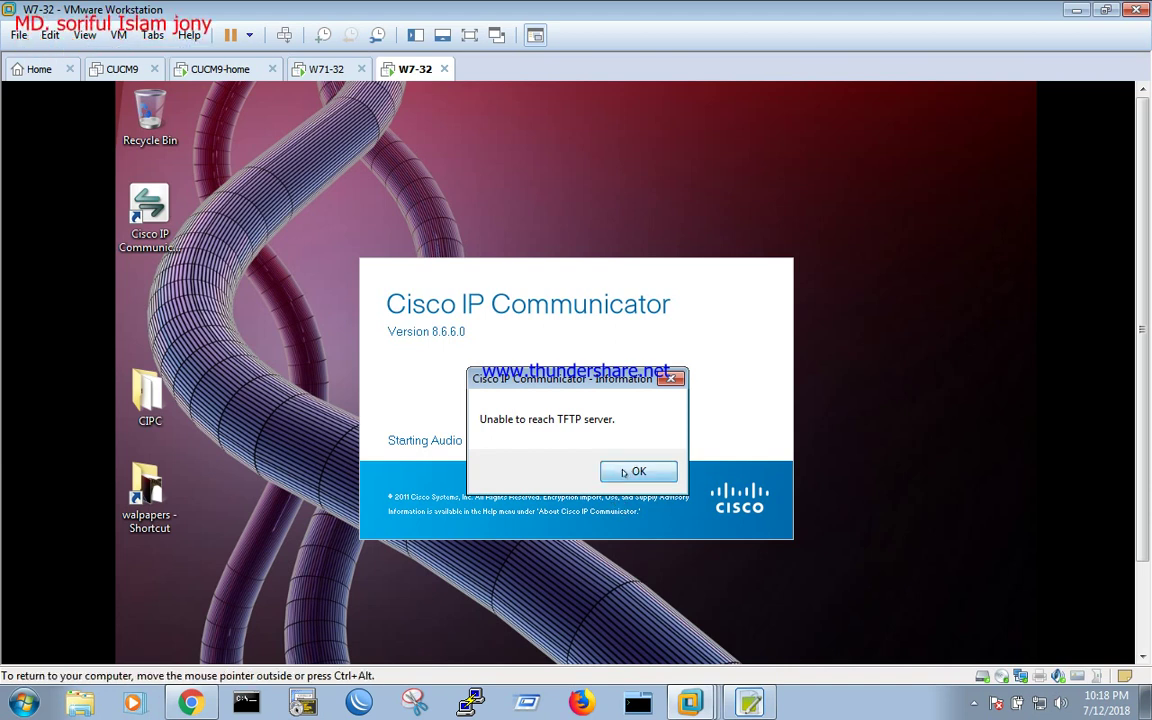
pyautogui.click(630, 471)
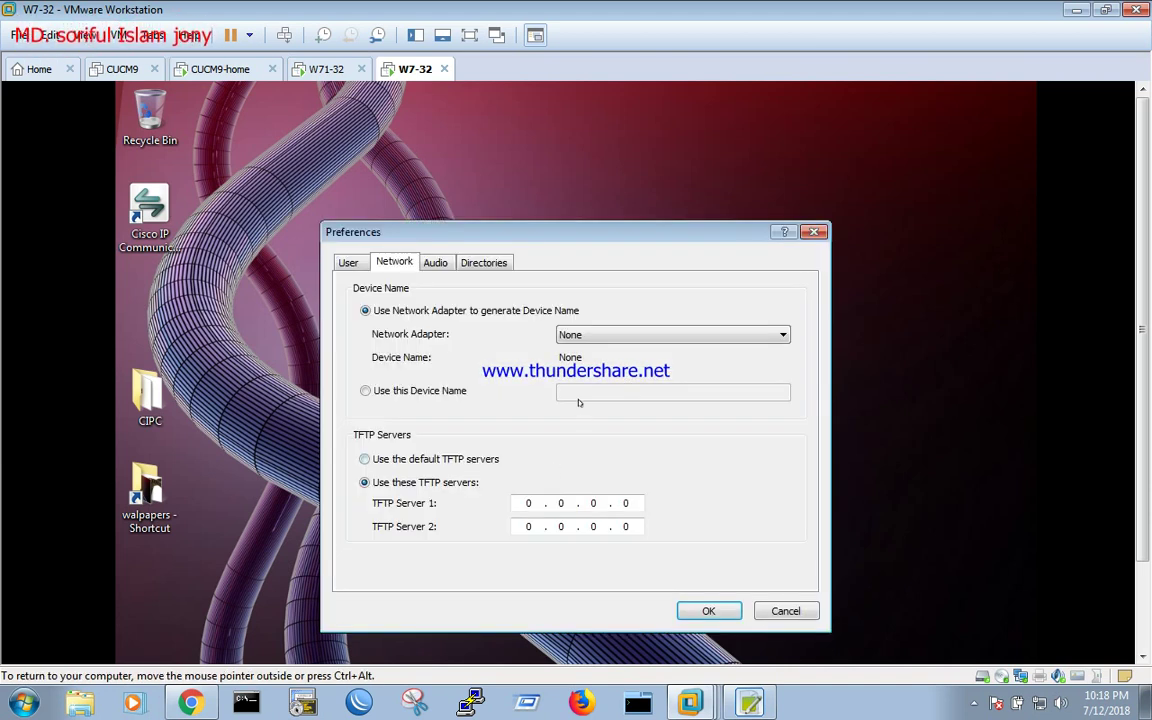
pyautogui.click(558, 334)
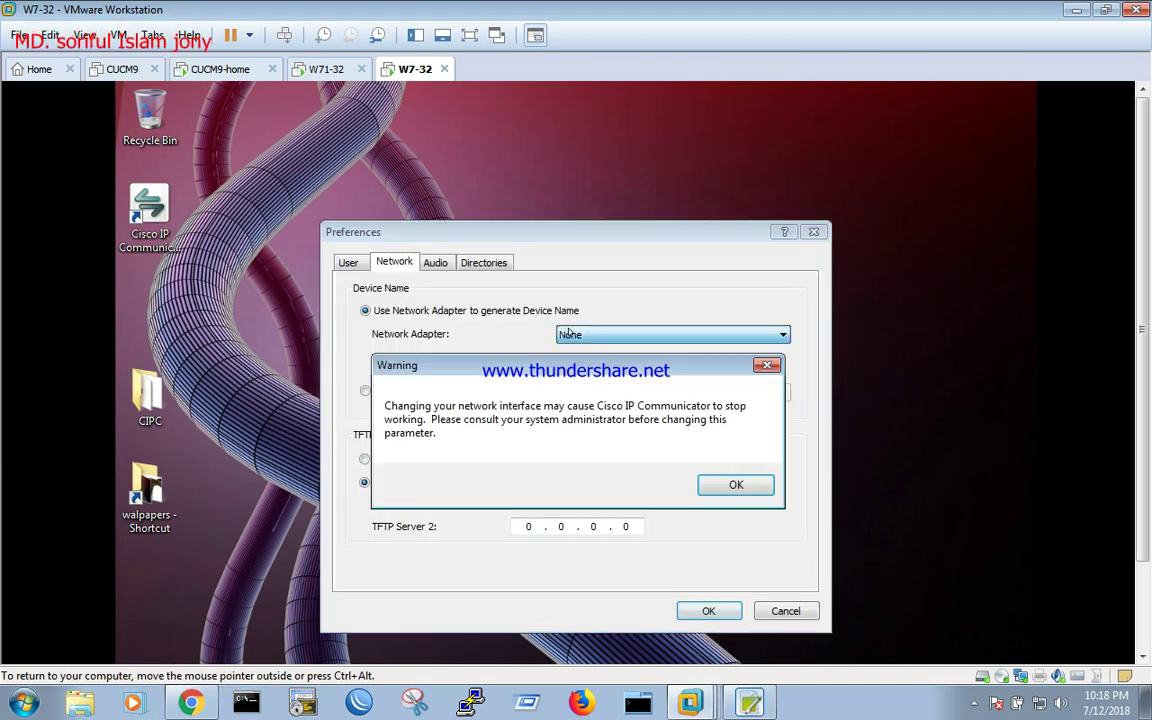
pyautogui.click(734, 482)
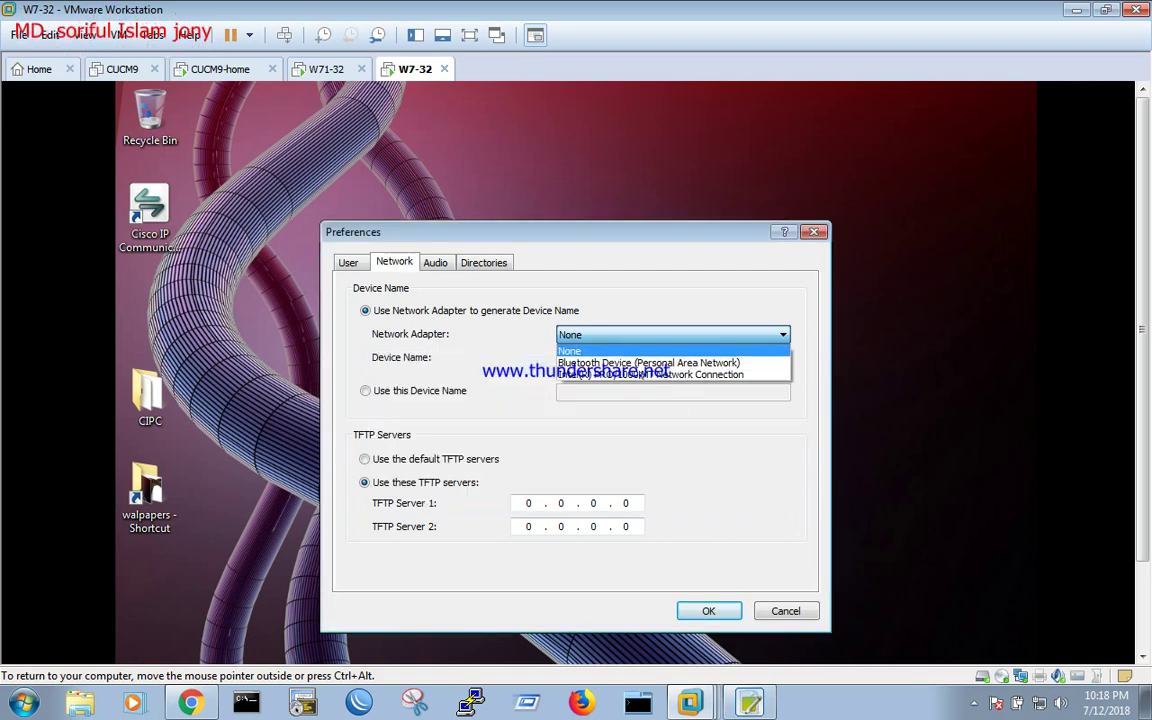
pyautogui.click(650, 374)
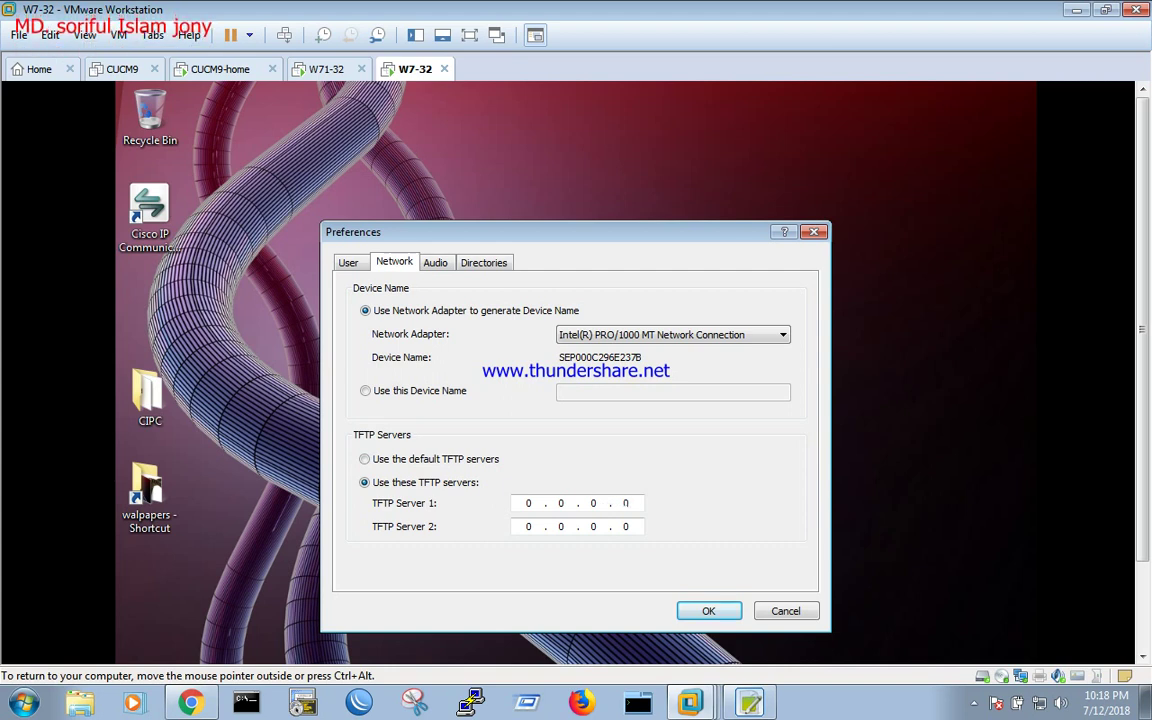
pyautogui.press('BackSpace')
pyautogui.press('BackSpace')
pyautogui.press('BackSpace')
pyautogui.press('BackSpace')
pyautogui.write('192 . 1')
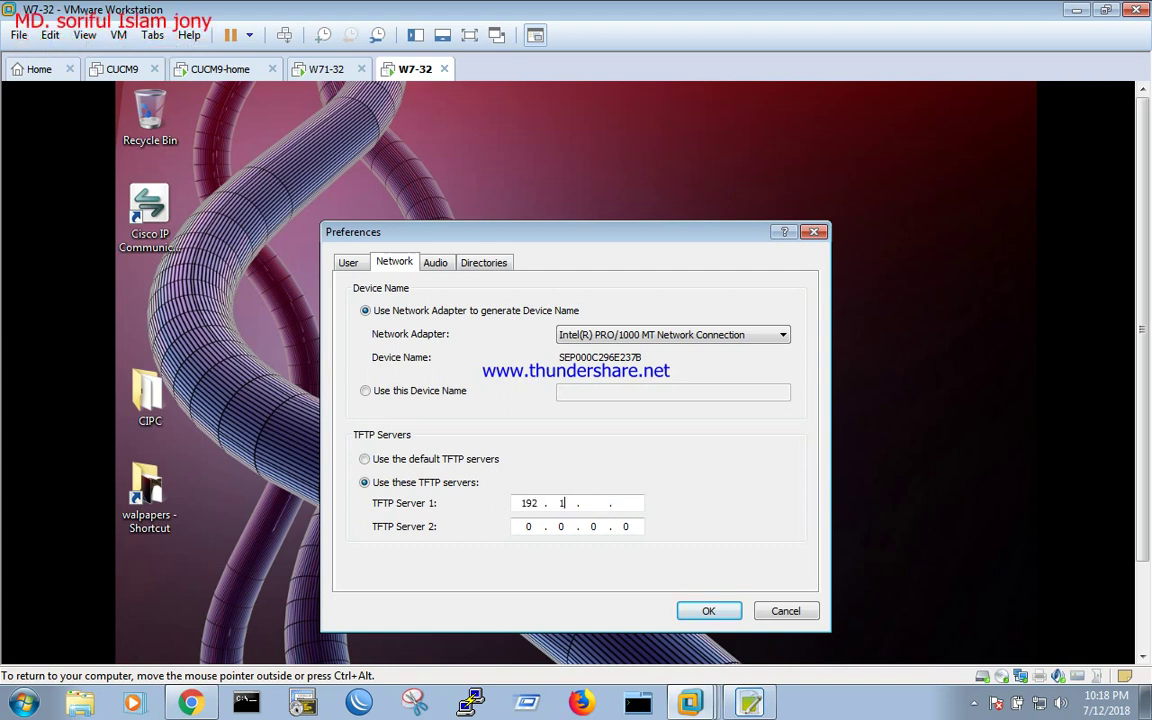
pyautogui.write('68 . 10 ')
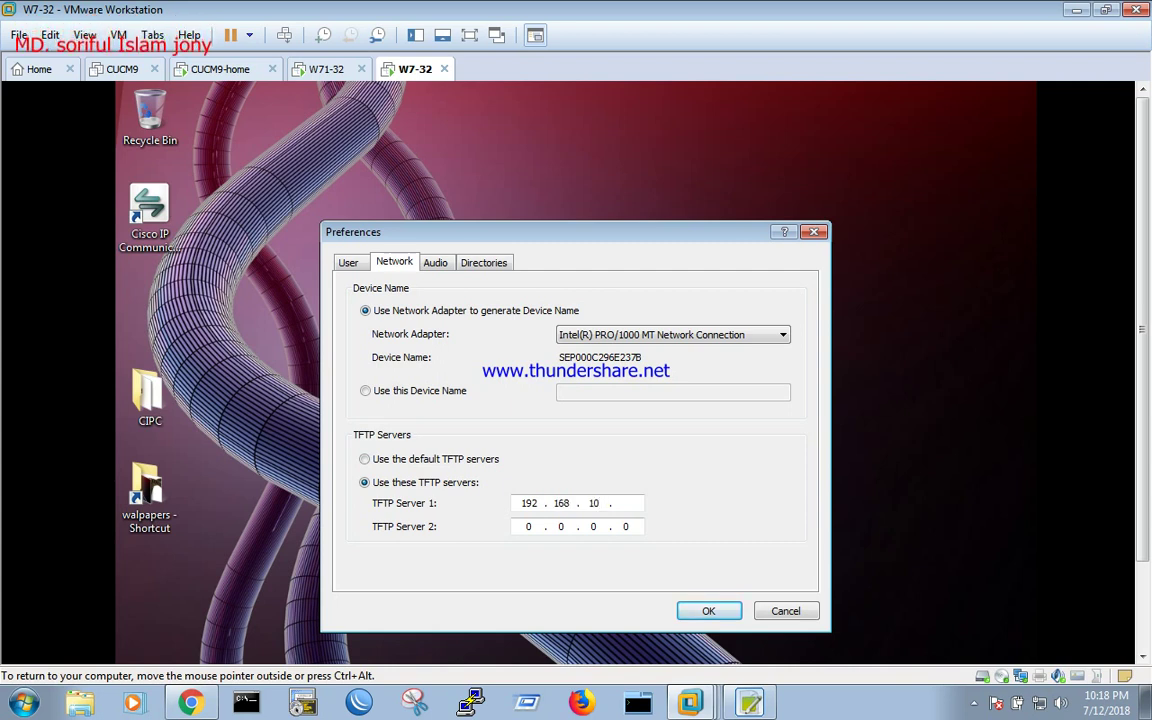
pyautogui.write('. 213')
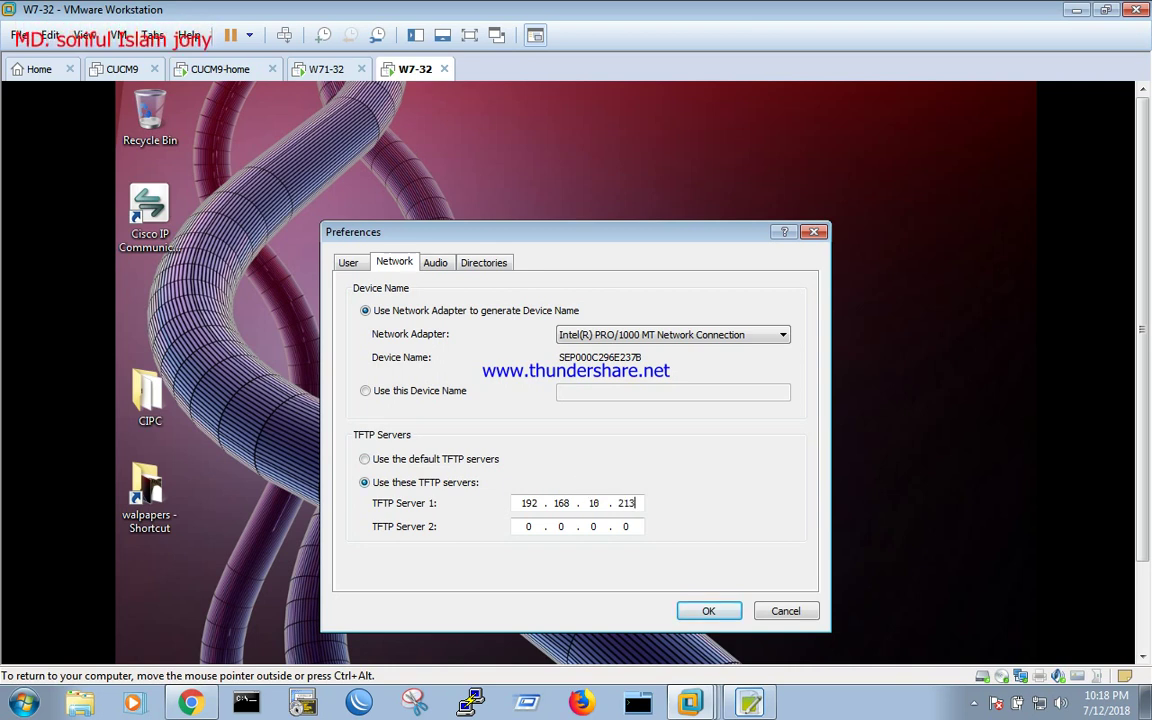
pyautogui.press('Return')
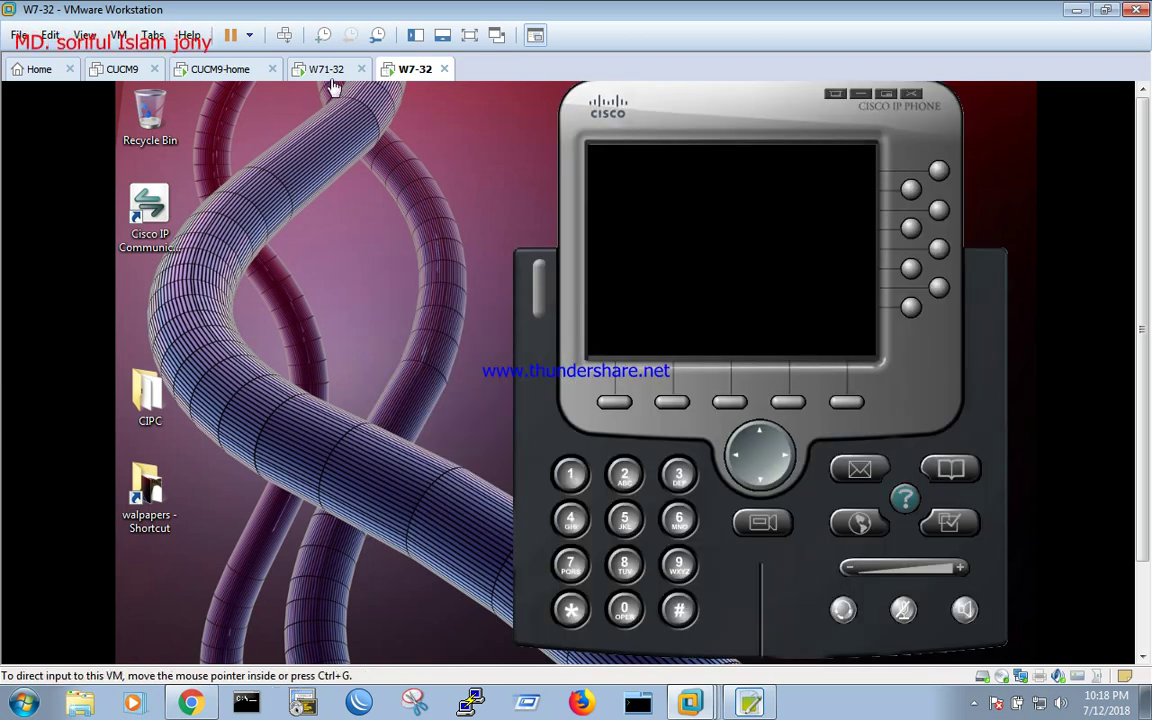
# Step: Check the W71-32 and W7-32 softphone registrations, then move the Notepad notes to the right
pyautogui.click(328, 74)
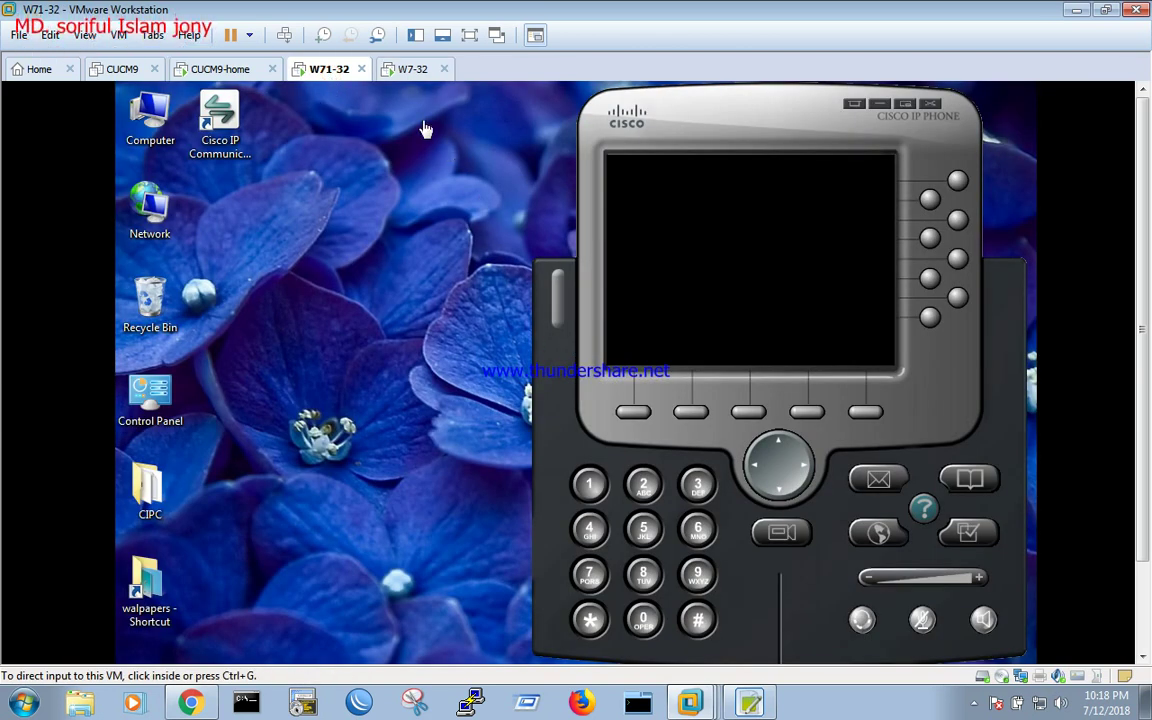
pyautogui.click(410, 72)
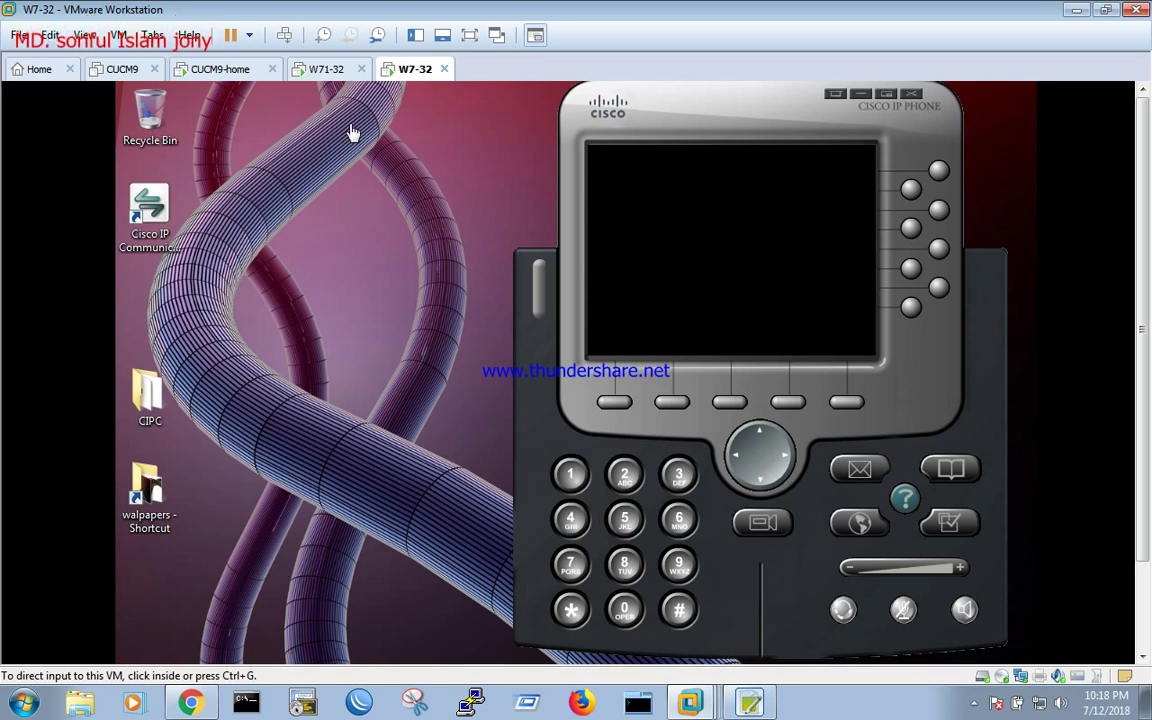
pyautogui.click(324, 72)
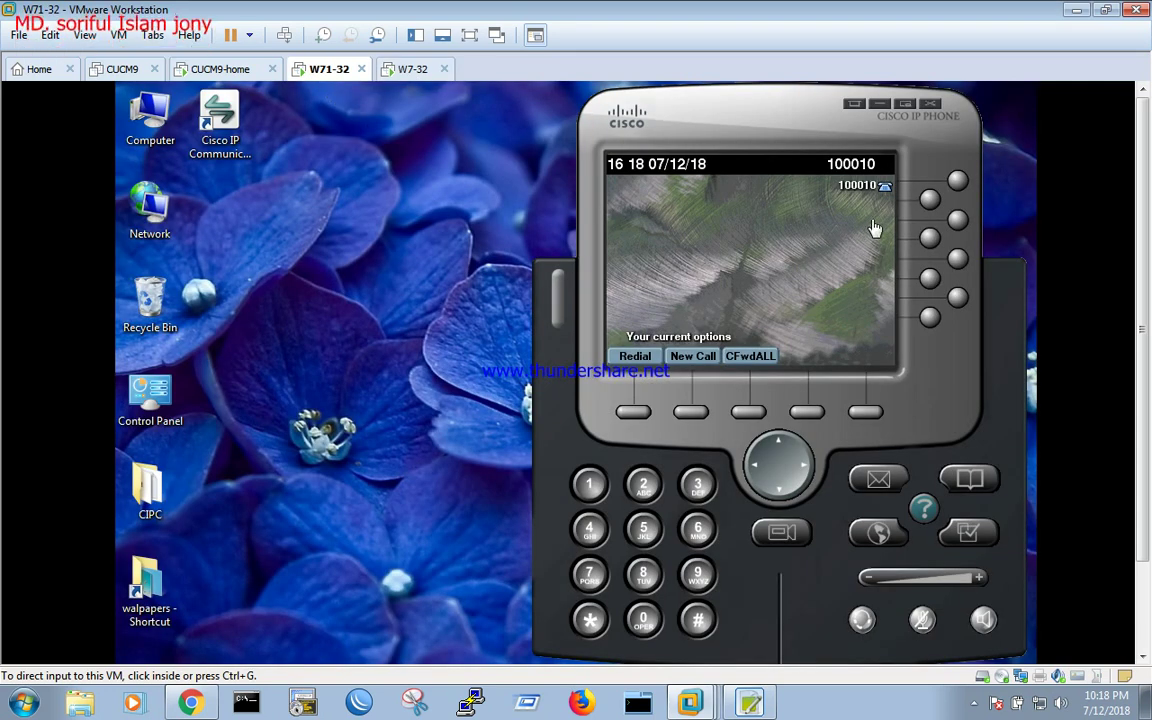
pyautogui.click(400, 69)
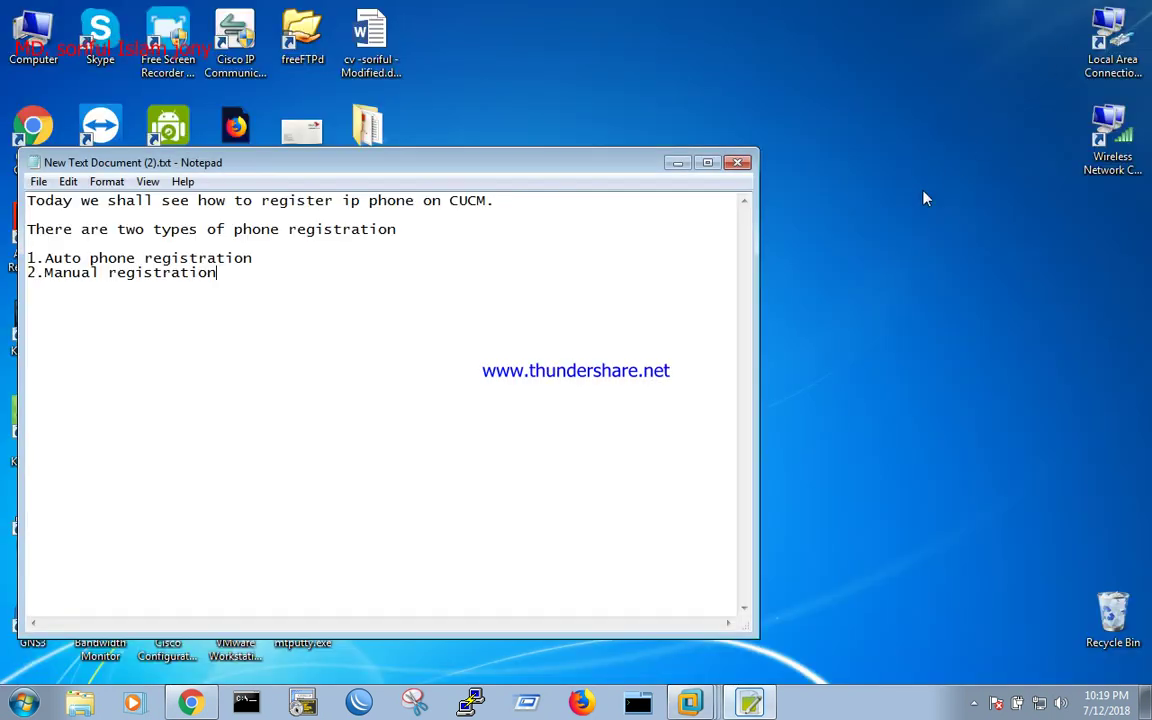
pyautogui.moveTo(580, 170); pyautogui.dragTo(1046, 137)
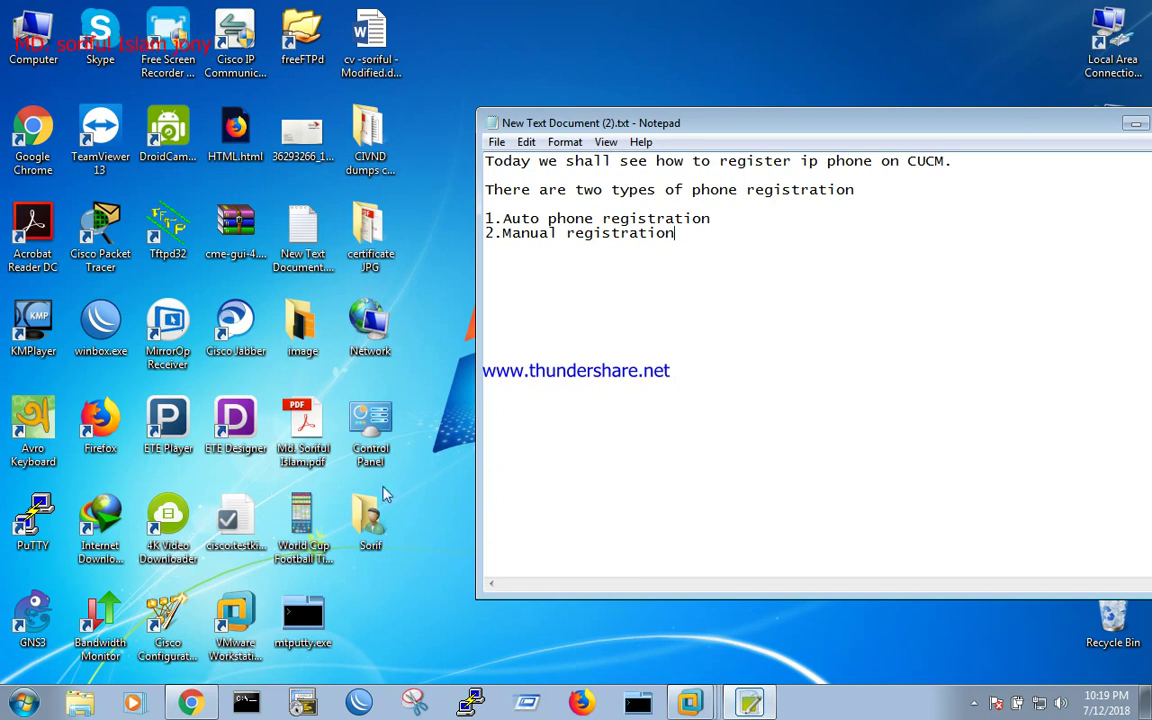
# Step: Launch Cisco IP Communicator on the host as administrator
pyautogui.click(225, 47)
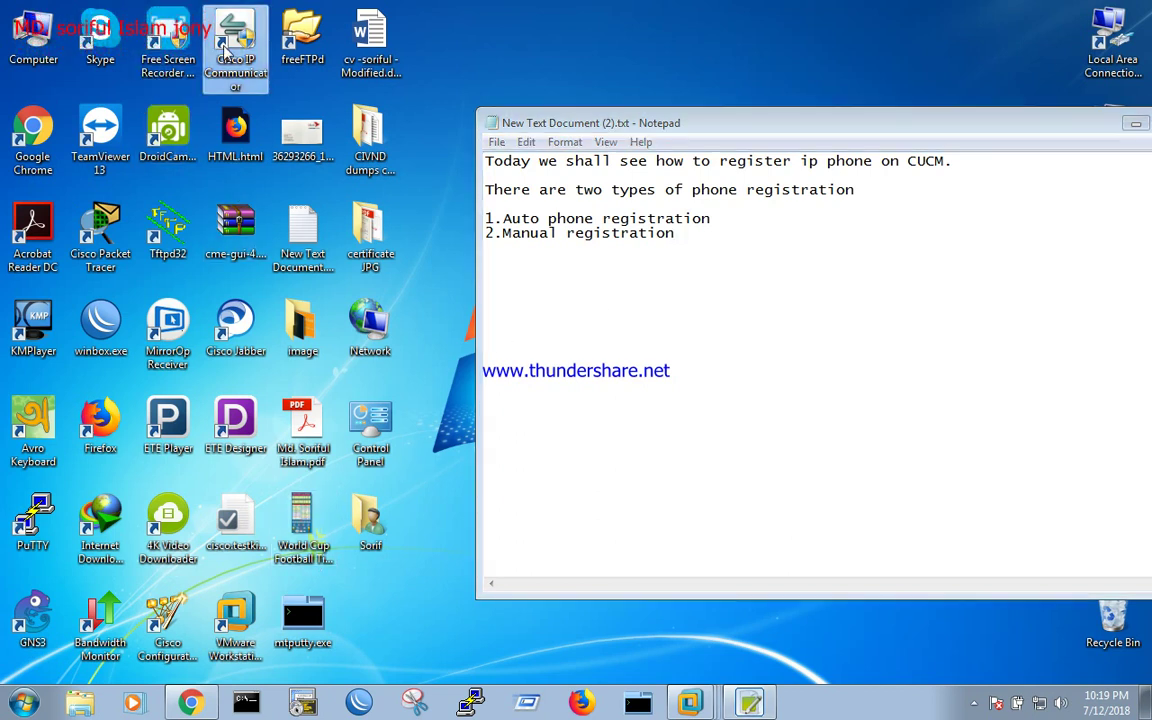
pyautogui.rightClick(225, 47)
pyautogui.click(297, 166)
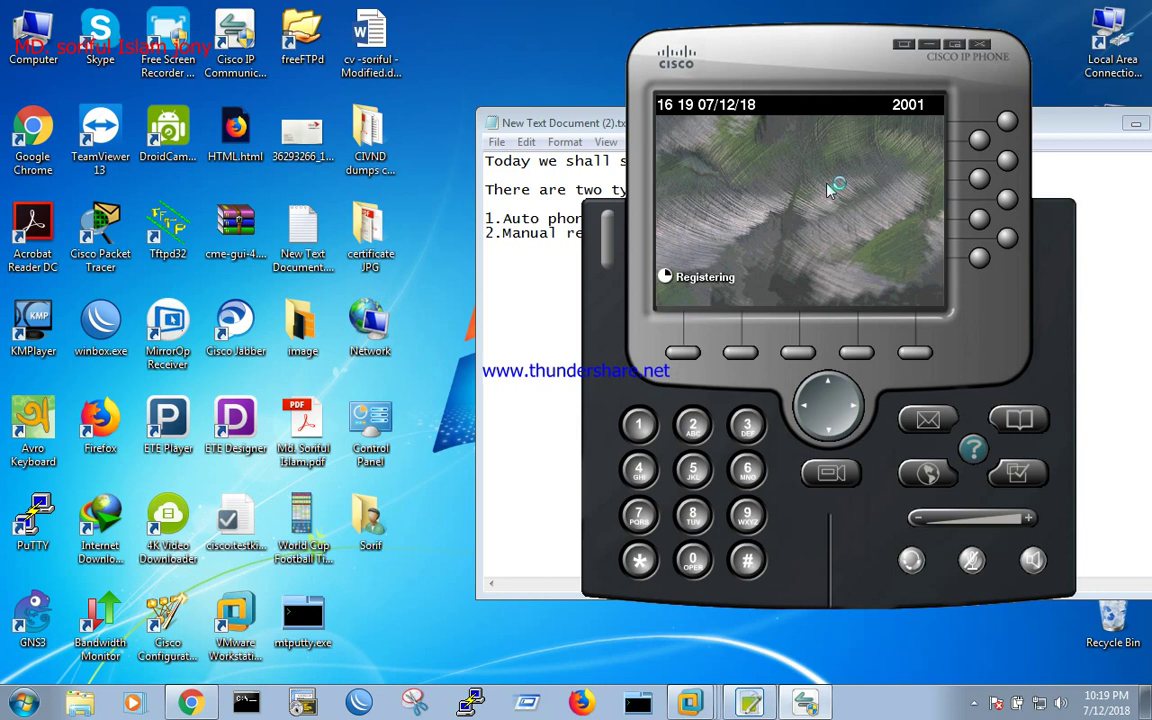
# Step: Change the host softphone's TFTP Server 1 from 142.100.64.13 to 192.168.10.213
pyautogui.rightClick(827, 40)
pyautogui.click(886, 203)
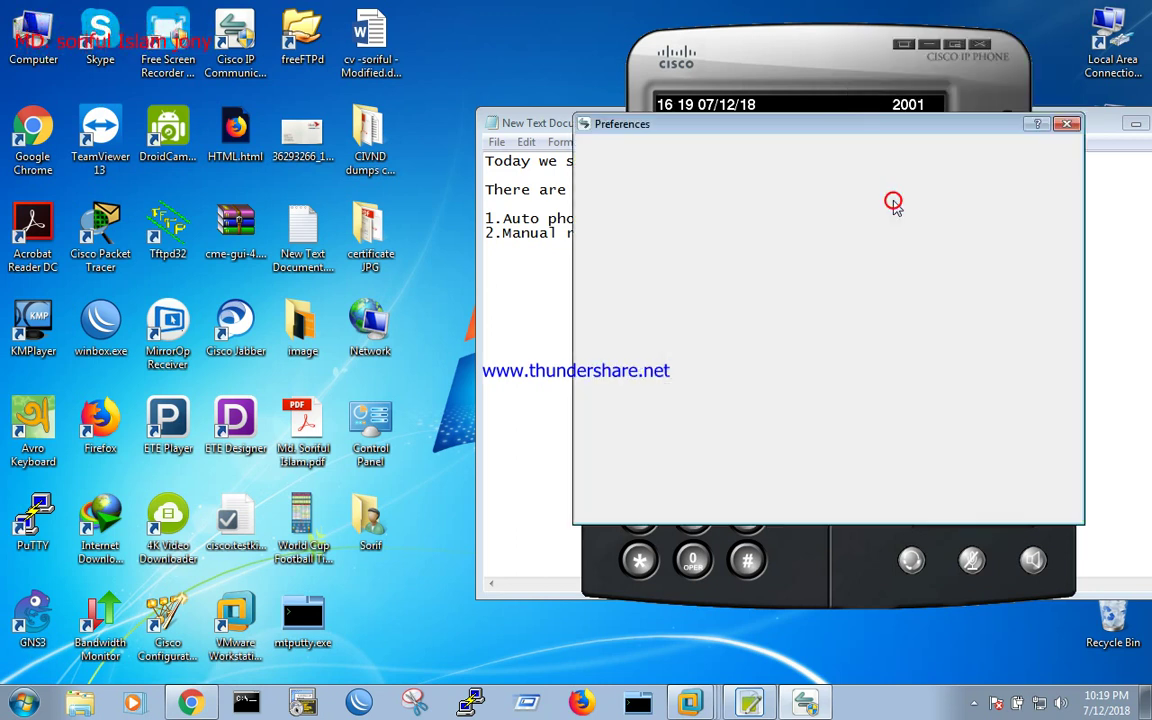
pyautogui.click(648, 156)
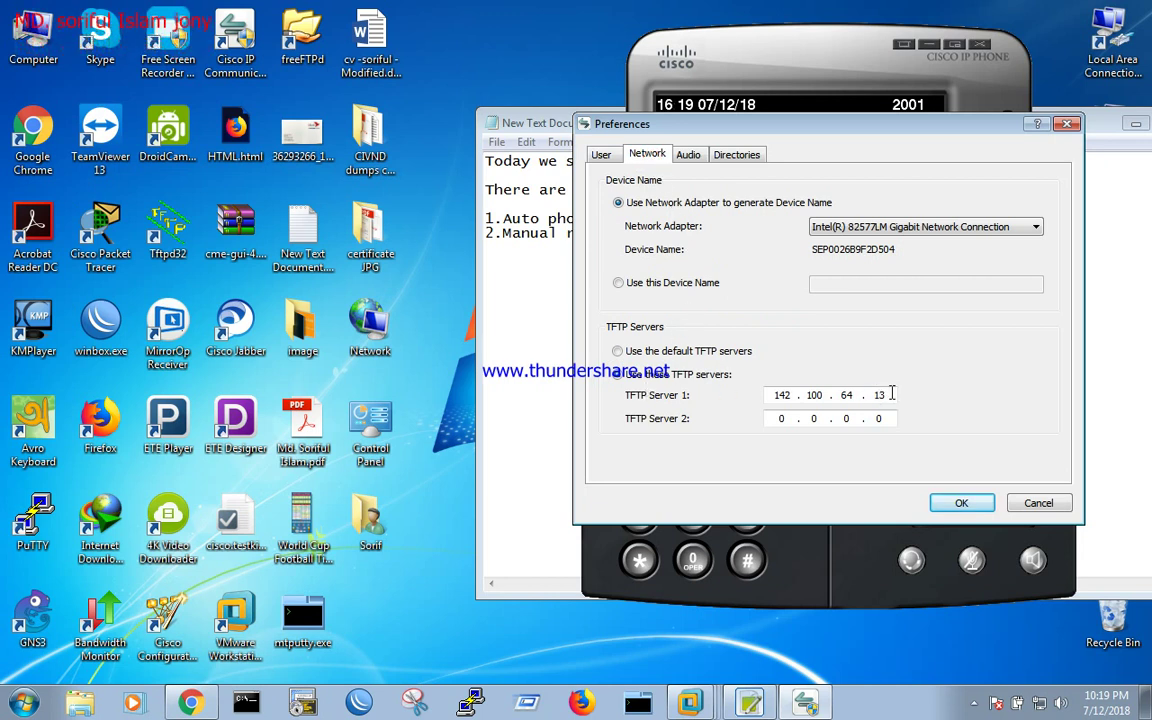
pyautogui.press('BackSpace')
pyautogui.press('BackSpace')
pyautogui.press('BackSpace')
pyautogui.press('BackSpace')
pyautogui.press('BackSpace')
pyautogui.press('BackSpace')
pyautogui.press('BackSpace')
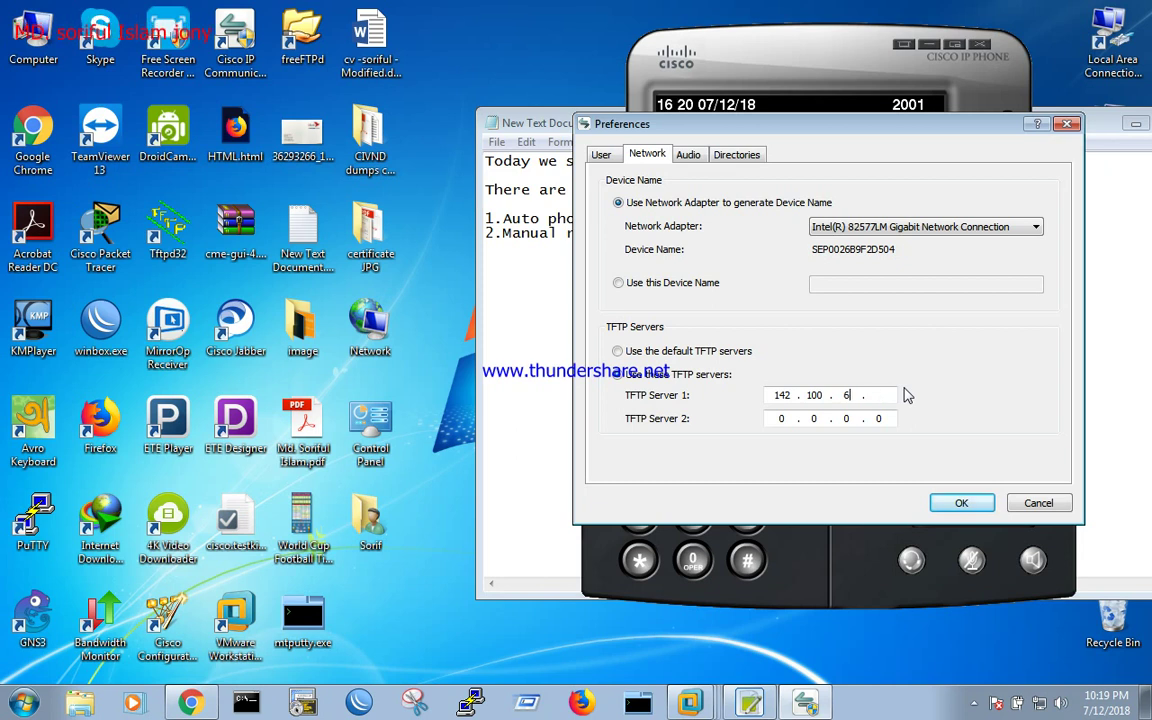
pyautogui.press('BackSpace')
pyautogui.press('BackSpace')
pyautogui.write('92 . 168 . ')
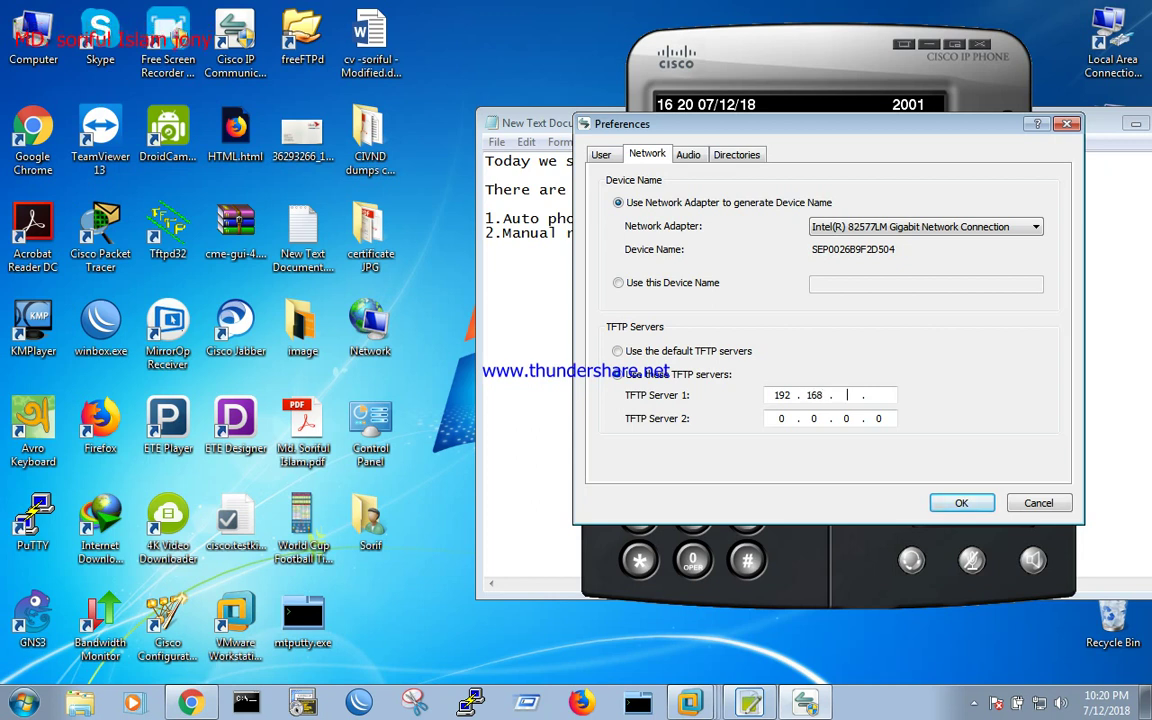
pyautogui.write('10 . 213')
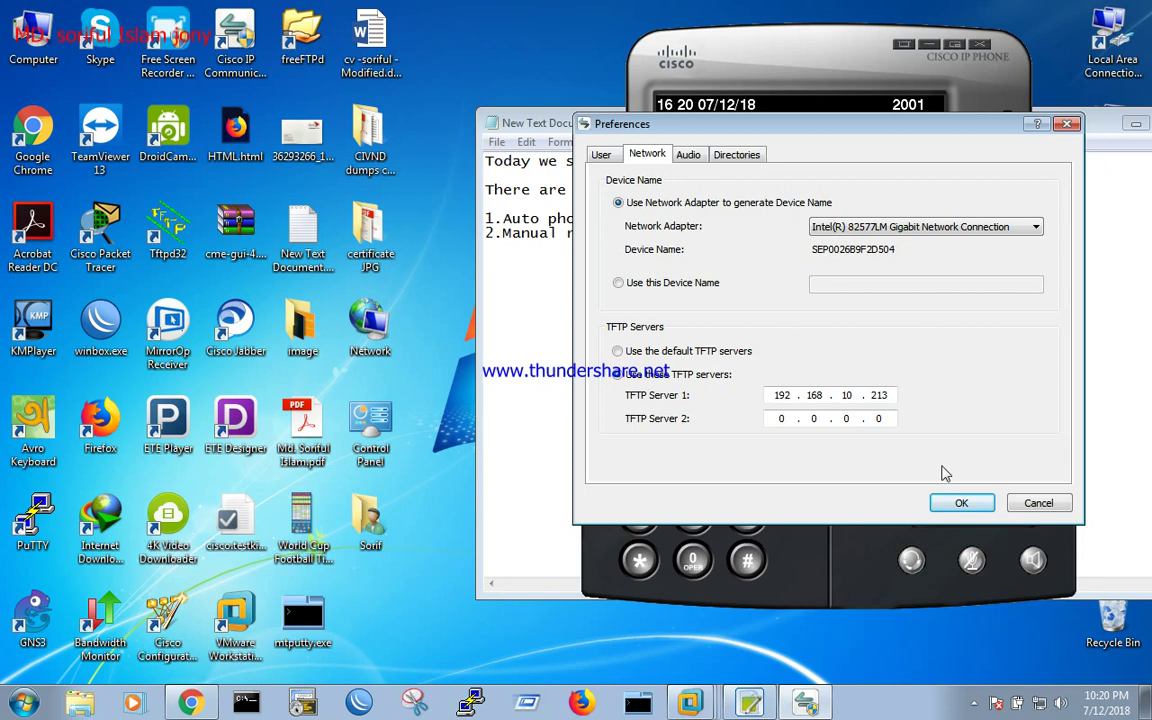
pyautogui.click(955, 502)
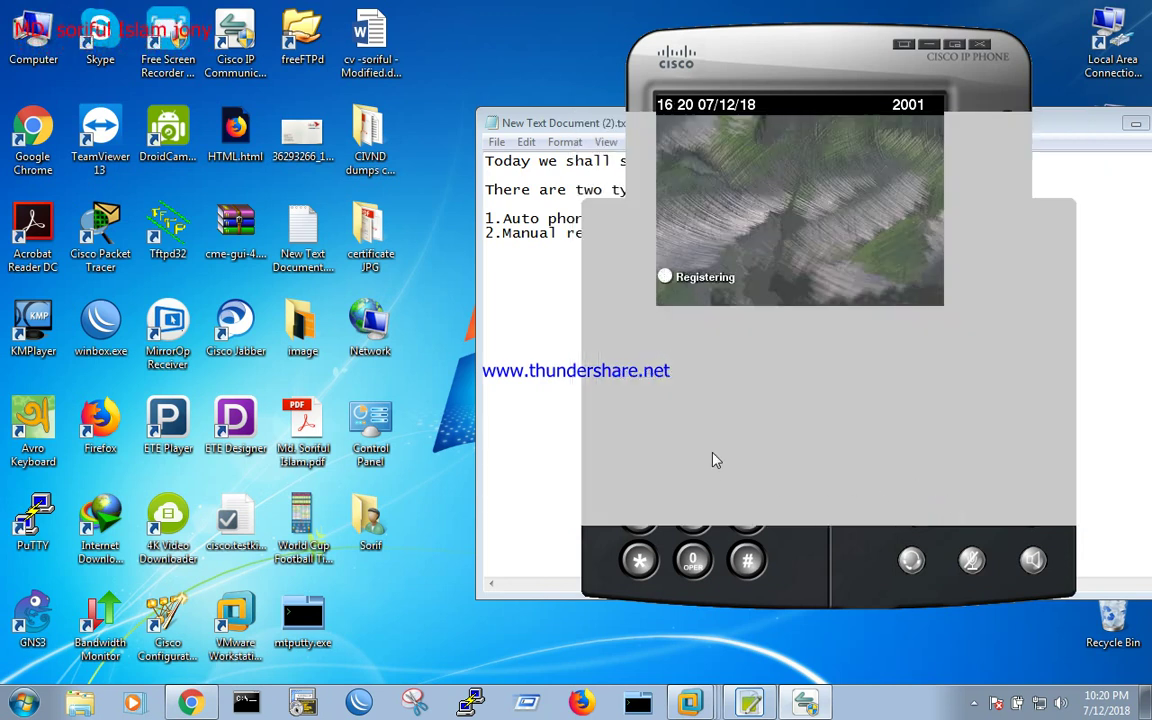
# Step: Refresh the desktop and confirm the host phone shows 2001 with TFTP server 192.168.10.213
pyautogui.rightClick(512, 49)
pyautogui.click(535, 104)
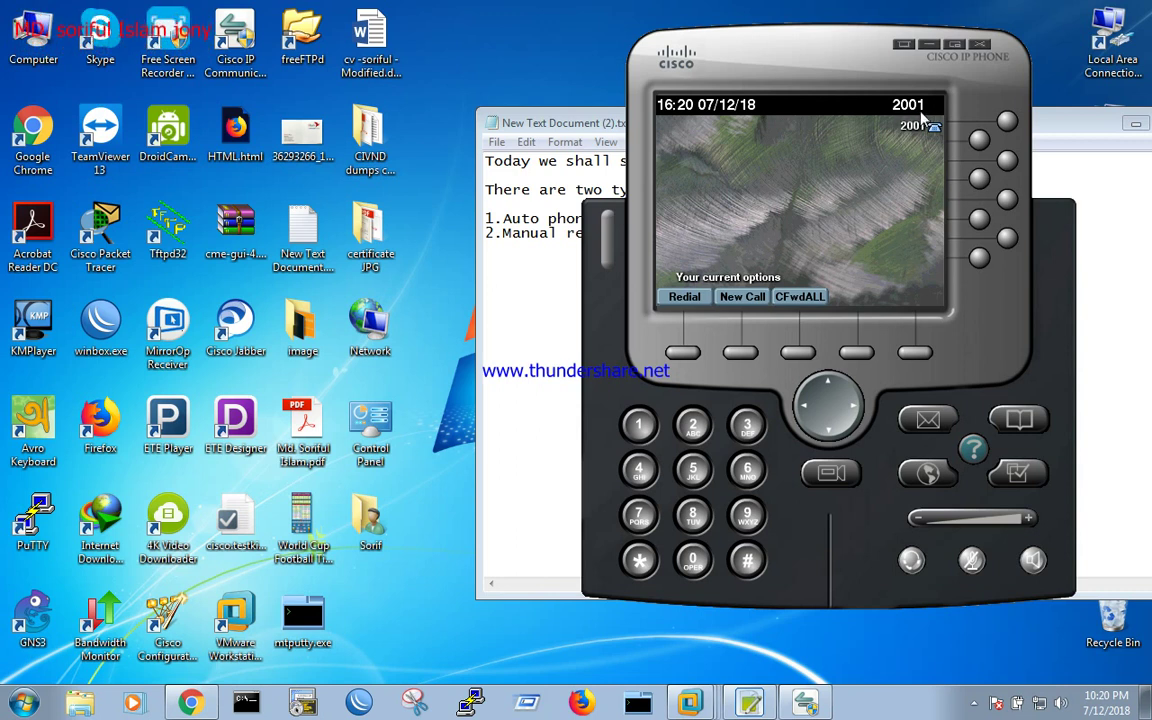
pyautogui.rightClick(797, 50)
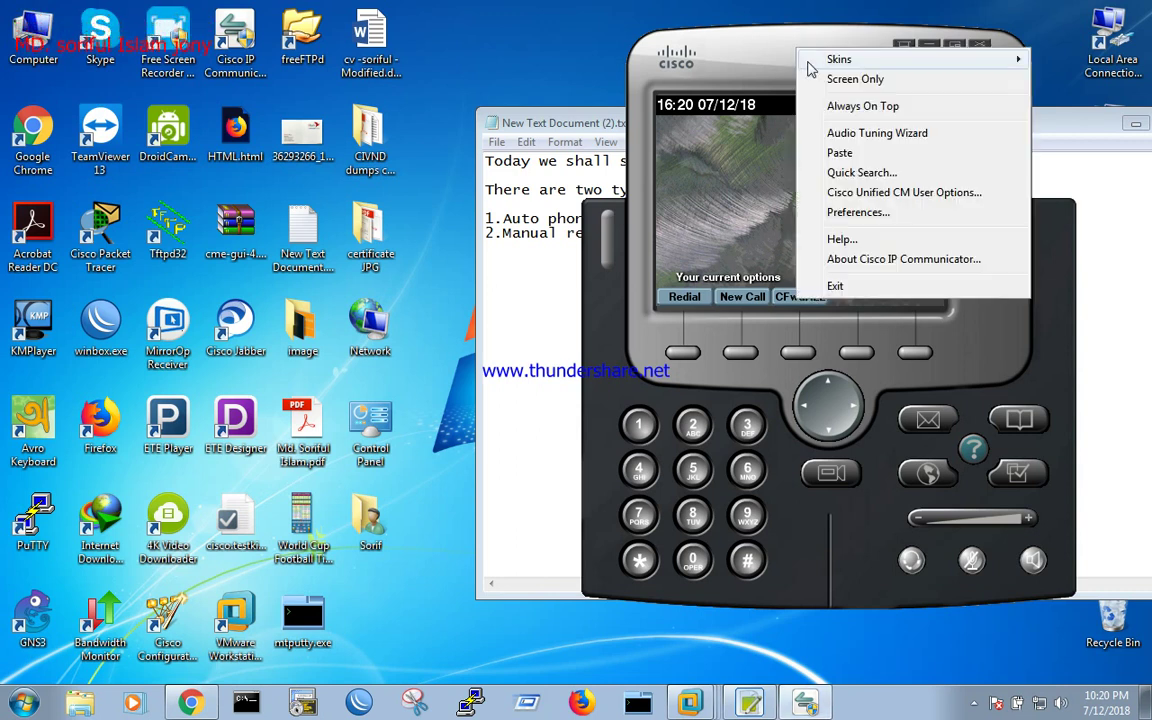
pyautogui.click(856, 216)
pyautogui.click(645, 160)
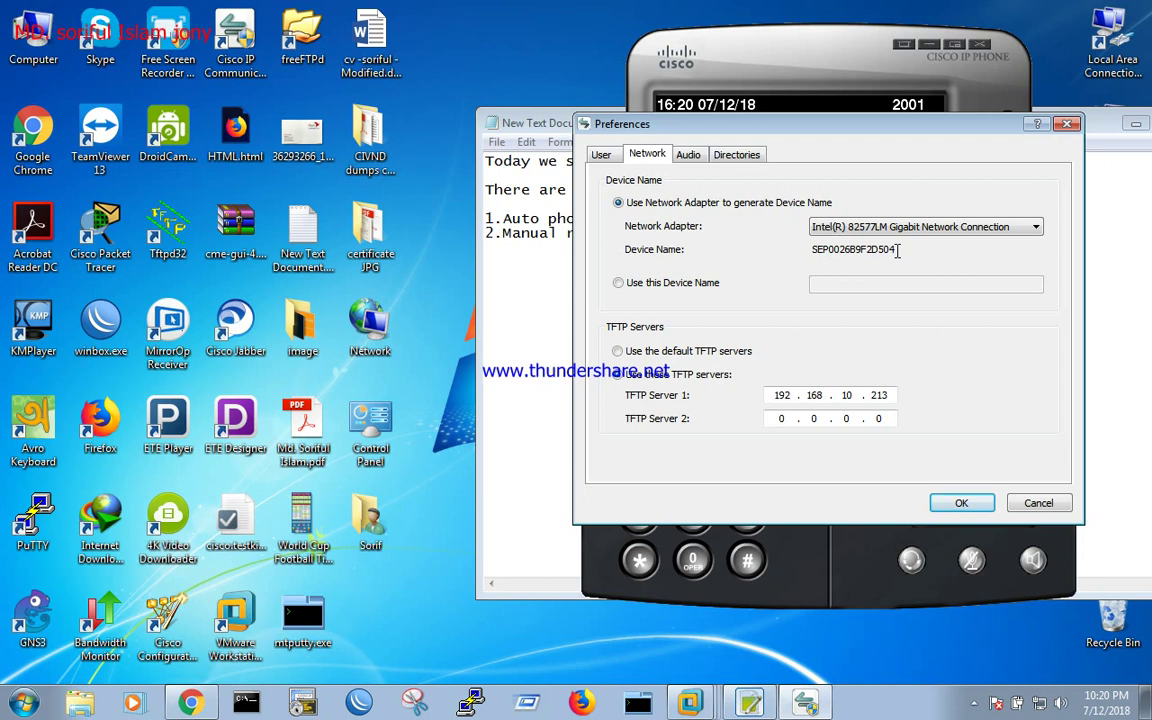
pyautogui.click(1067, 125)
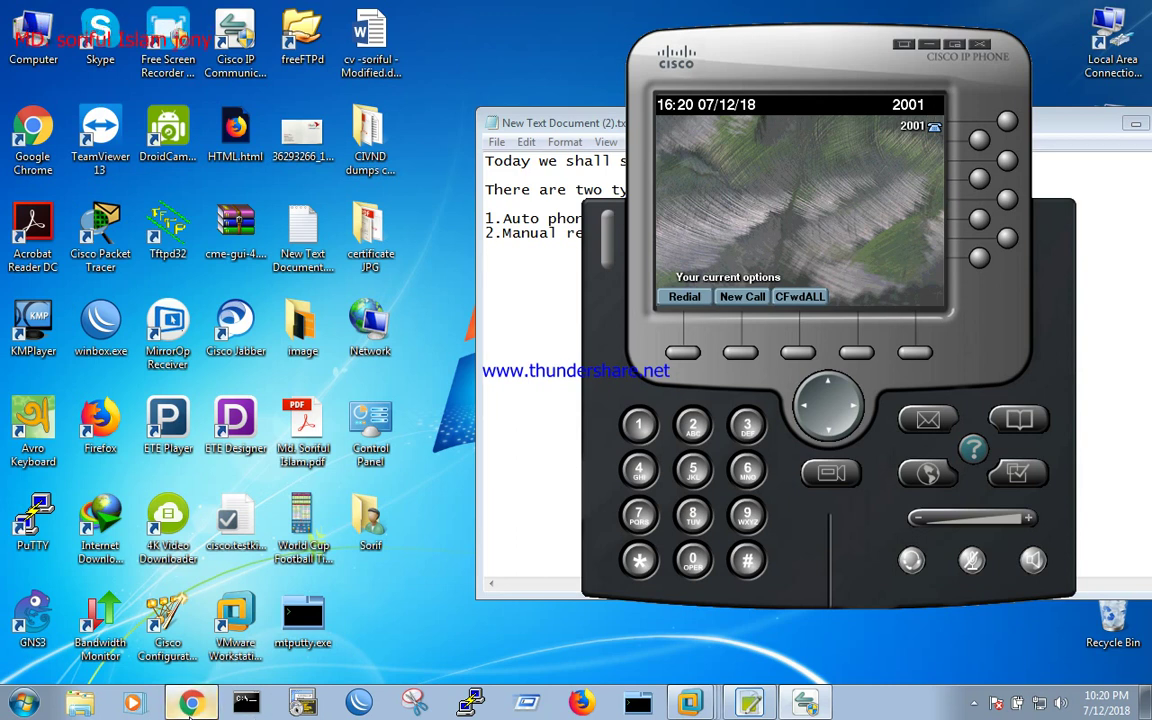
pyautogui.click(190, 703)
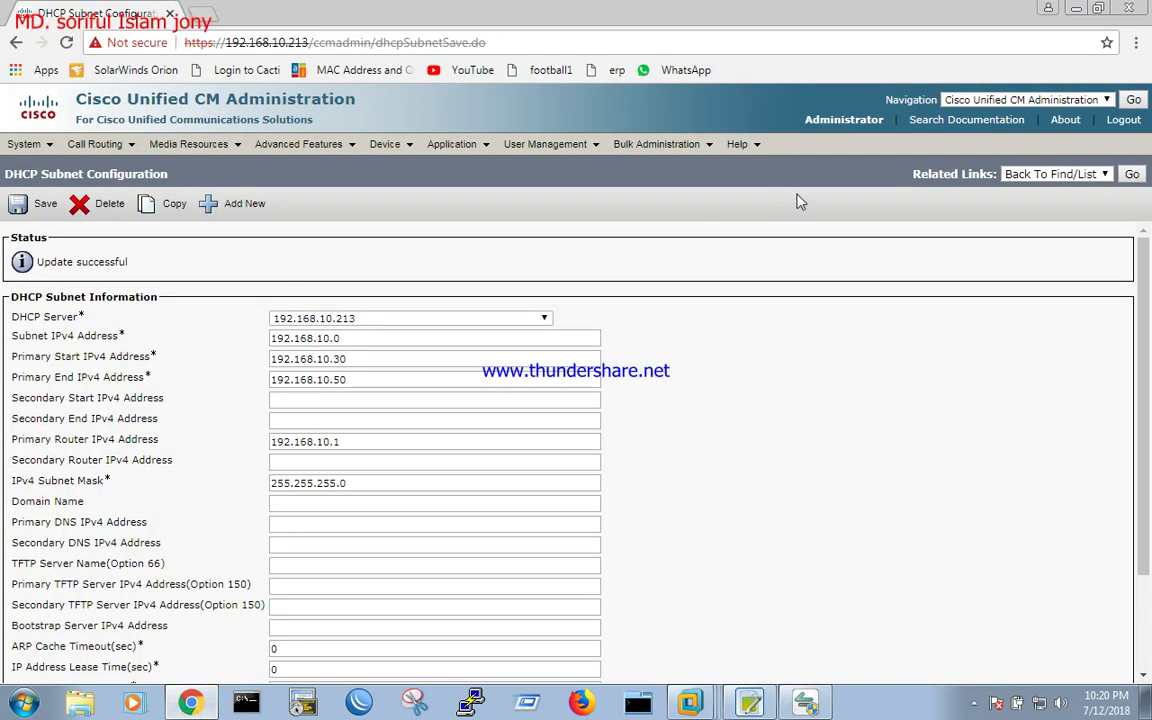
# Step: List all 16 phones in Find and List Phones and scroll to the bottom of the results
pyautogui.moveTo(410, 147)
pyautogui.click(427, 227)
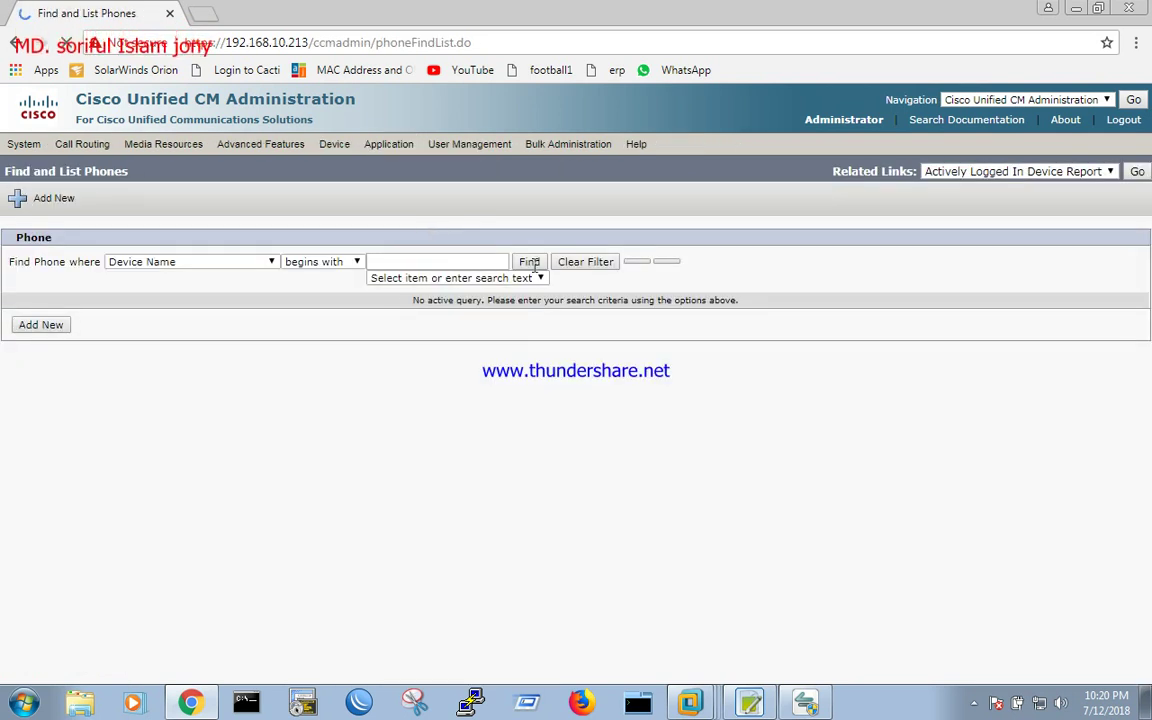
pyautogui.click(529, 264)
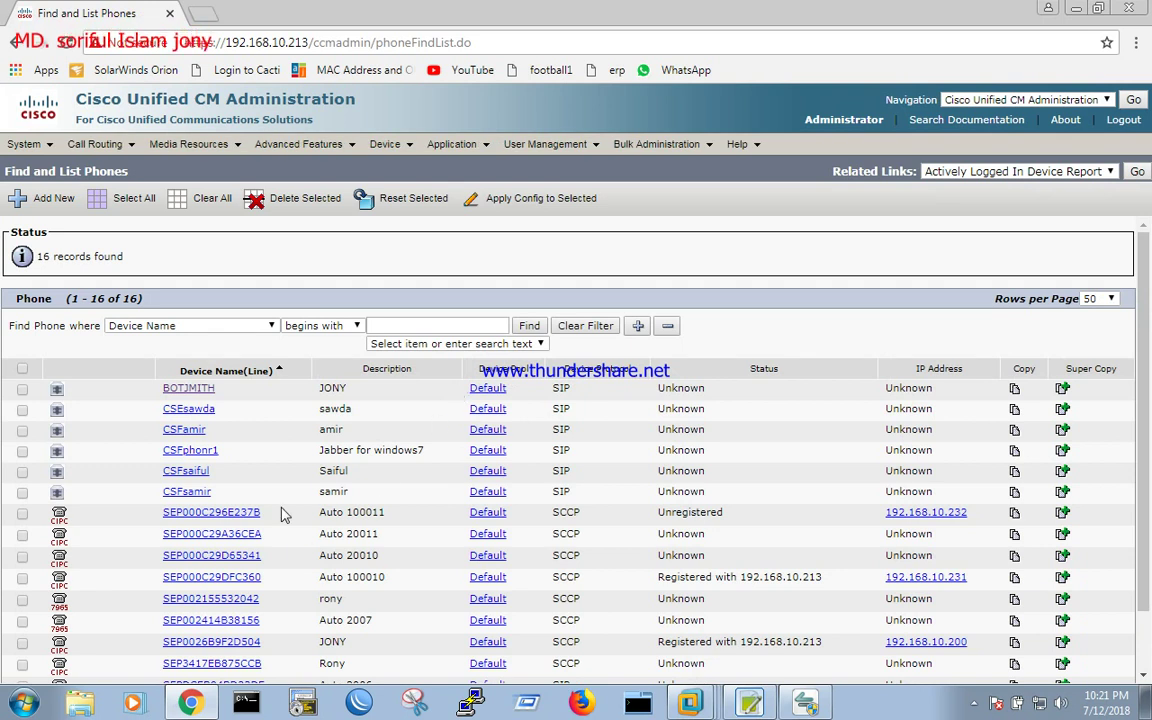
pyautogui.scroll(-1, 282, 508)
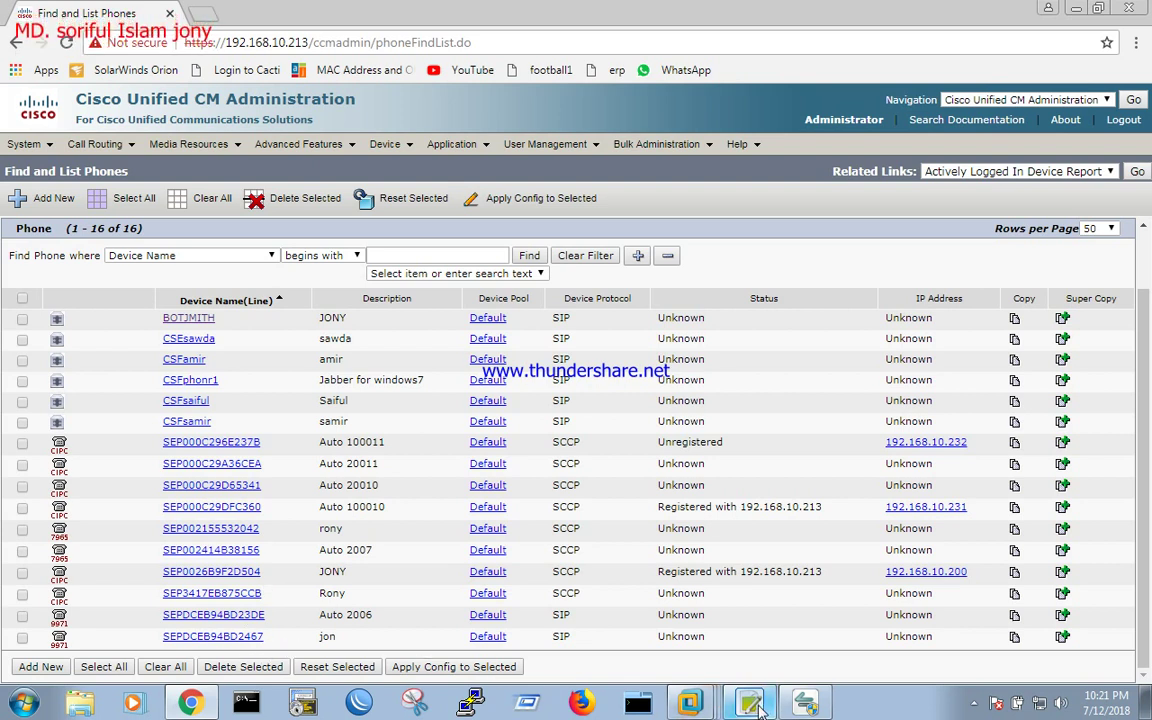
pyautogui.click(615, 628)
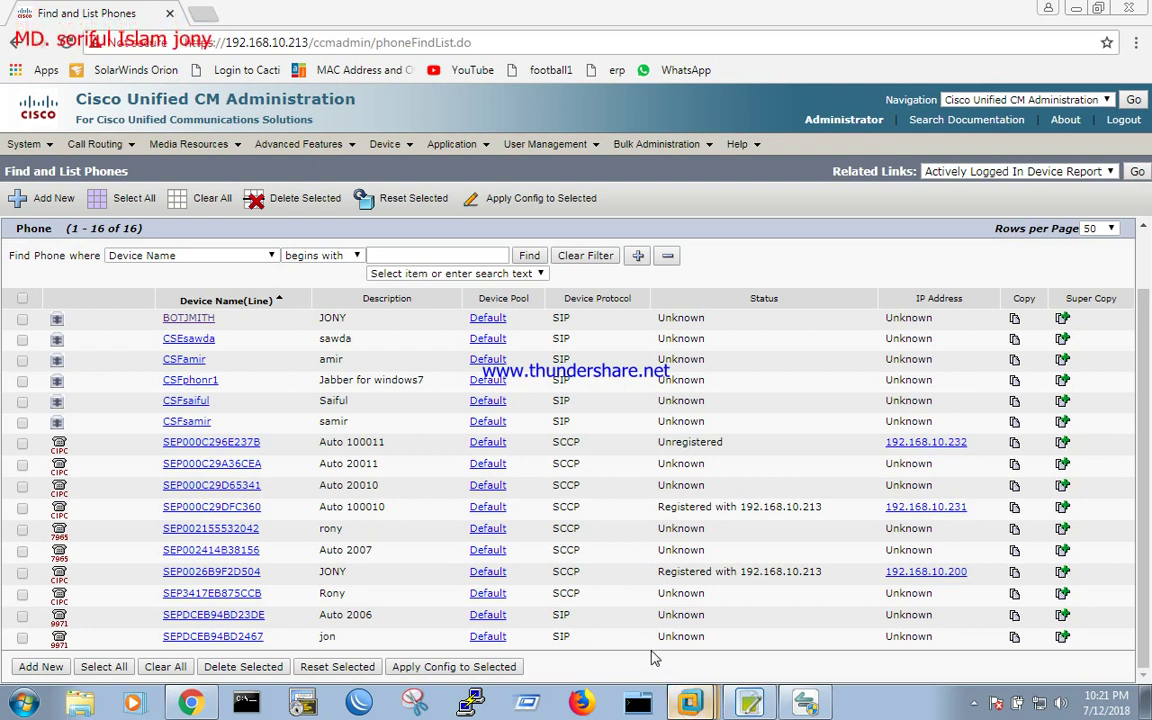
pyautogui.hotkey('alt', 'Tab')
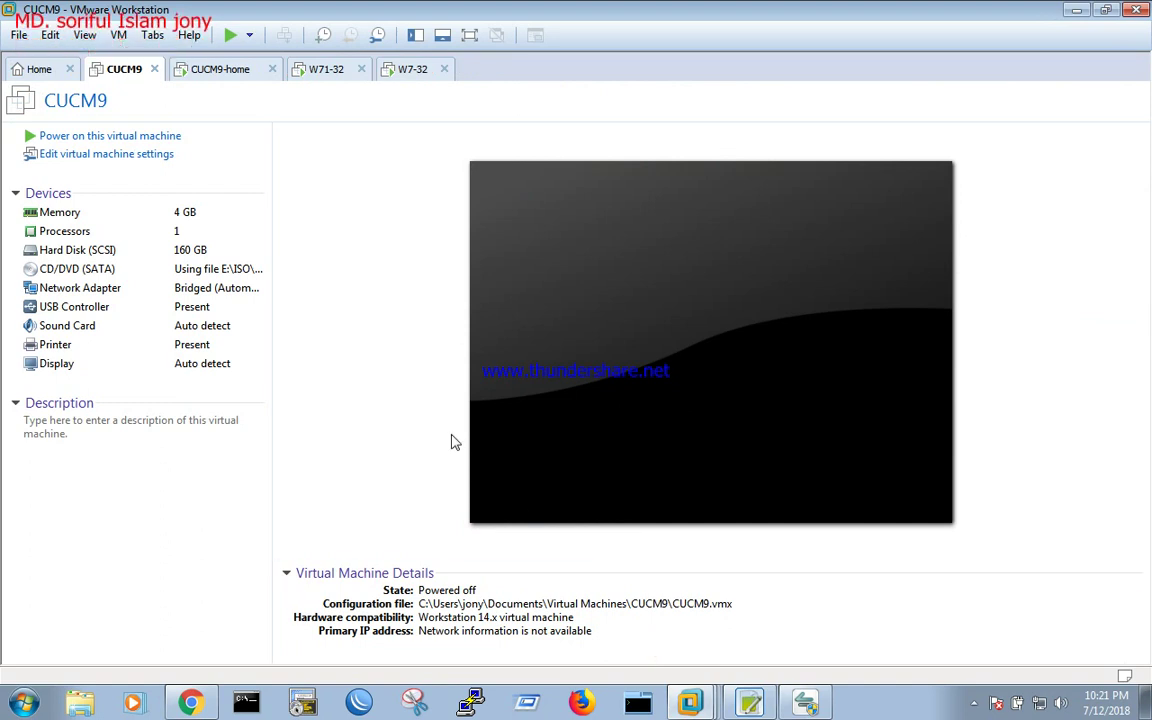
# Step: Wake the CUCM9-home server console to its Admin login prompt, then return to the phone list
pyautogui.click(226, 74)
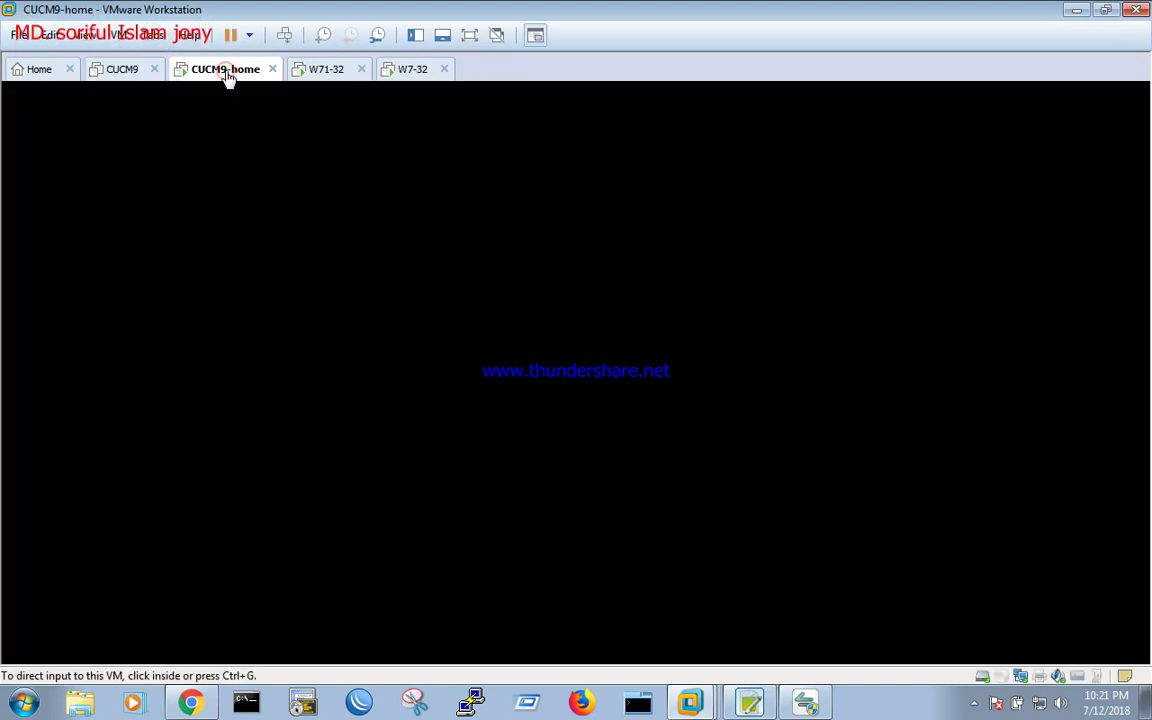
pyautogui.click(279, 186)
pyautogui.press('Return')
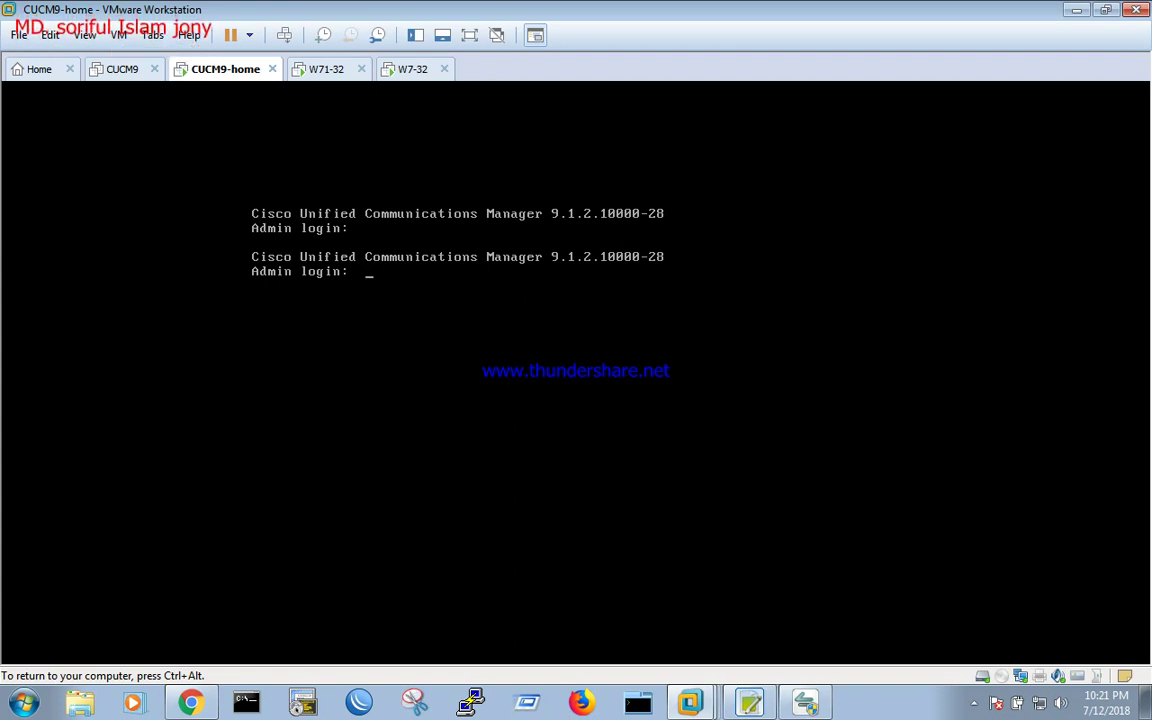
pyautogui.hotkey('ctrl', 'alt')
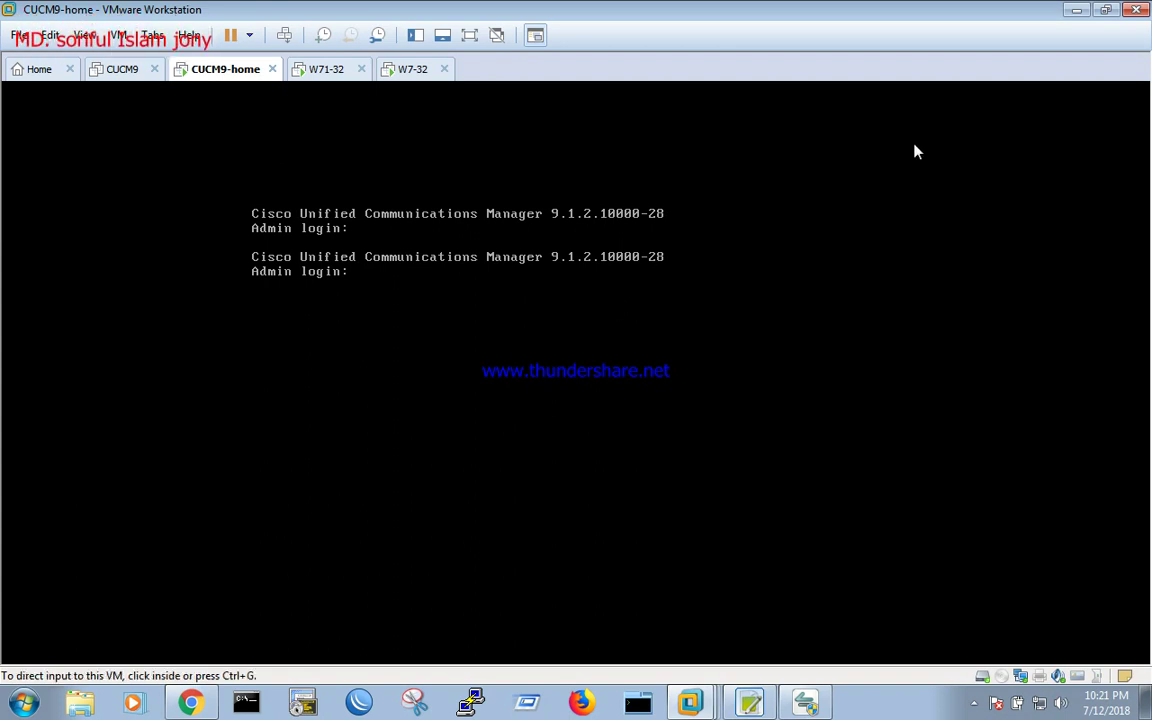
pyautogui.hotkey('alt', 'Tab')
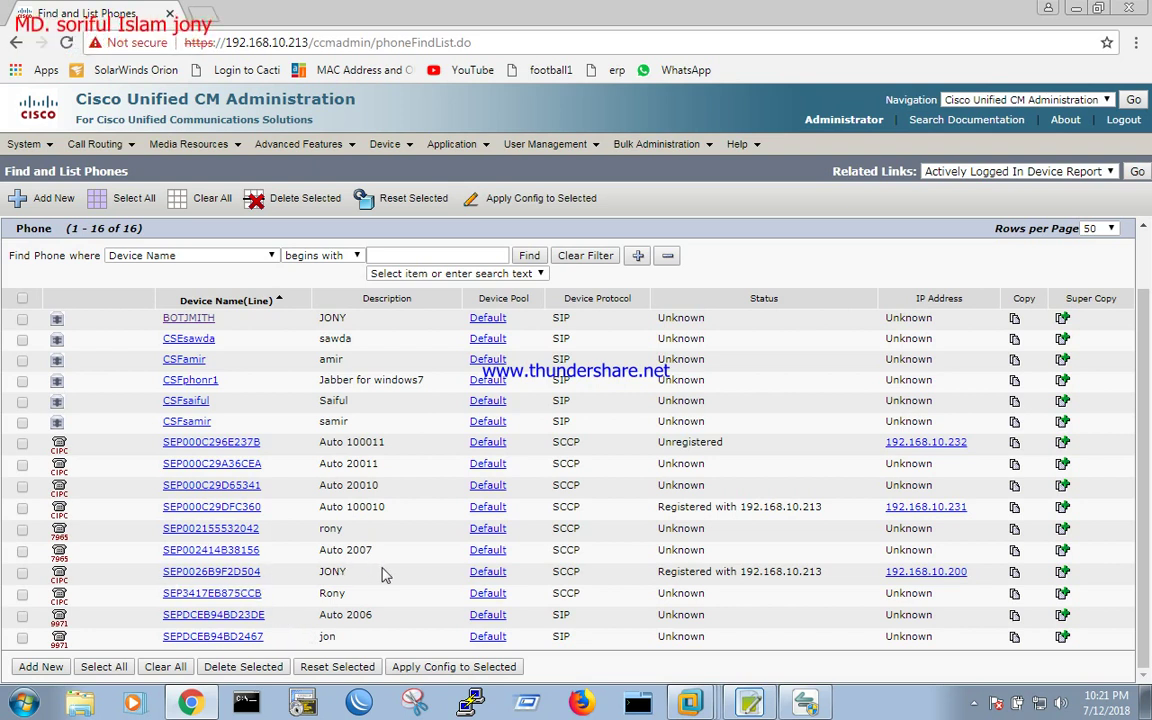
# Step: Tick phone SEP0026B9F2D504 and bring up the W7-32 softphone showing line 100011
pyautogui.click(22, 573)
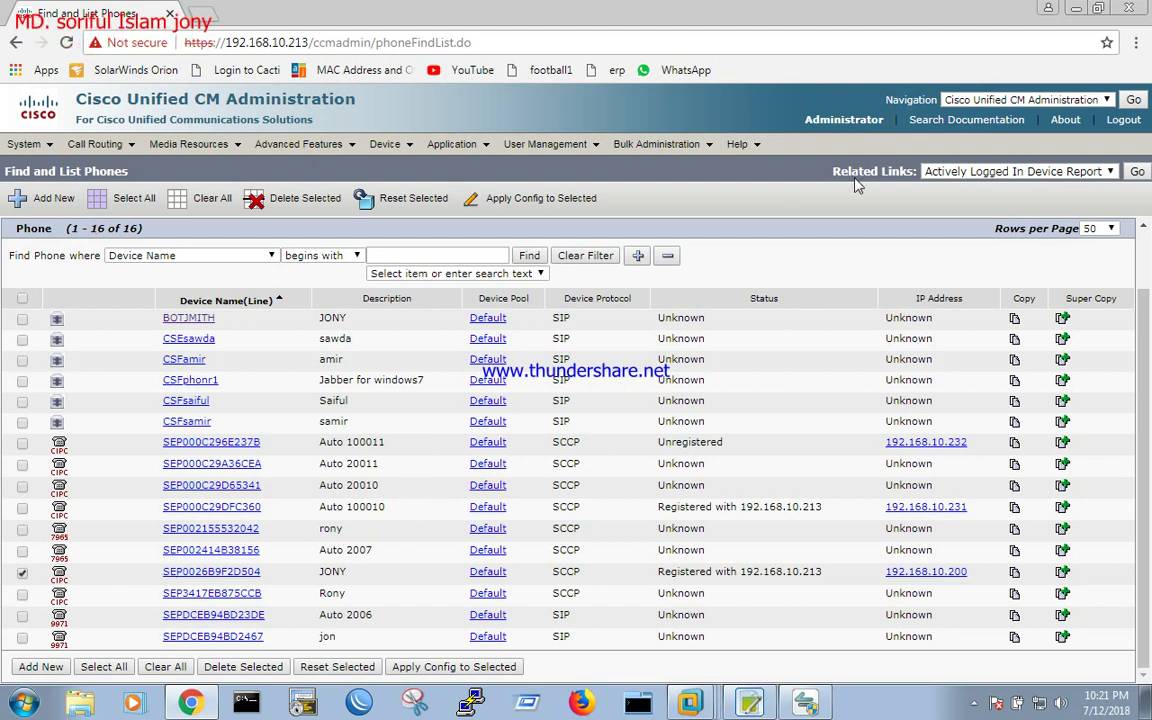
pyautogui.click(688, 701)
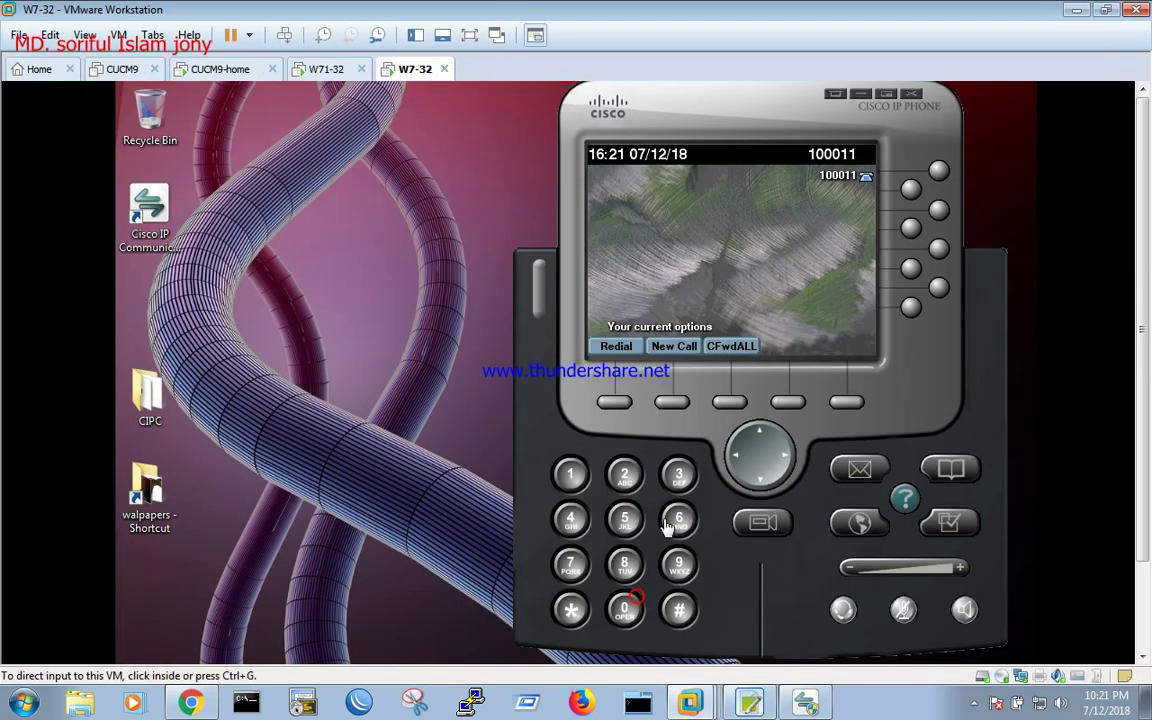
pyautogui.click(318, 68)
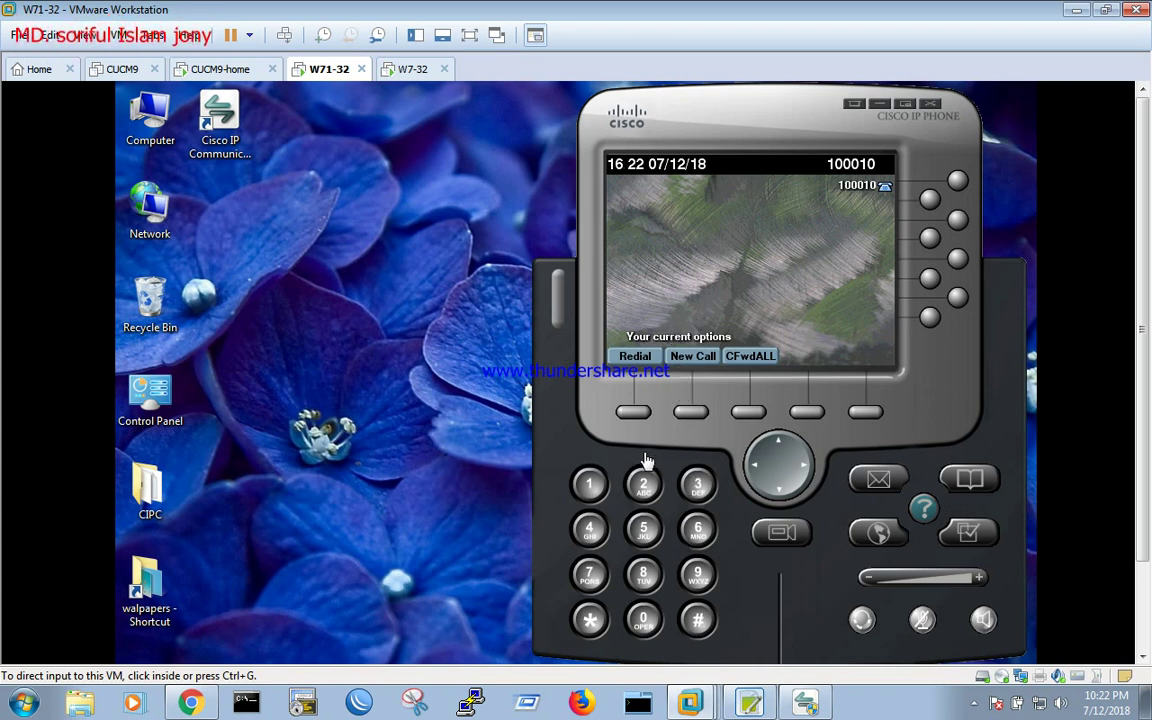
pyautogui.click(395, 68)
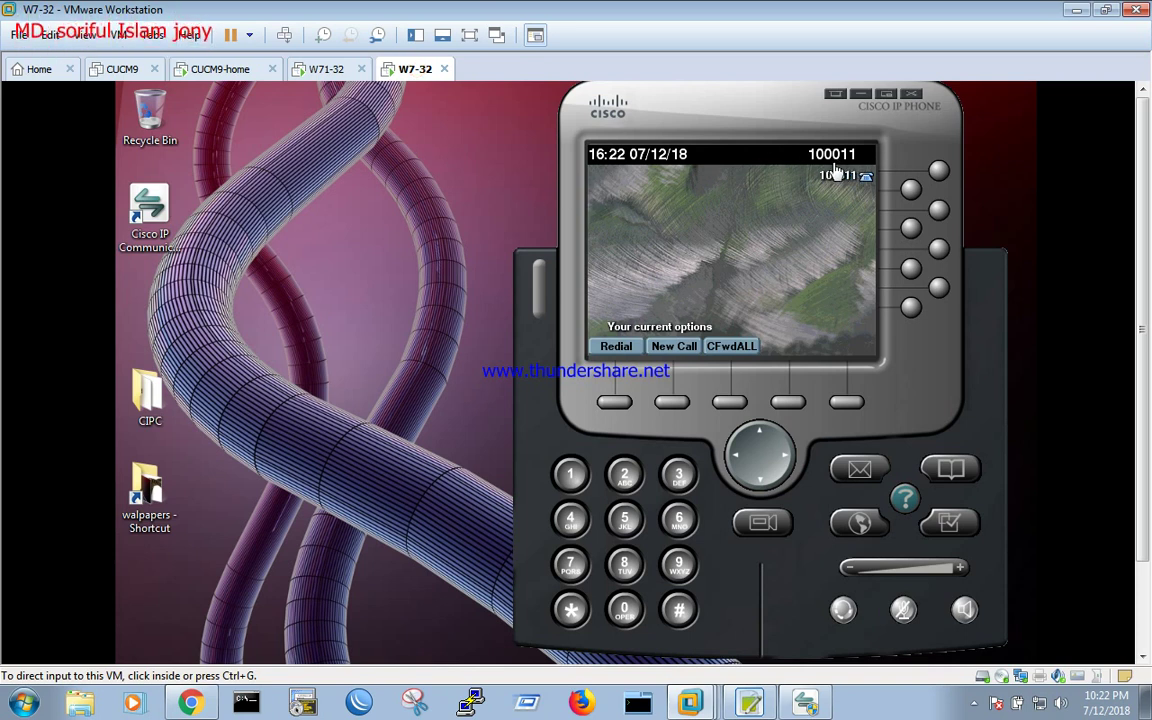
pyautogui.click(317, 72)
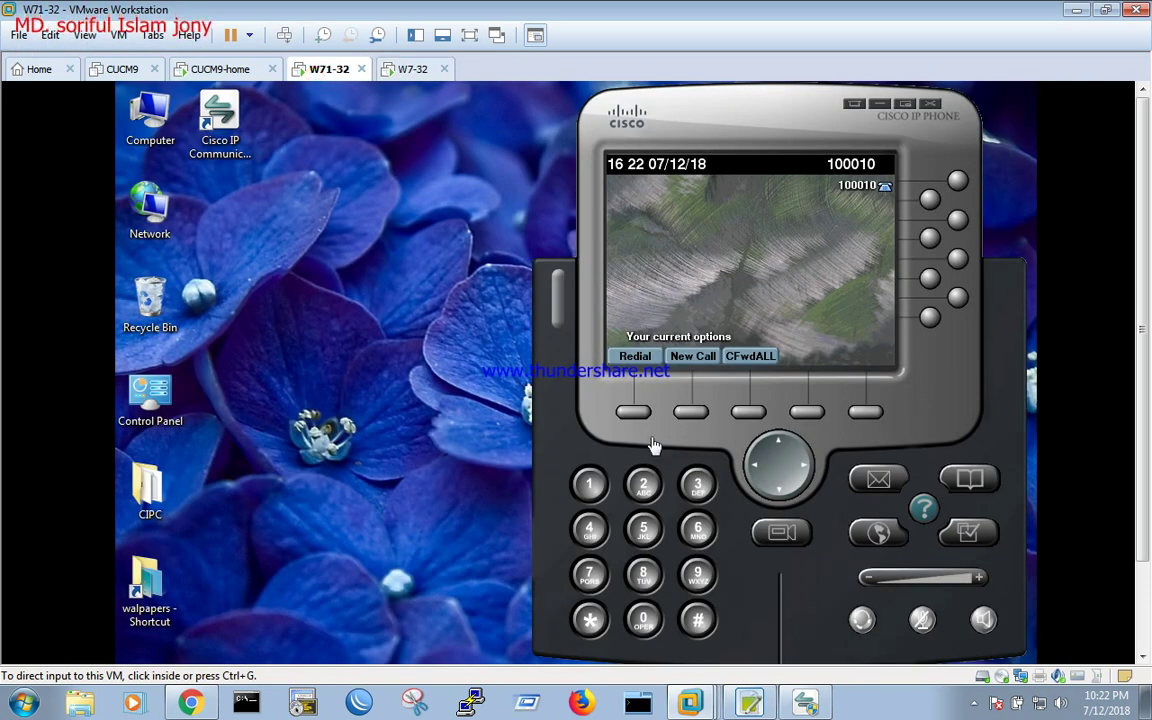
pyautogui.click(642, 622)
# Step: Clear the mistaken entry, dial 100011 from the W71-32 softphone, and answer it on W7-32
pyautogui.click(642, 622)
pyautogui.click(642, 622)
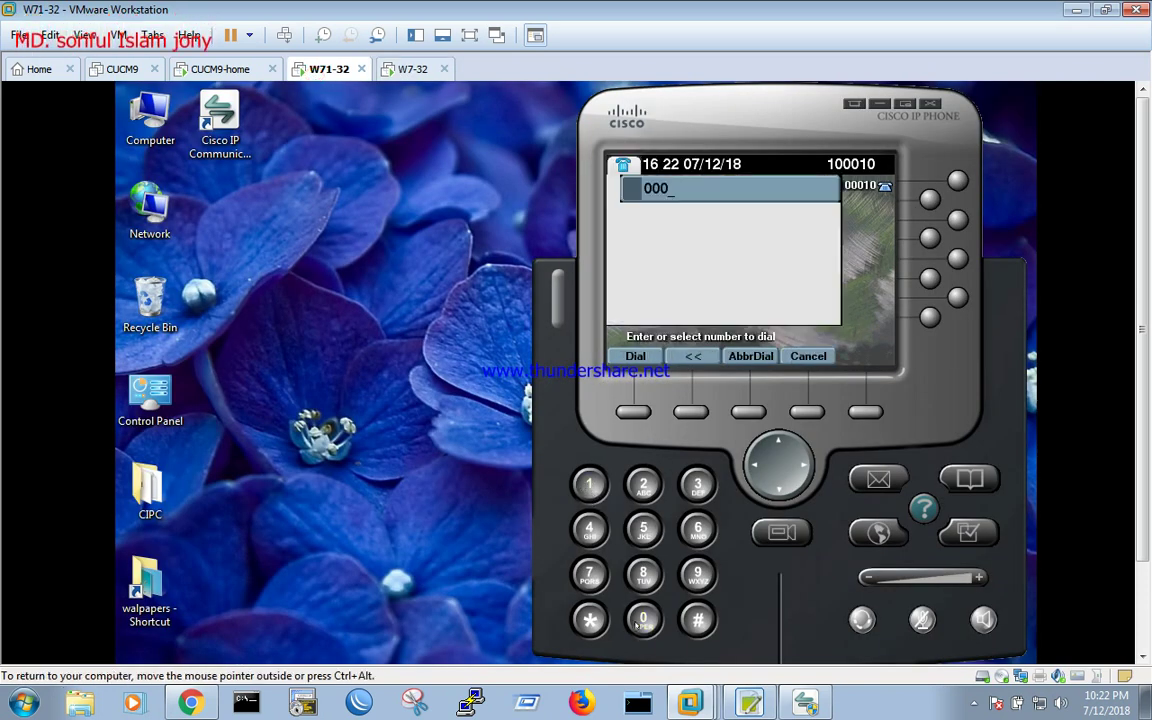
pyautogui.click(798, 360)
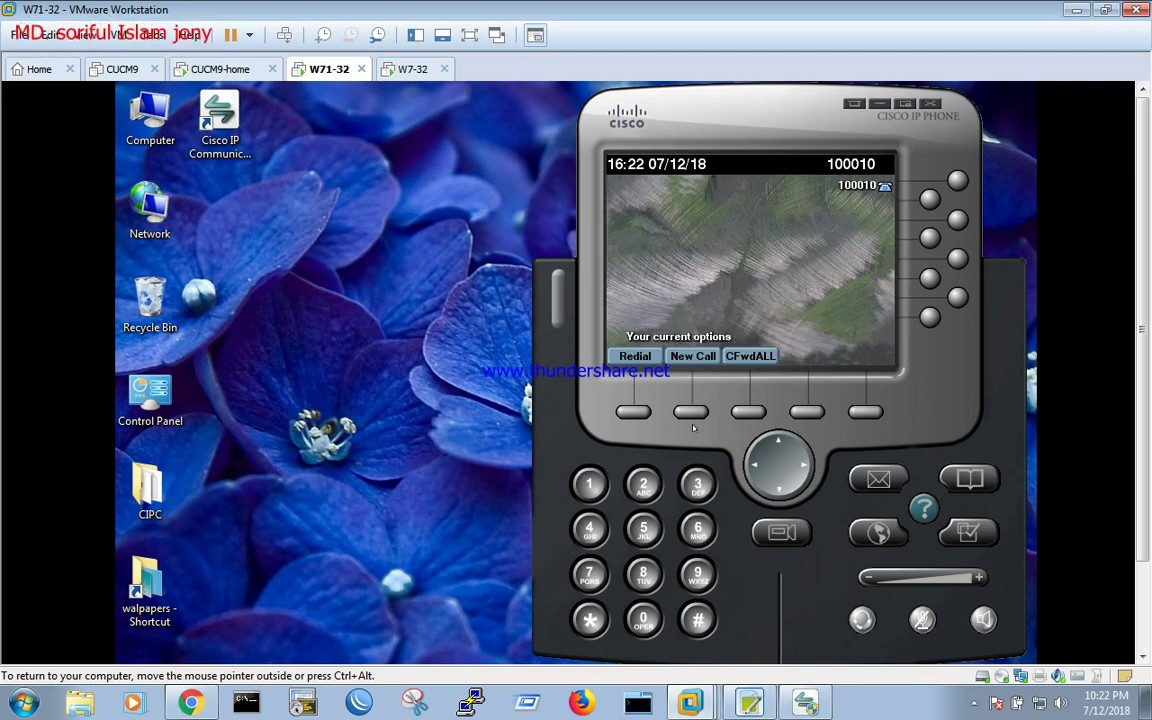
pyautogui.click(590, 485)
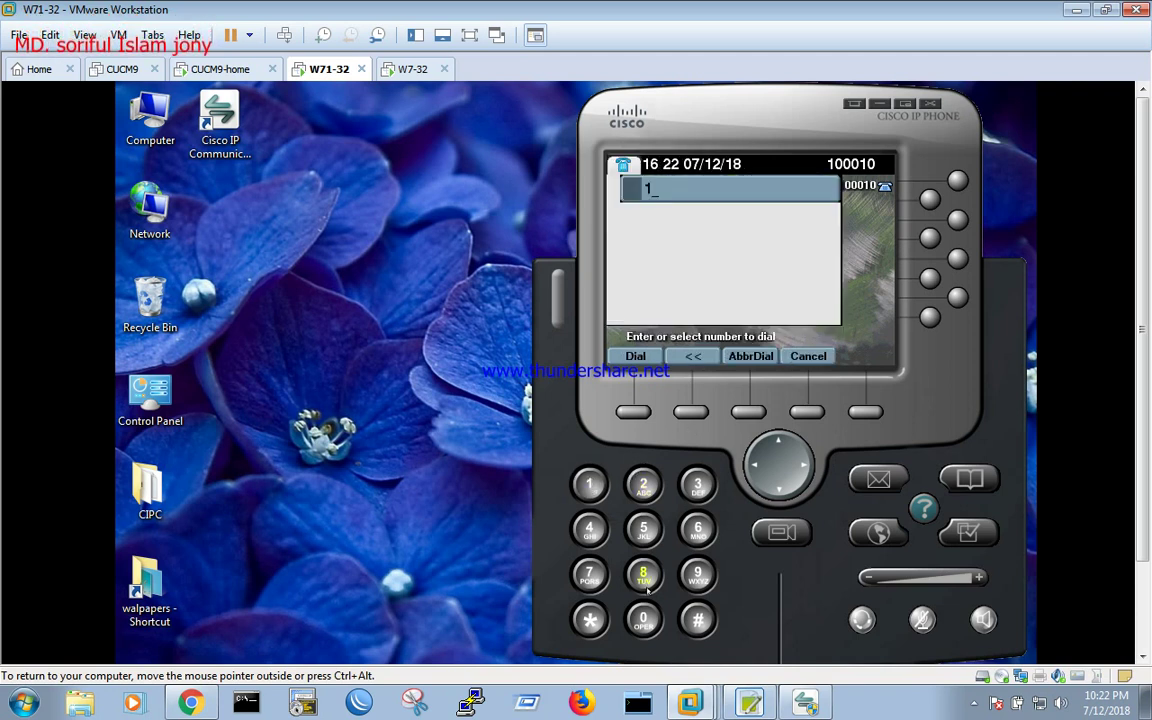
pyautogui.click(645, 617)
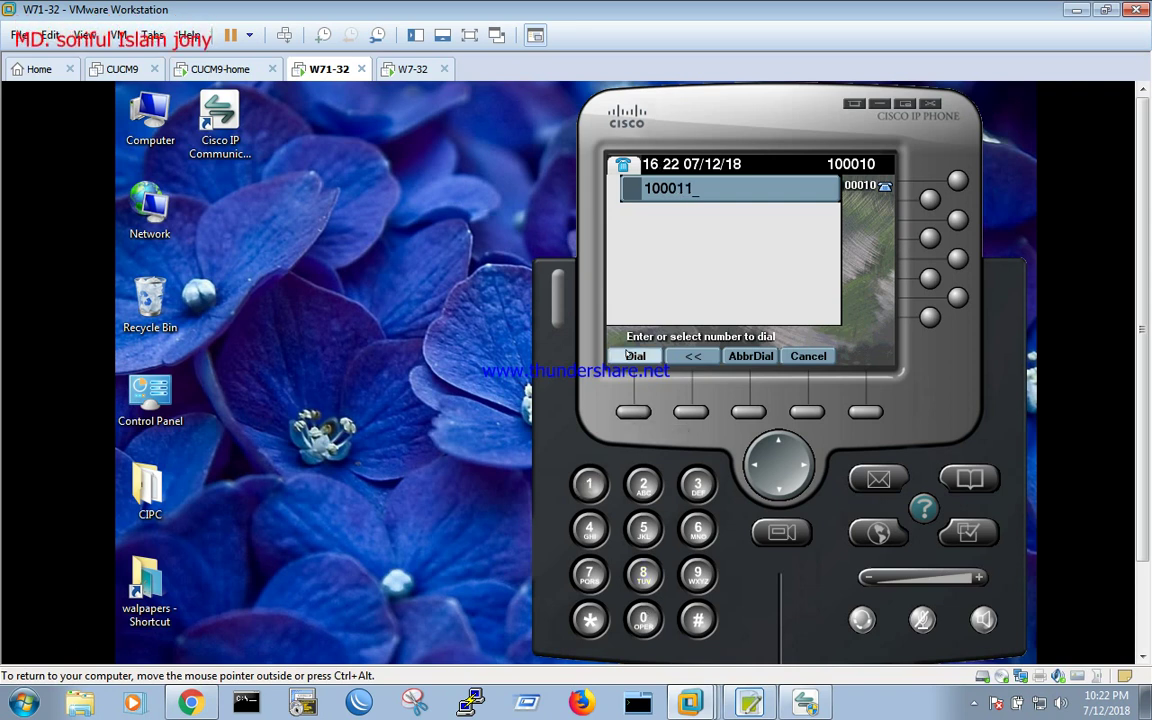
pyautogui.click(633, 410)
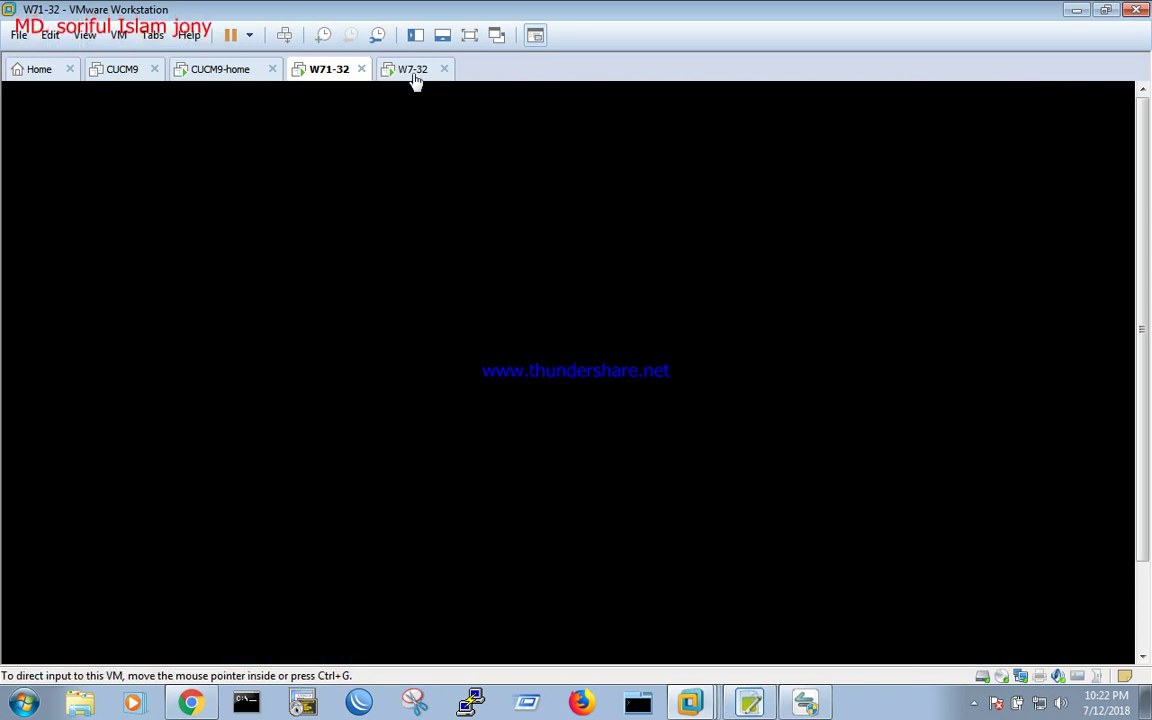
pyautogui.click(413, 72)
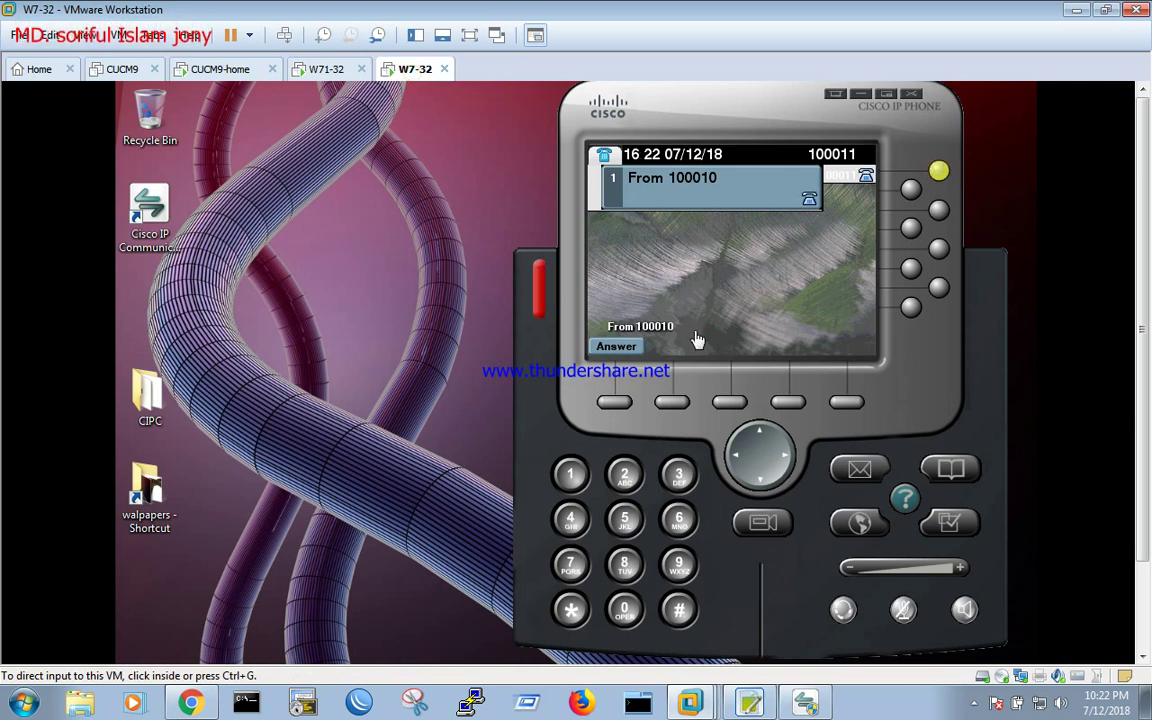
pyautogui.click(610, 401)
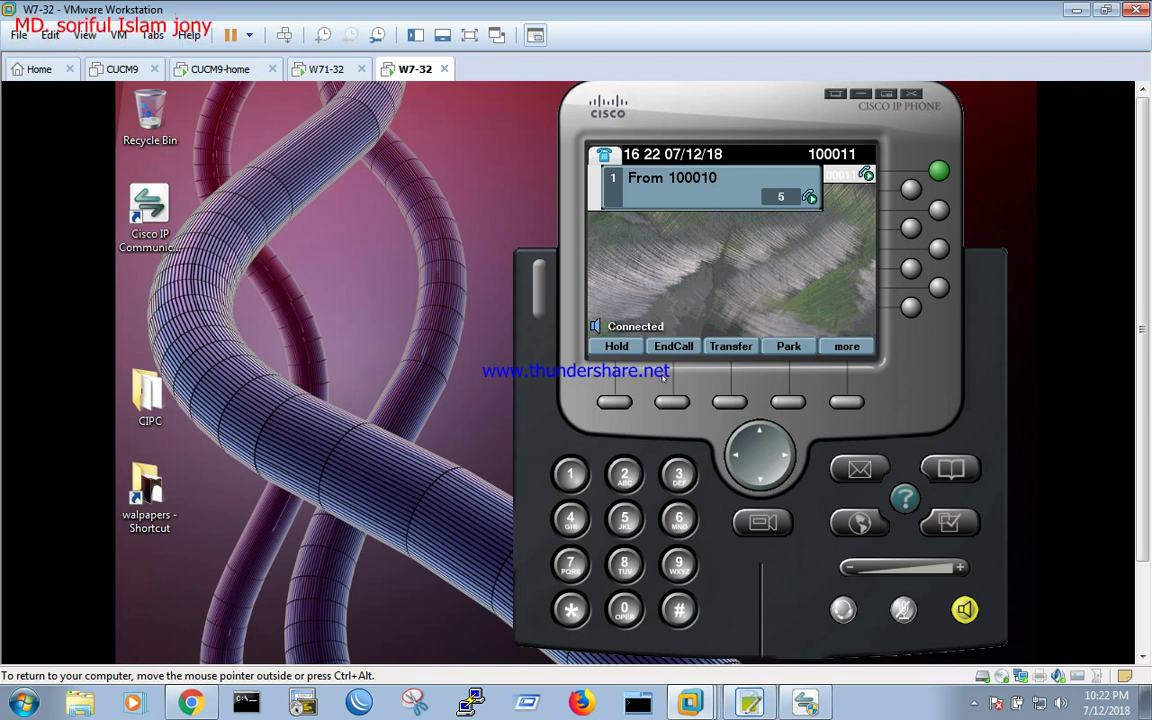
# Step: Hang up the connected call on W71-32 and release input from the virtual machine
pyautogui.click(295, 69)
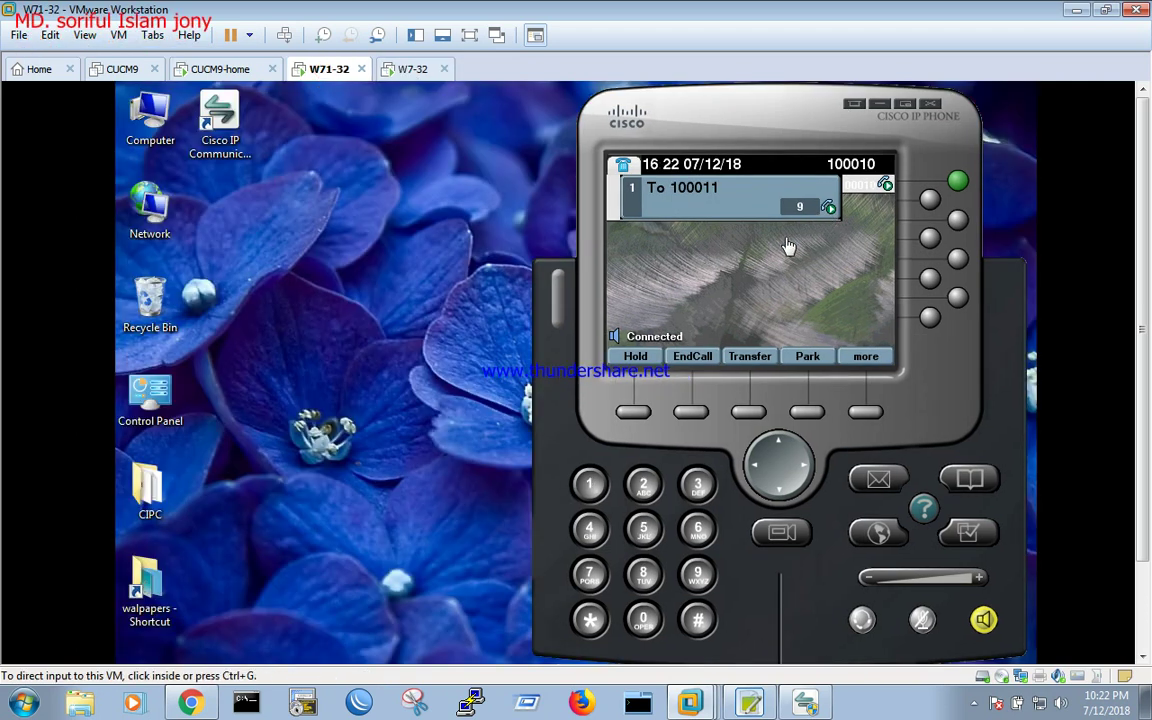
pyautogui.click(684, 359)
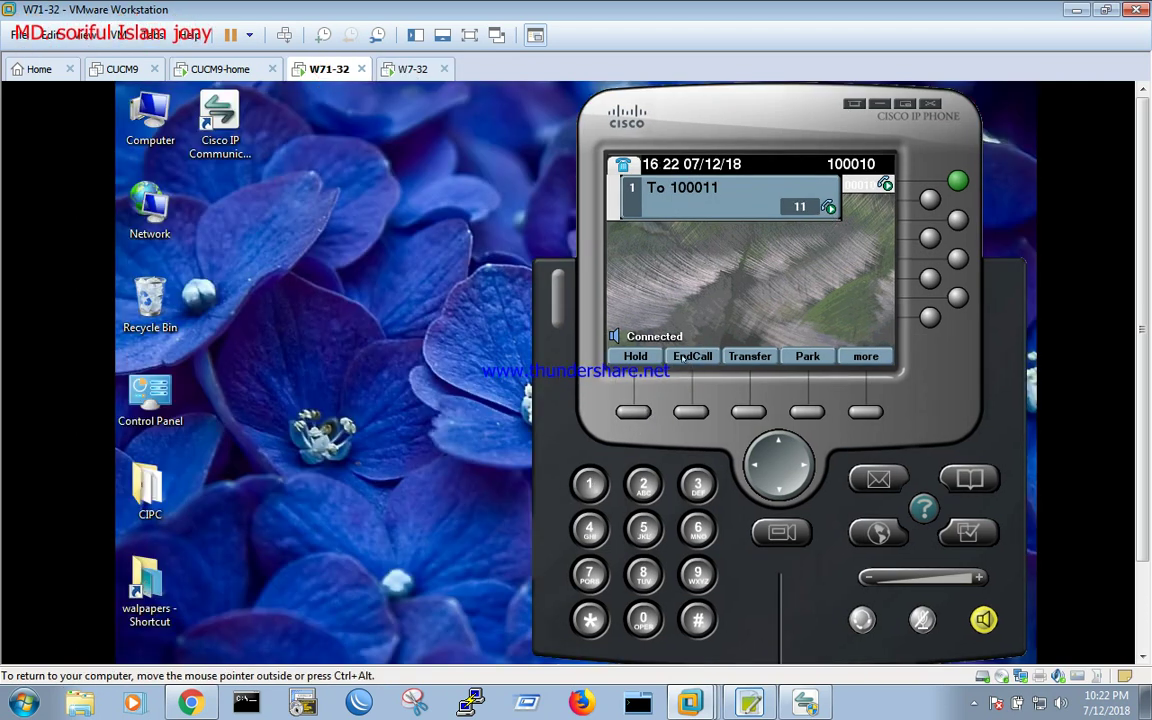
pyautogui.click(684, 359)
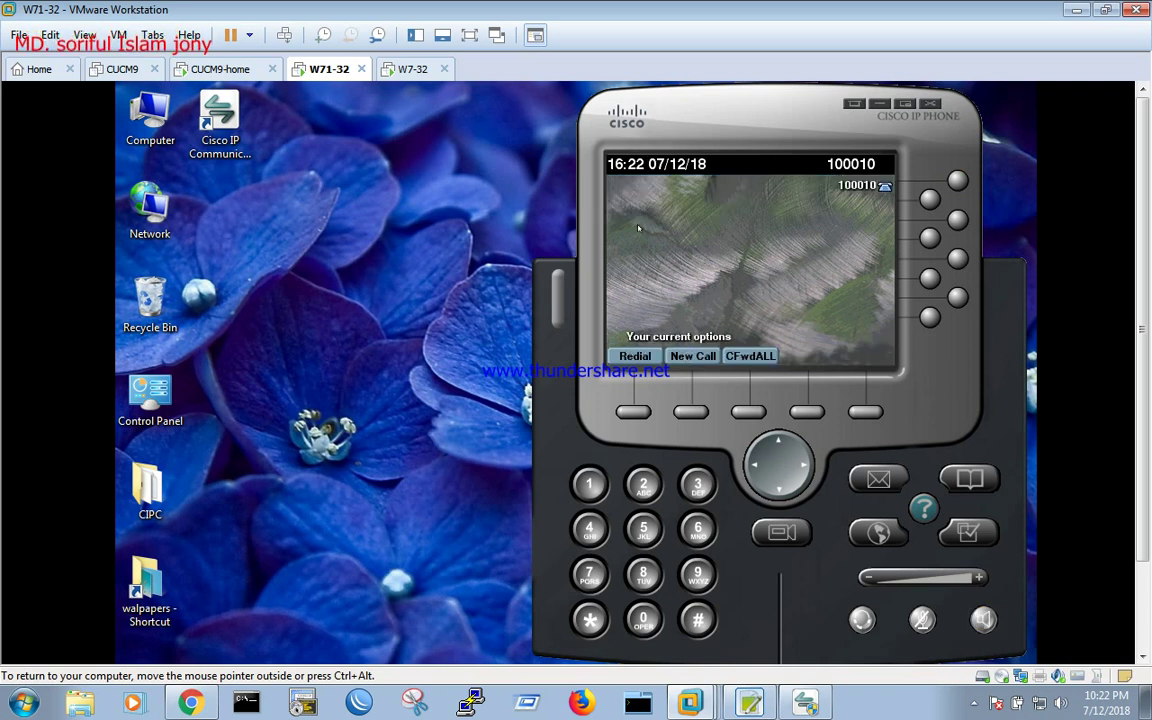
pyautogui.hotkey('ctrl', 'alt')
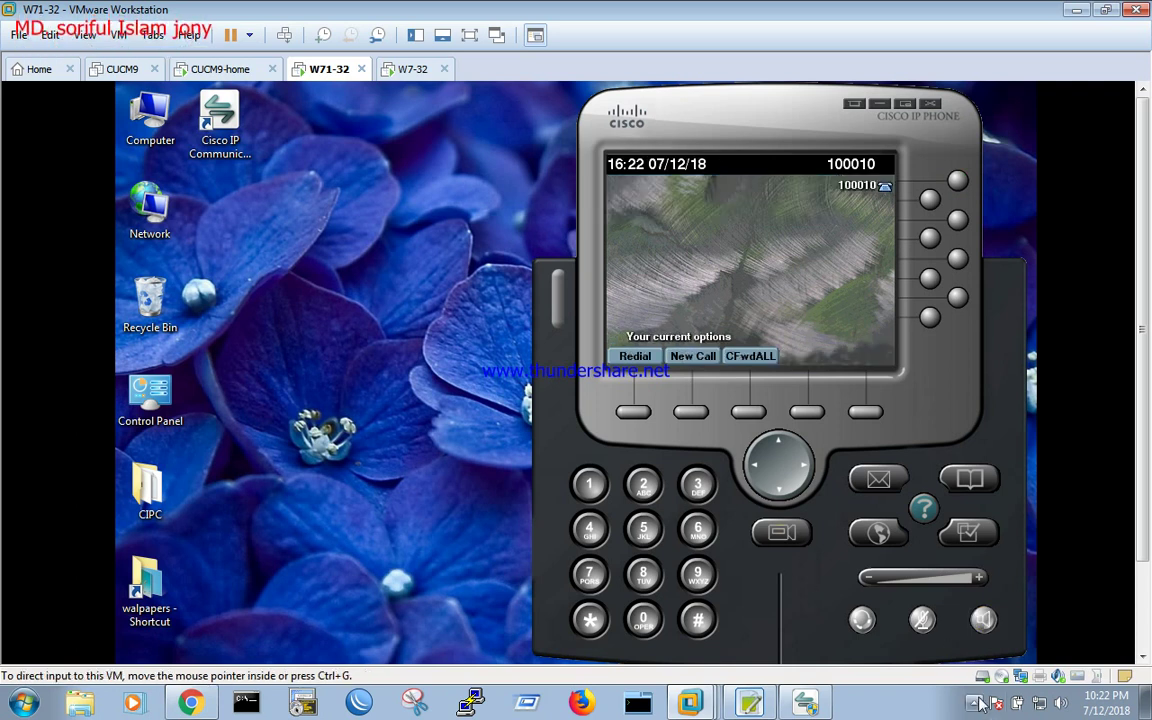
pyautogui.click(974, 703)
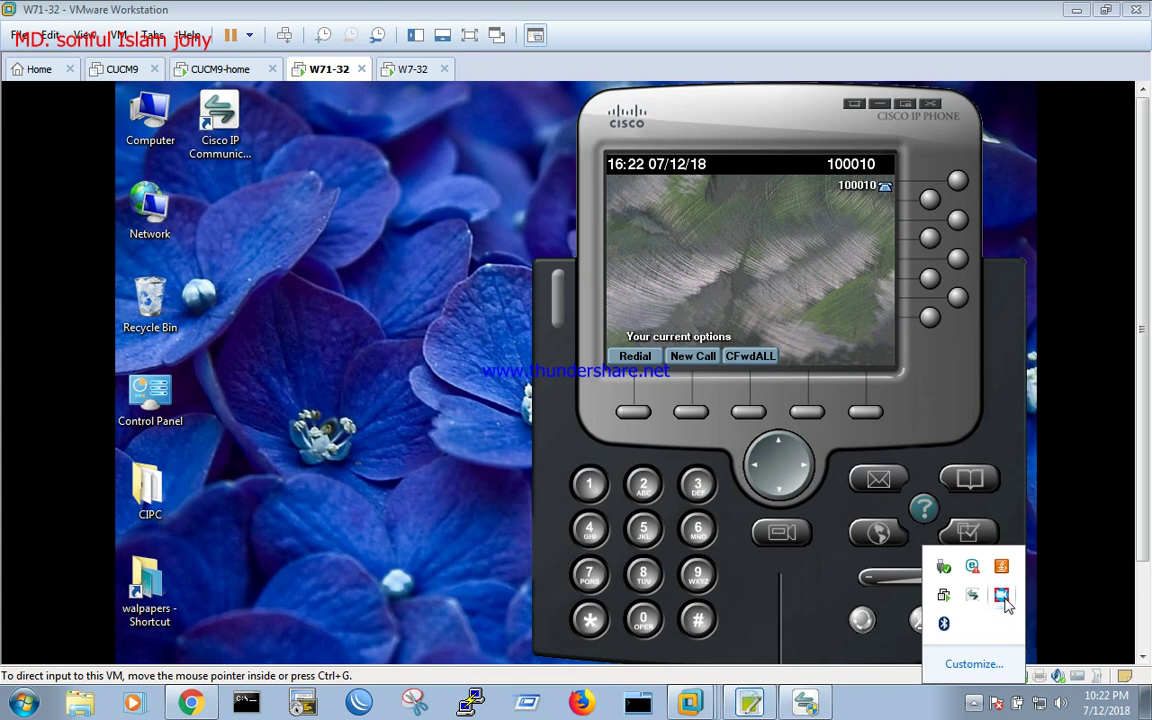